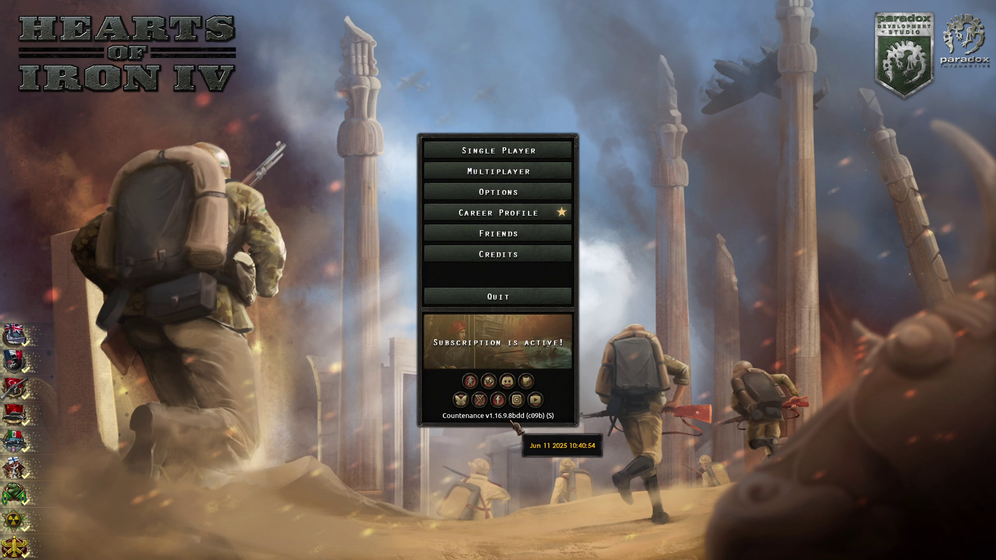
Start a new single-player 1936 campaign as the German Reich
click(522, 162)
click(514, 220)
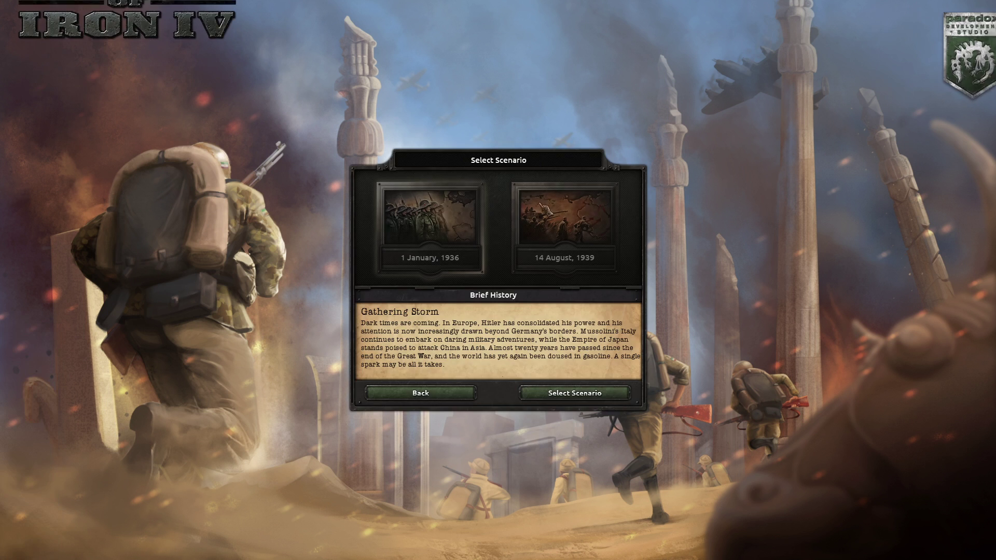
click(580, 395)
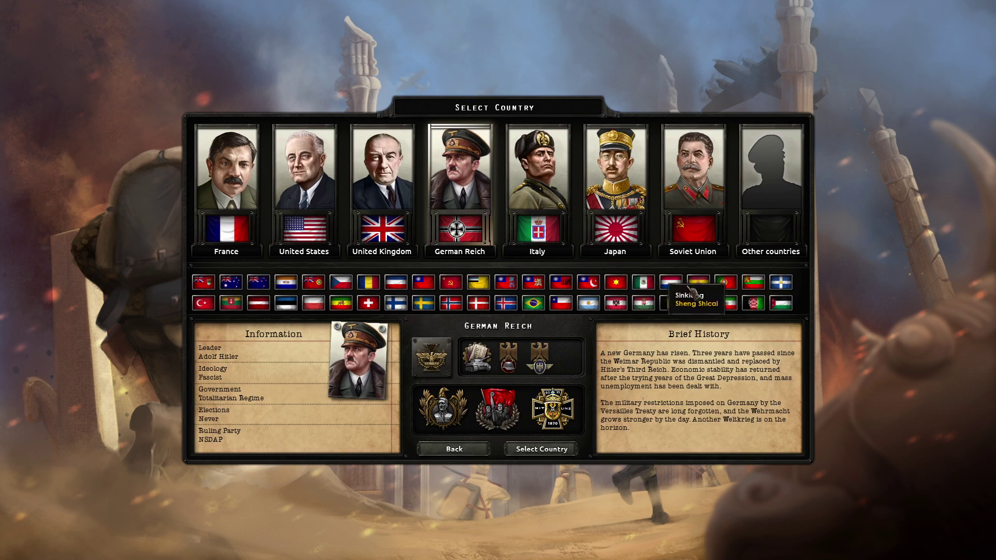
click(541, 450)
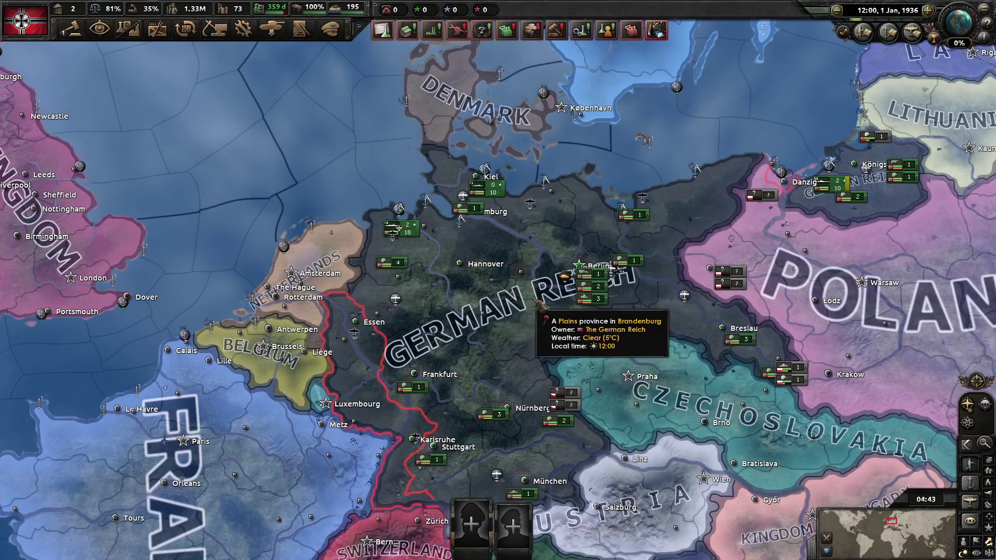
scroll(552, 289, down, 4)
scroll(522, 350, down, 3)
scroll(495, 420, down, 3)
scroll(495, 420, down, 2)
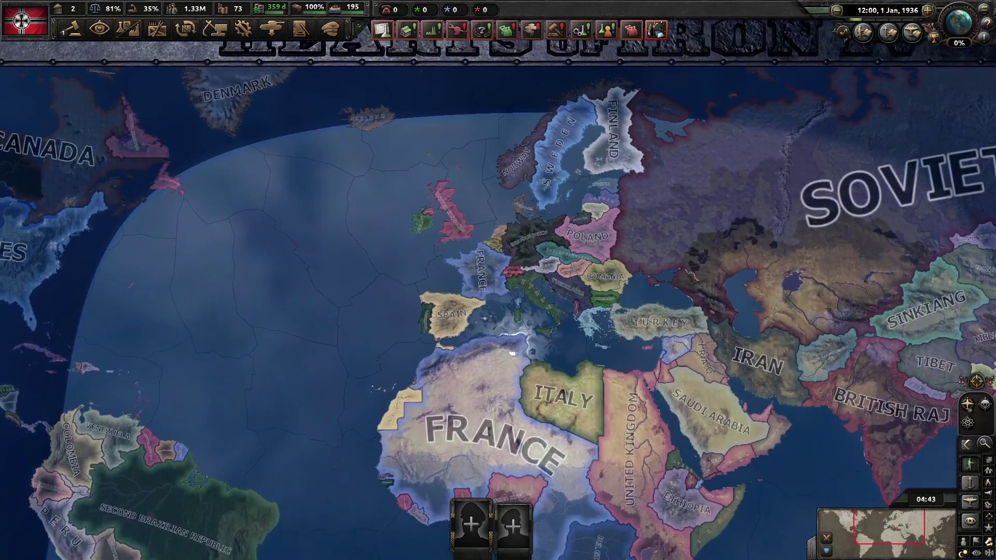
scroll(459, 408, down, 2)
scroll(421, 396, down, 2)
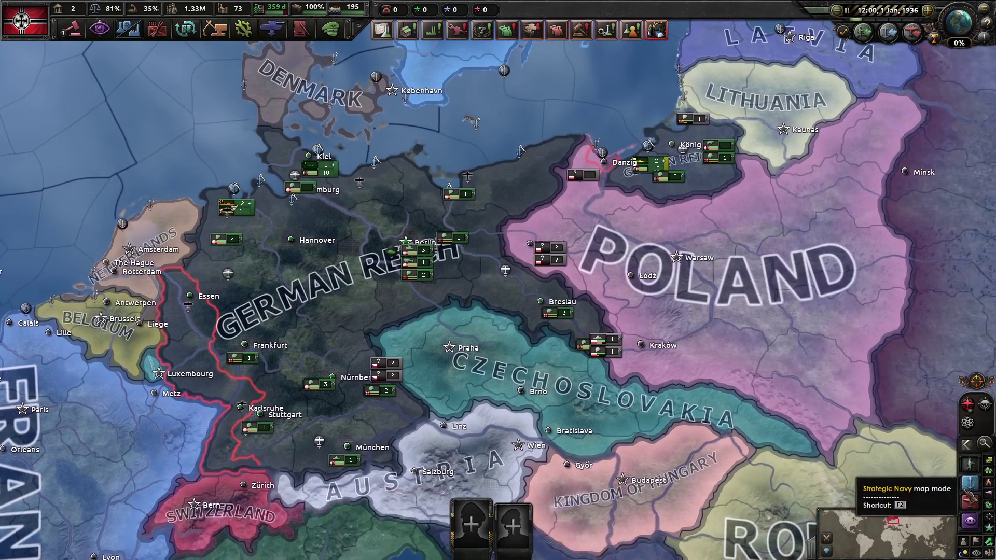
In air view, assign the Königsberg and Holstein wings to Lower Baltic Sea, then Alt+Tab out
click(966, 403)
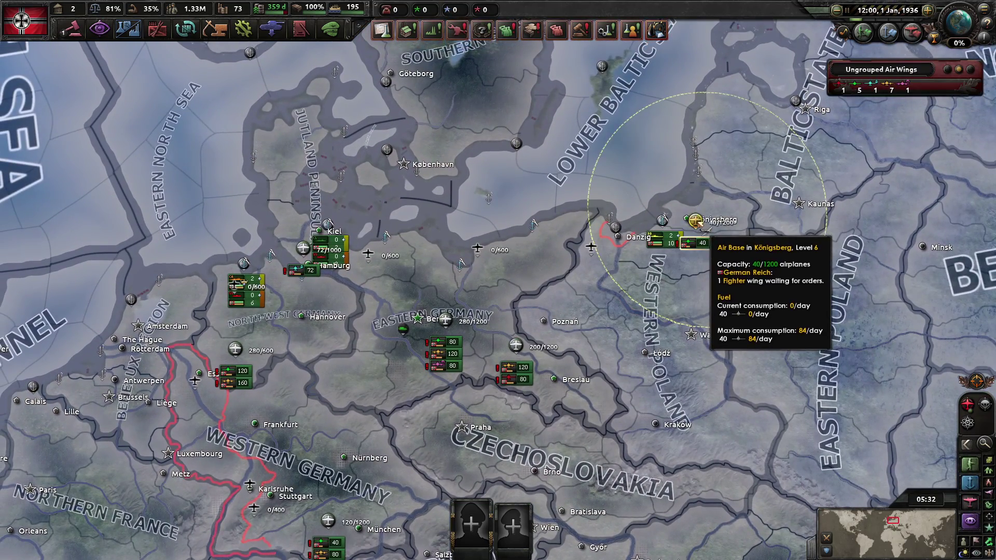
click(693, 221)
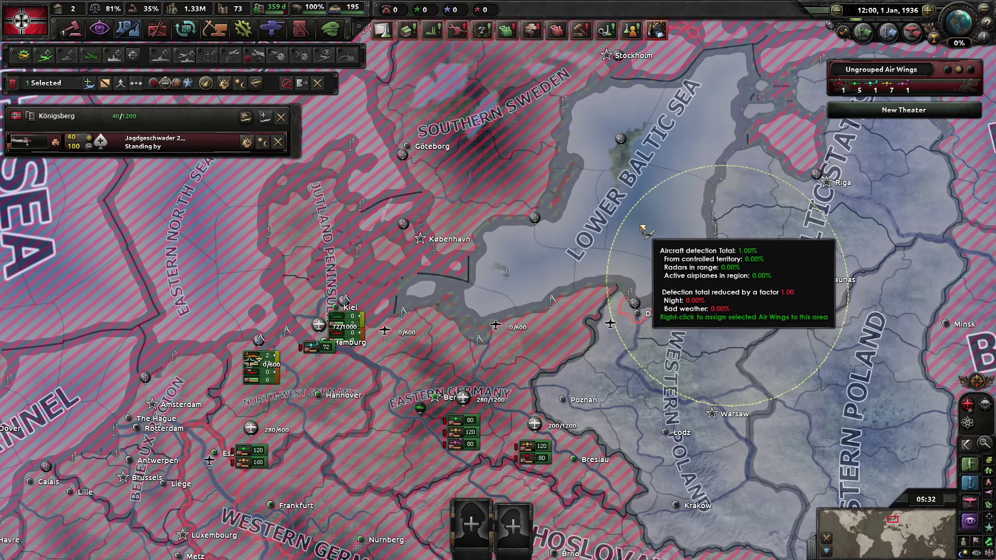
right_click(626, 300)
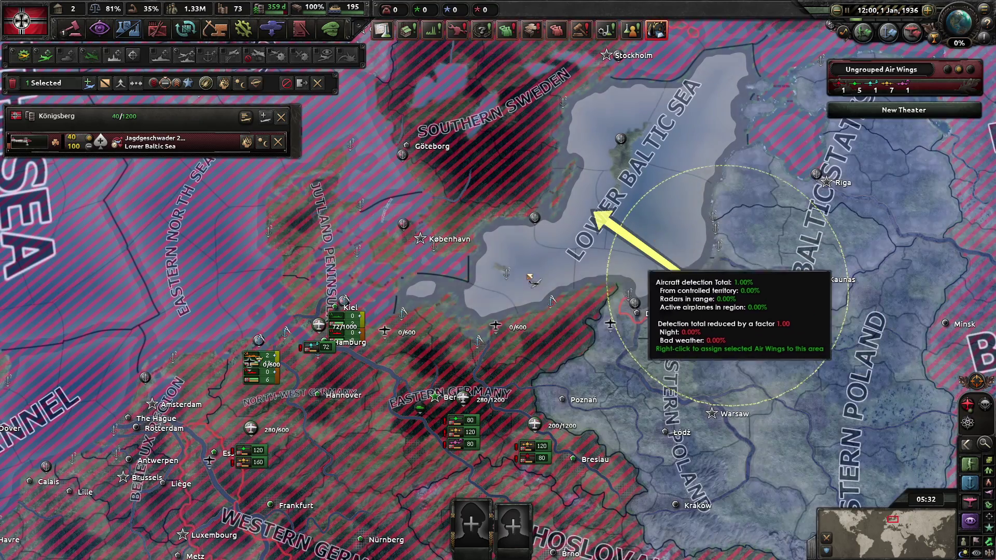
click(318, 325)
right_click(550, 264)
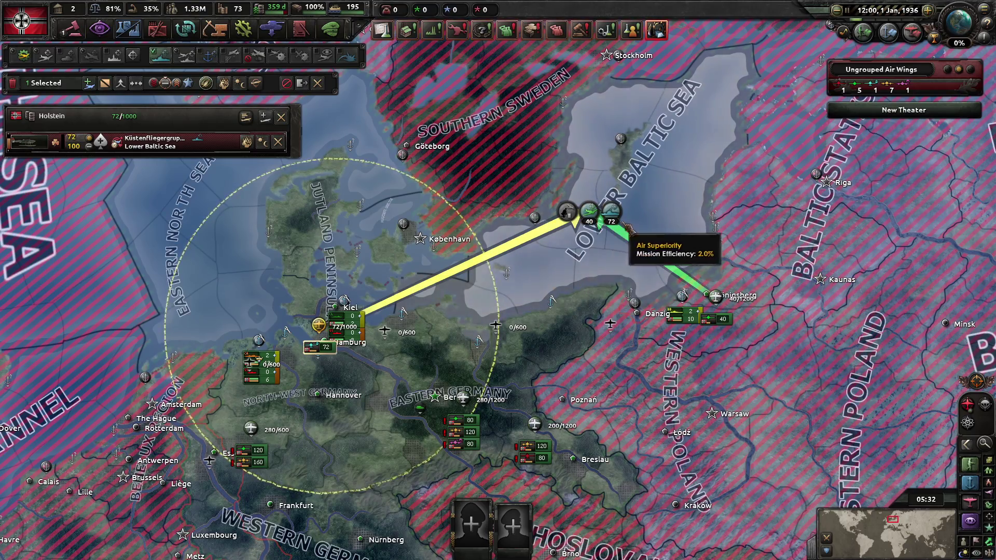
scroll(636, 257, down, 3)
scroll(636, 253, down, 3)
scroll(365, 167, up, 3)
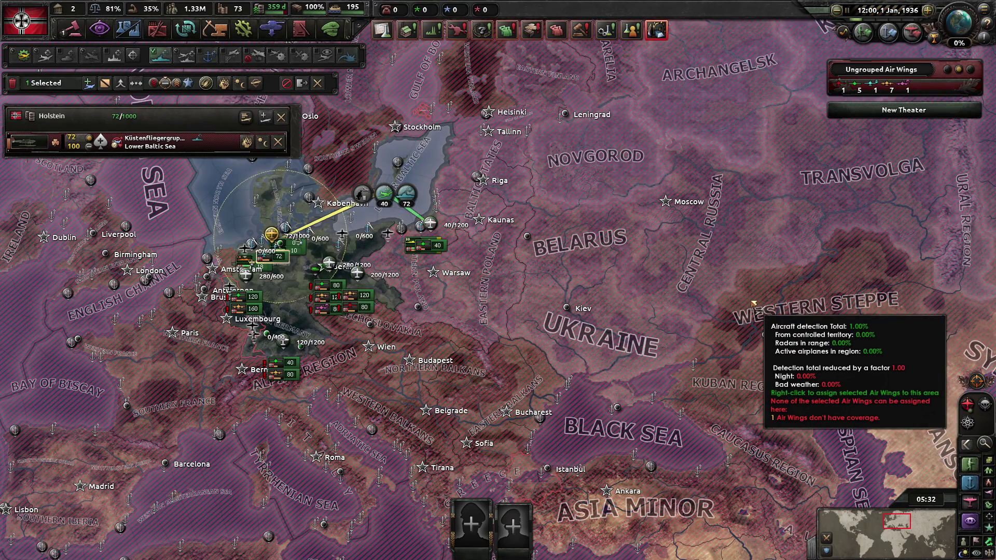
key(alt+Tab)
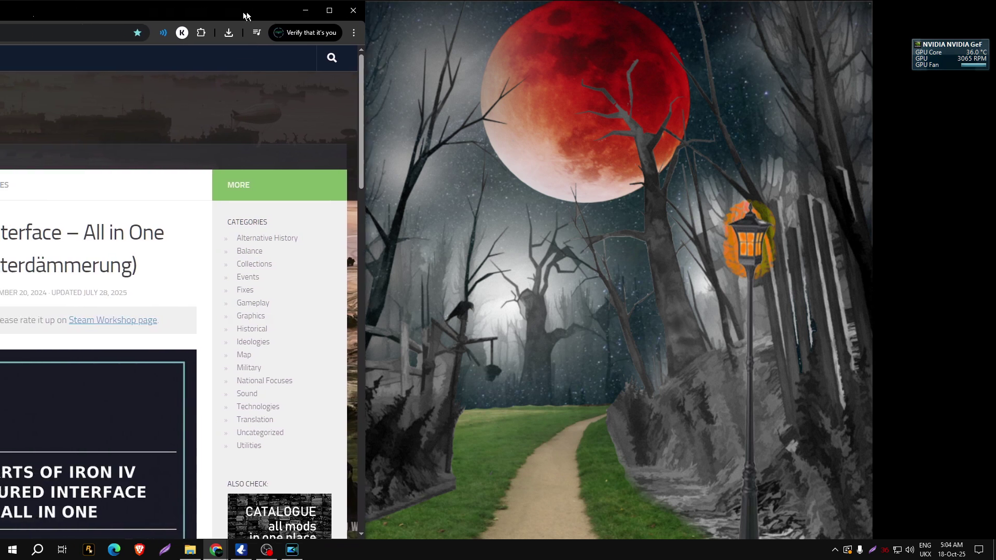
Bring Chrome fully on screen and follow the Coloured Interface – All in One download link
drag(31, 16, 472, 16)
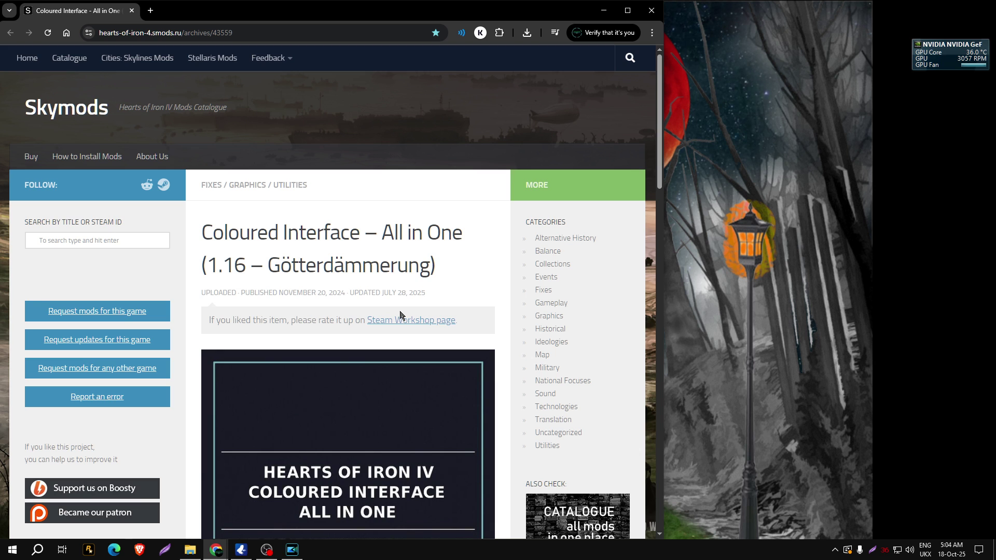
scroll(359, 255, down, 2)
scroll(359, 254, down, 4)
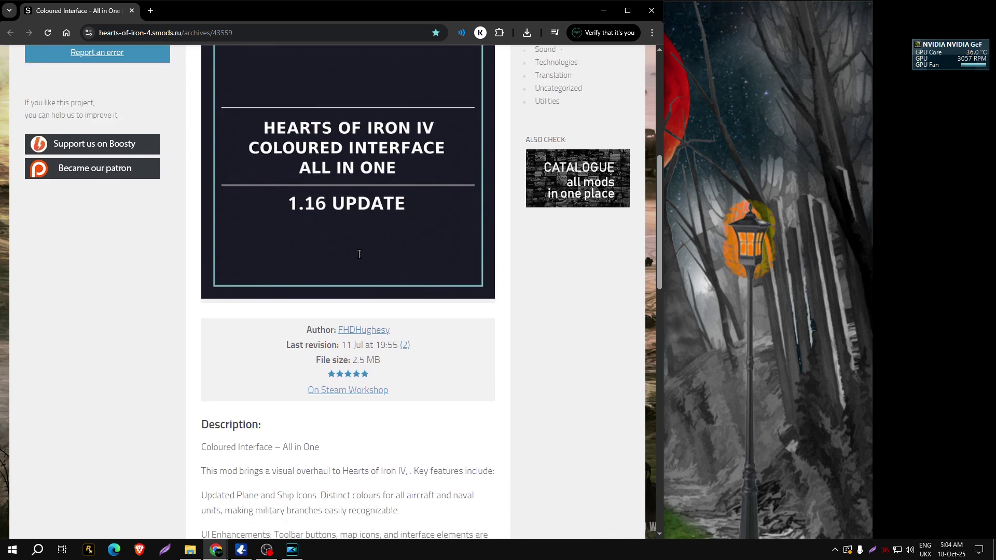
scroll(358, 255, down, 5)
scroll(358, 254, down, 2)
scroll(358, 253, down, 4)
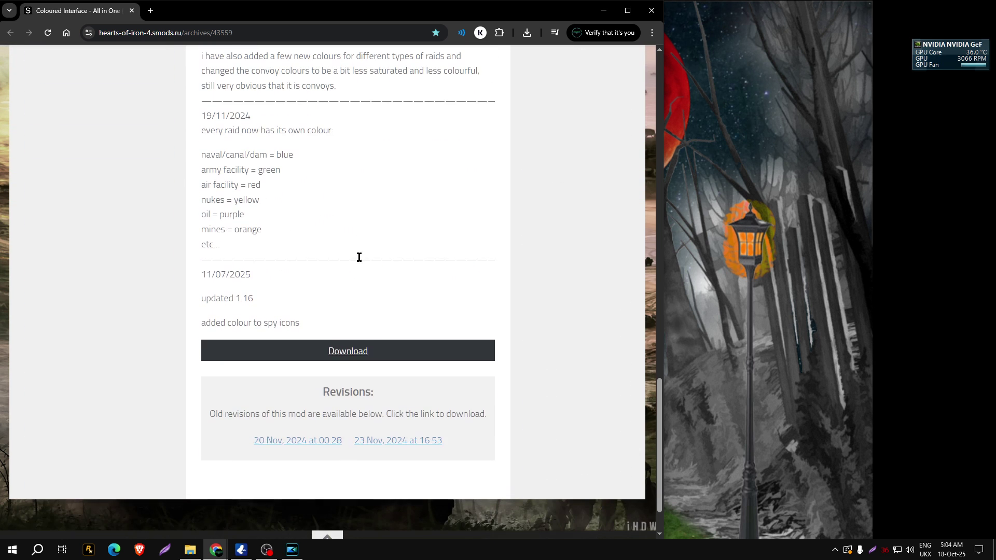
click(343, 354)
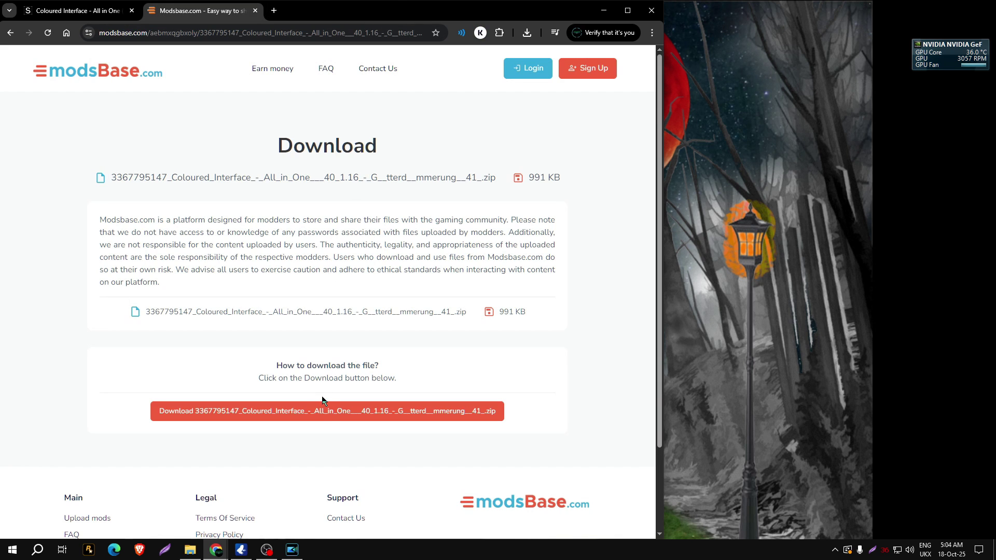
Download the Coloured Interface zip from modsBase and save it in Desktop\New folder (5)
click(325, 416)
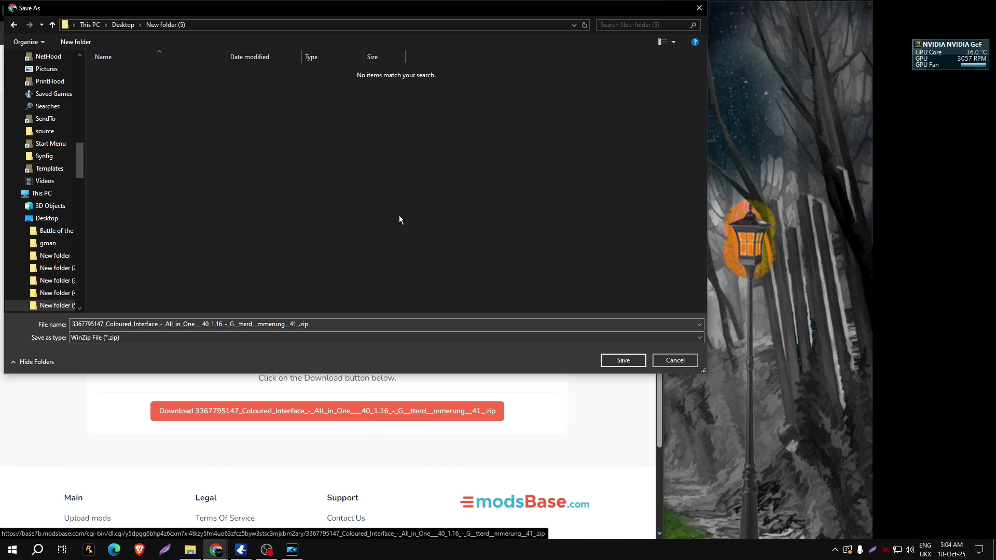
click(629, 362)
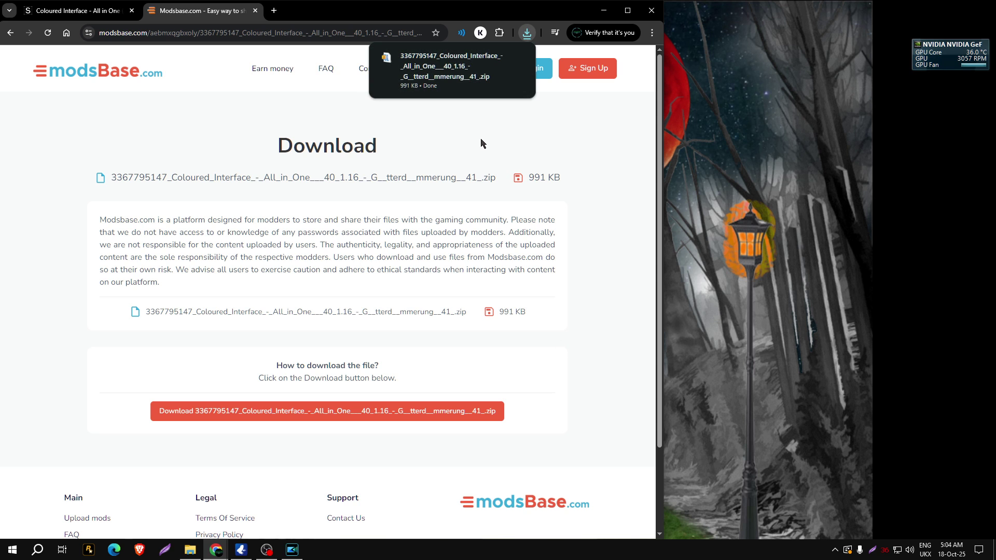
Unzip the Coloured Interface archive into New folder (5) and close the extra windows
mouse_move(451, 70)
click(500, 58)
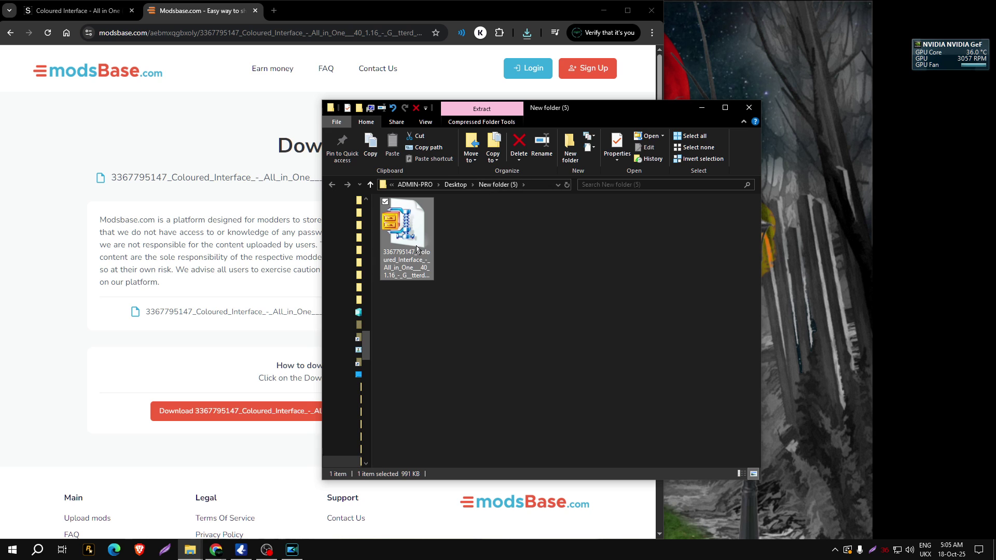
double_click(421, 249)
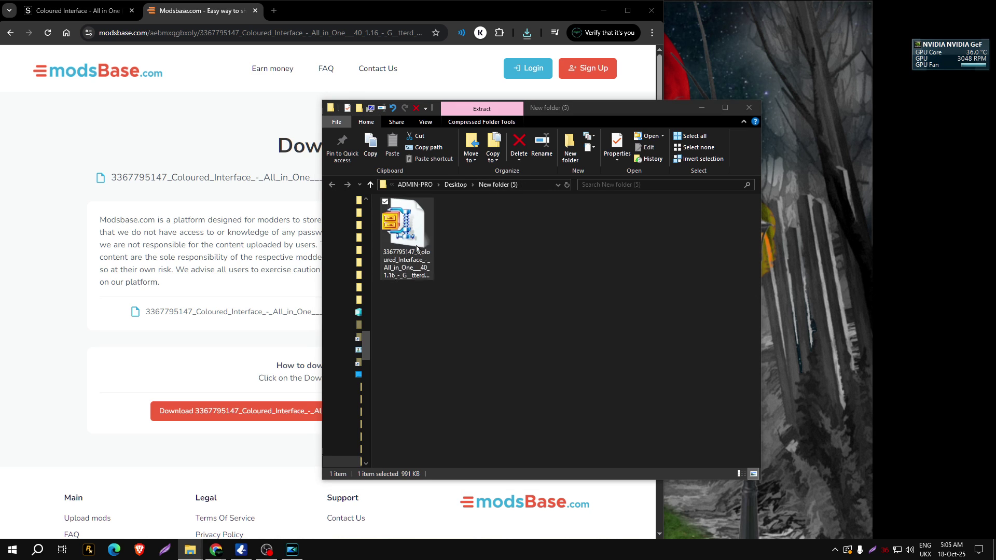
click(93, 185)
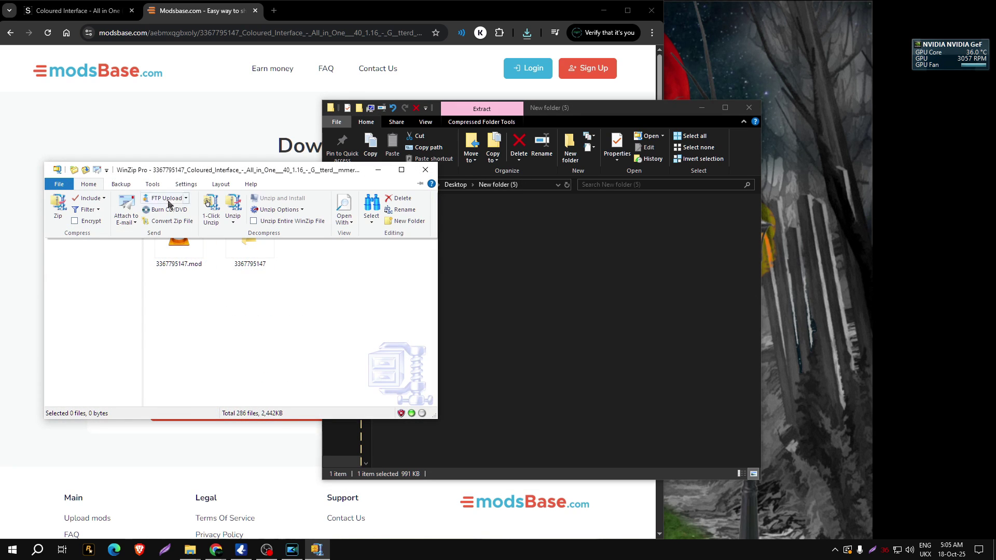
click(210, 210)
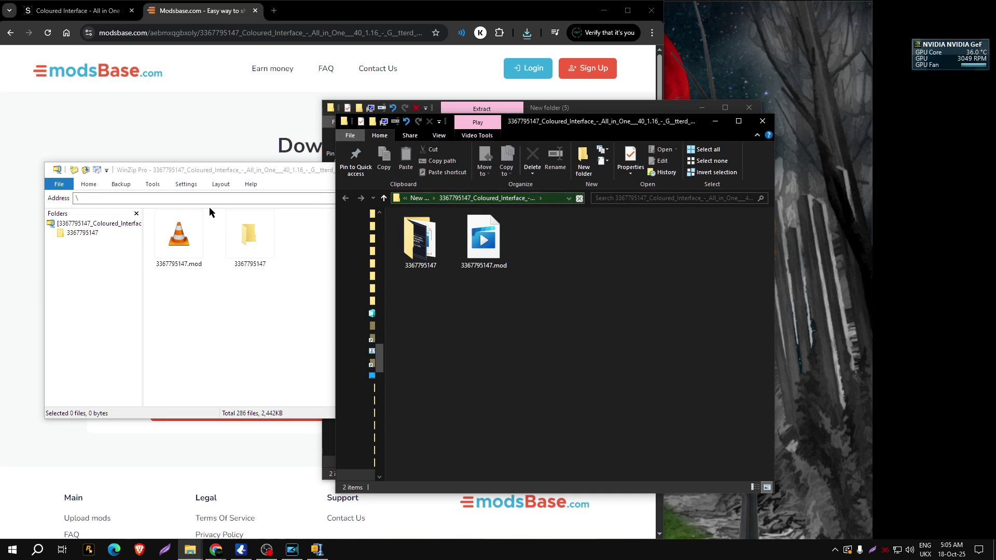
drag(594, 128, 659, 158)
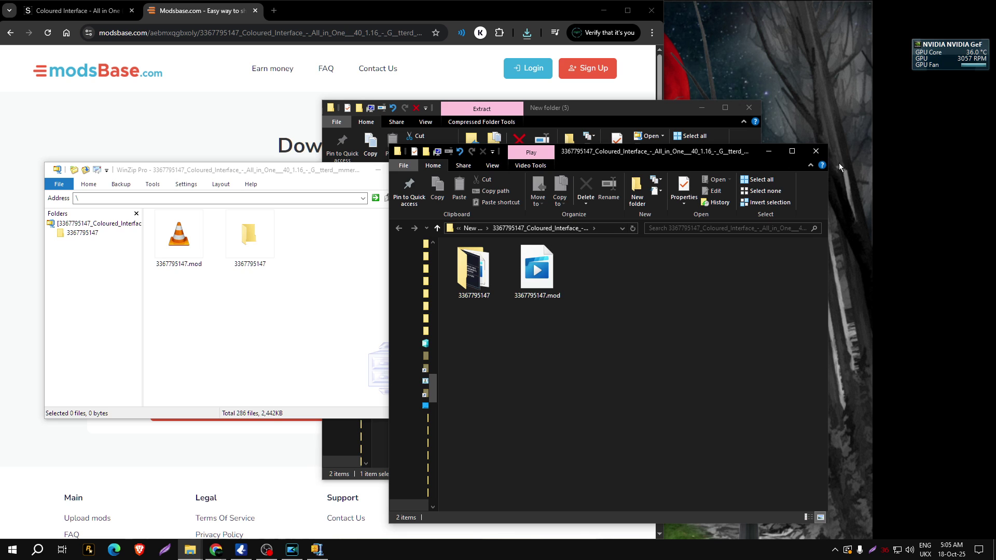
click(816, 152)
Close the archive window, abandon the folder rename, and open the extracted mod folder
click(432, 173)
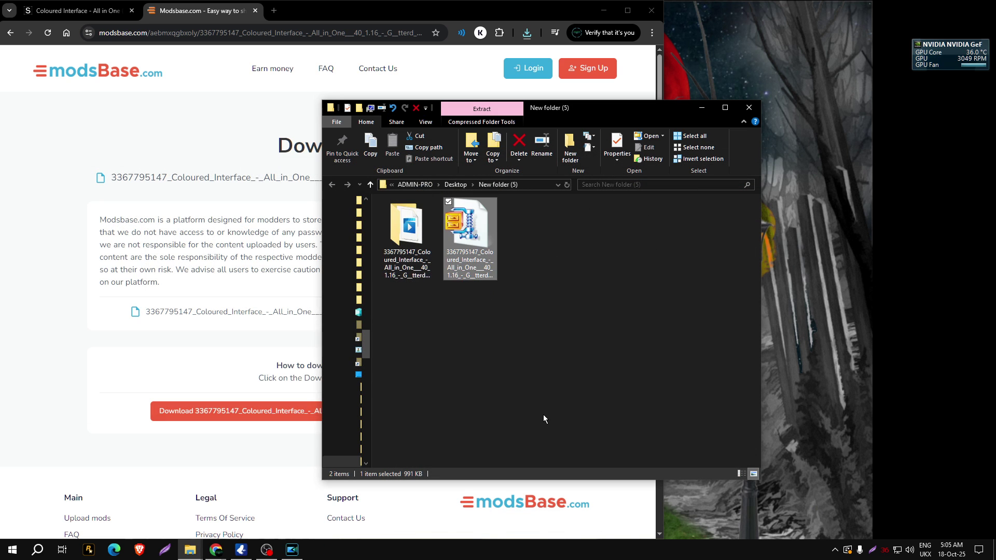
click(409, 262)
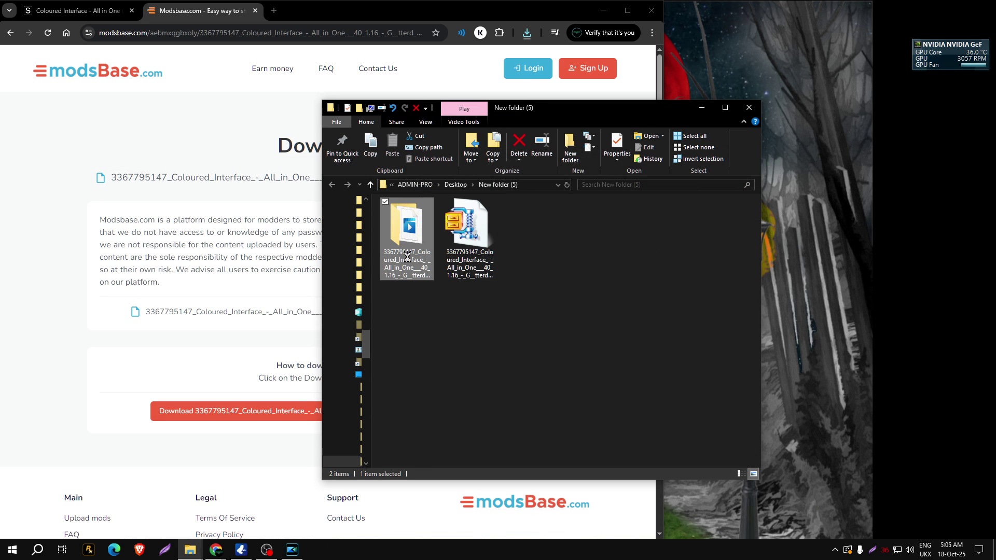
right_click(418, 252)
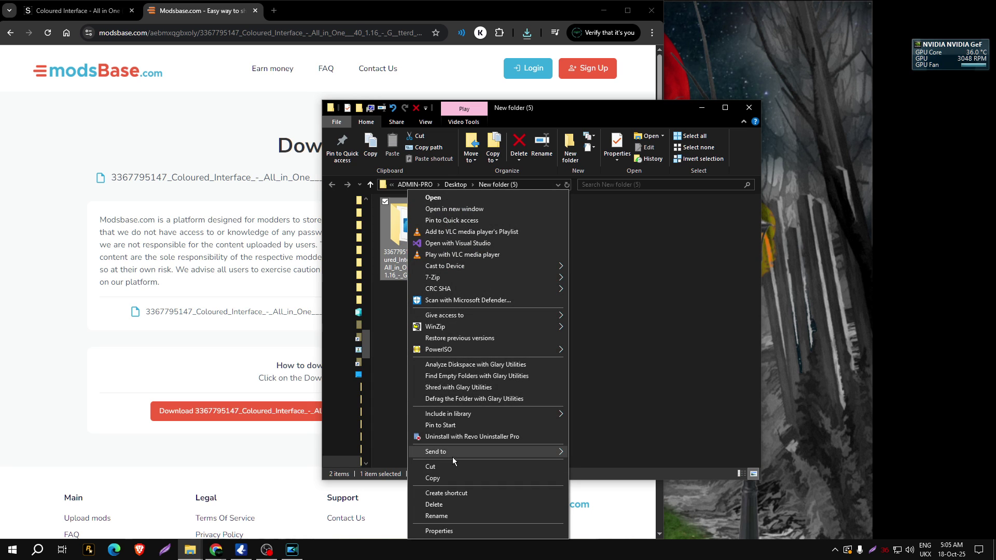
click(439, 516)
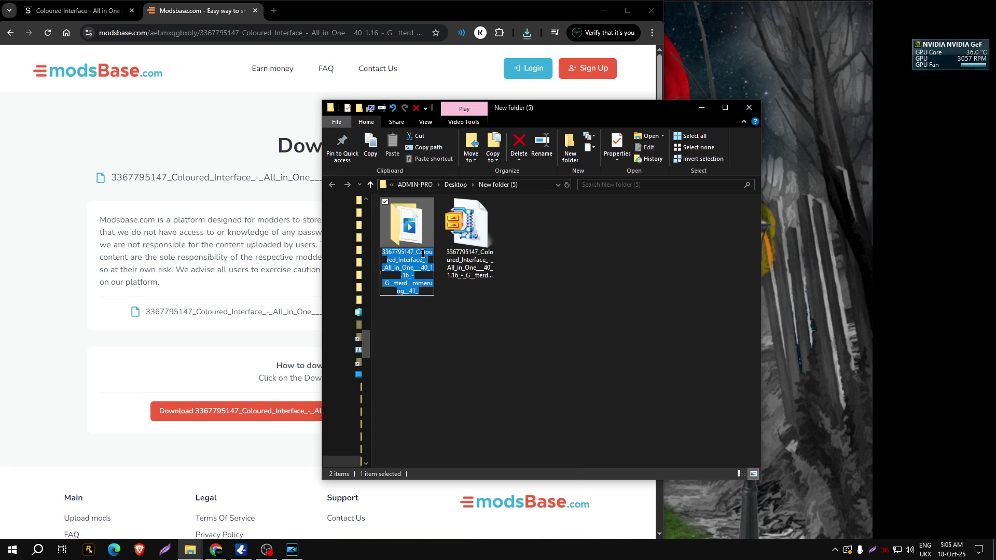
drag(417, 253, 425, 253)
right_click(399, 261)
click(417, 296)
click(428, 278)
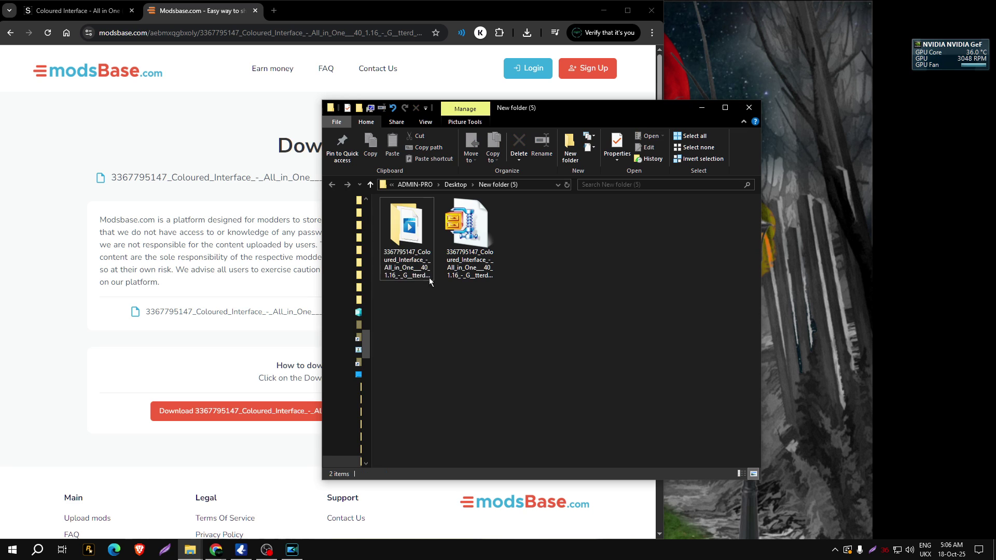
double_click(410, 241)
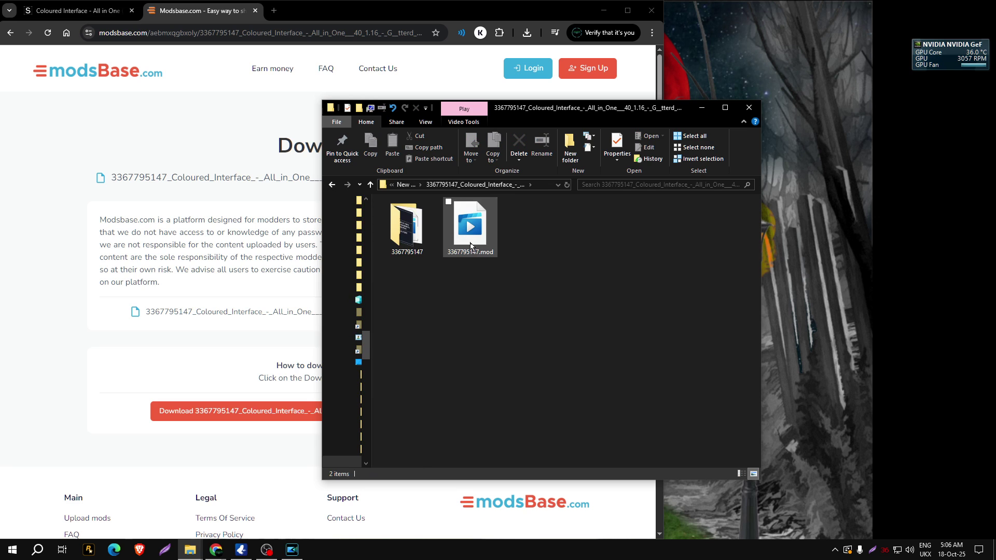
Rename 3367795147.mod to the pasted Coloured Interface – All in One name, then minimize Chrome
click(471, 246)
right_click(471, 243)
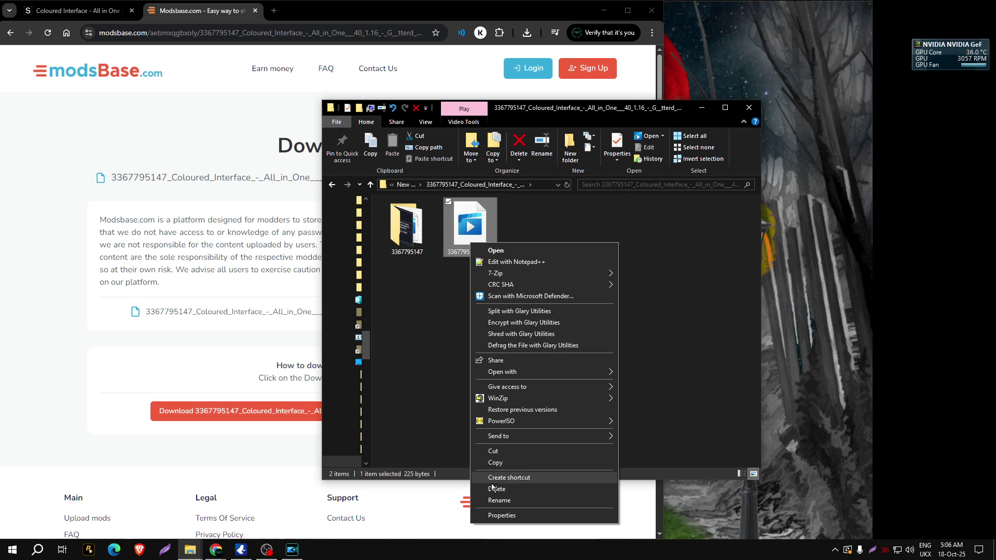
click(499, 502)
right_click(466, 253)
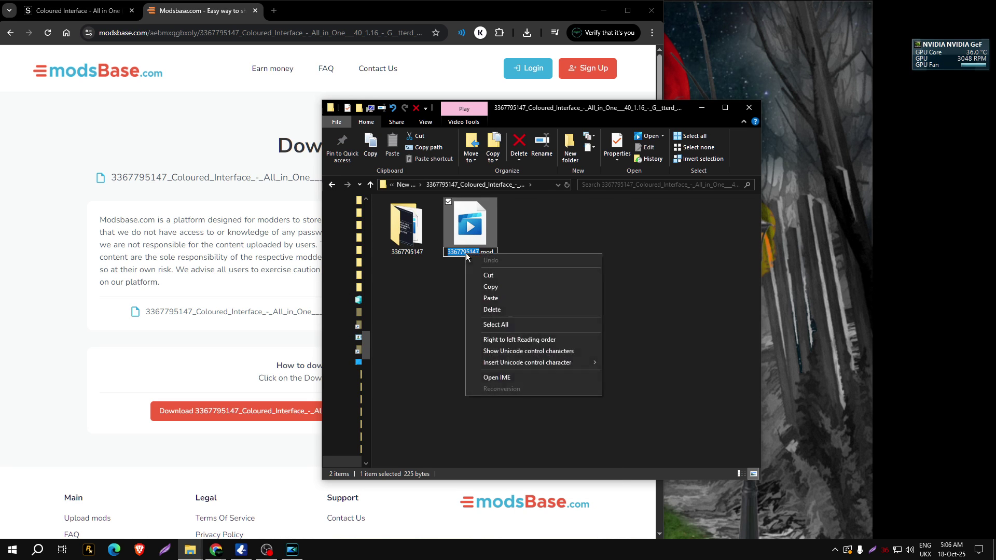
click(490, 298)
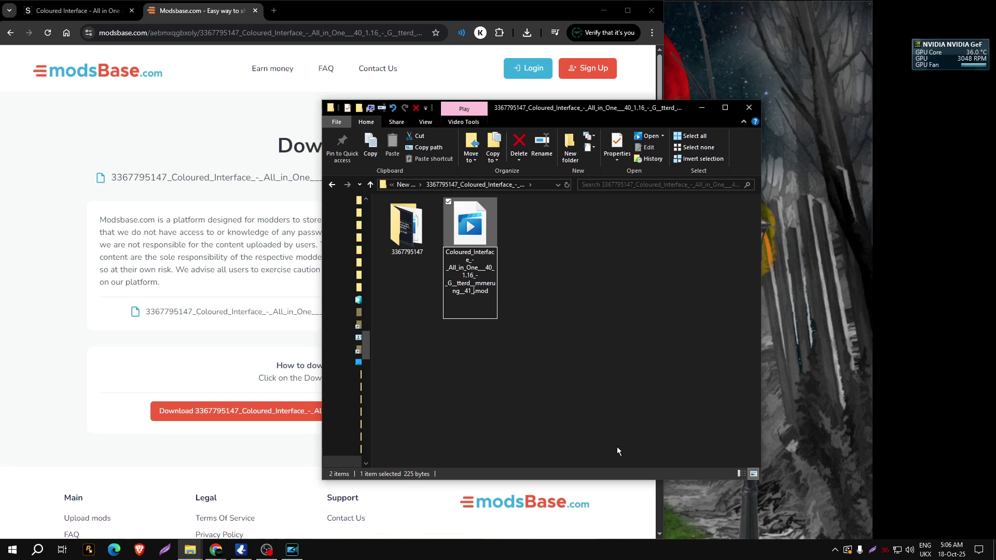
click(511, 364)
drag(523, 111, 719, 119)
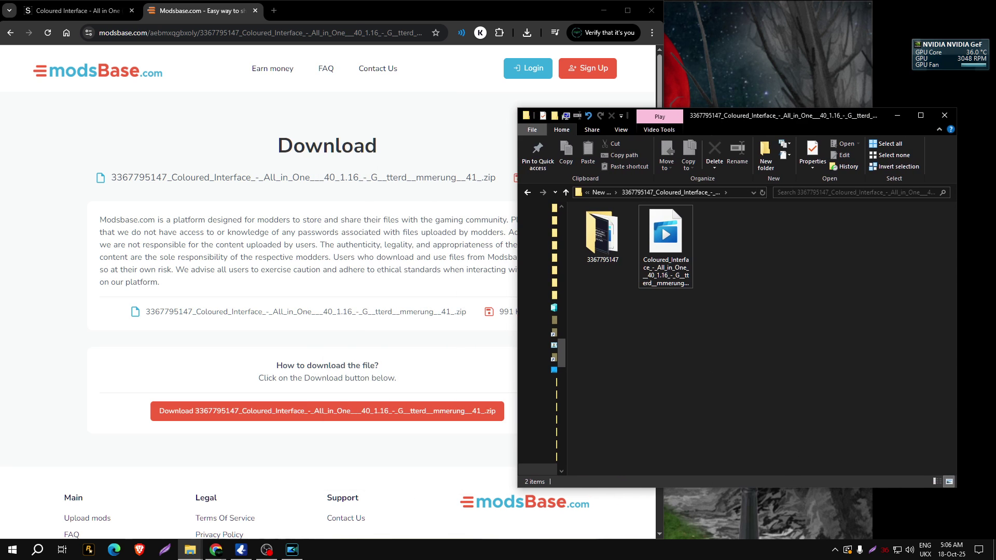
click(604, 10)
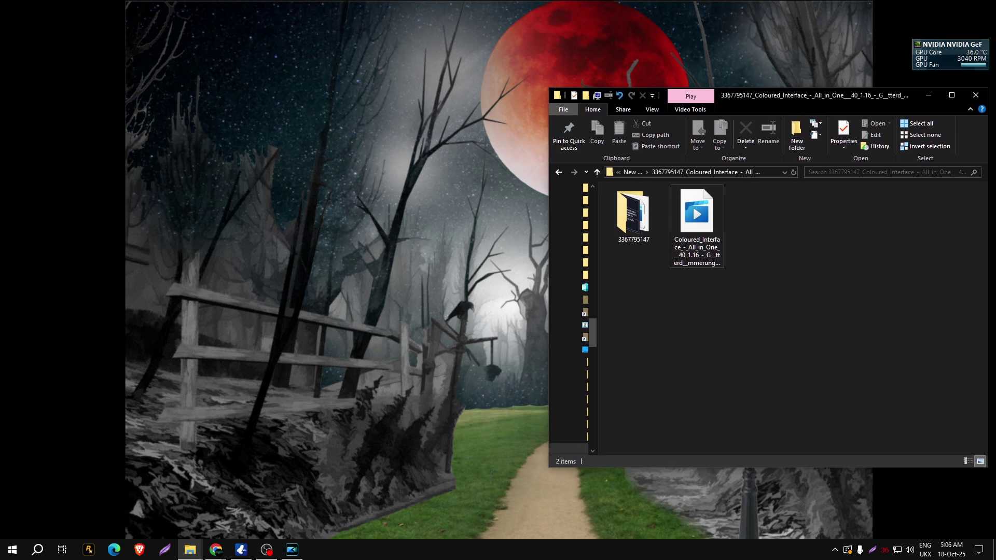
Open the Start-menu folder containing the hoi4 shortcut
drag(709, 114, 734, 94)
click(432, 157)
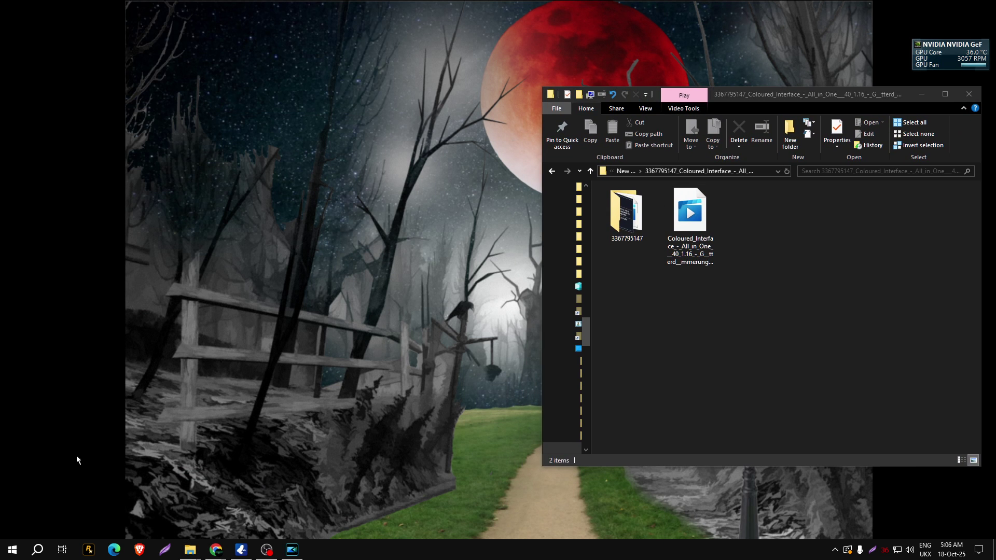
click(14, 550)
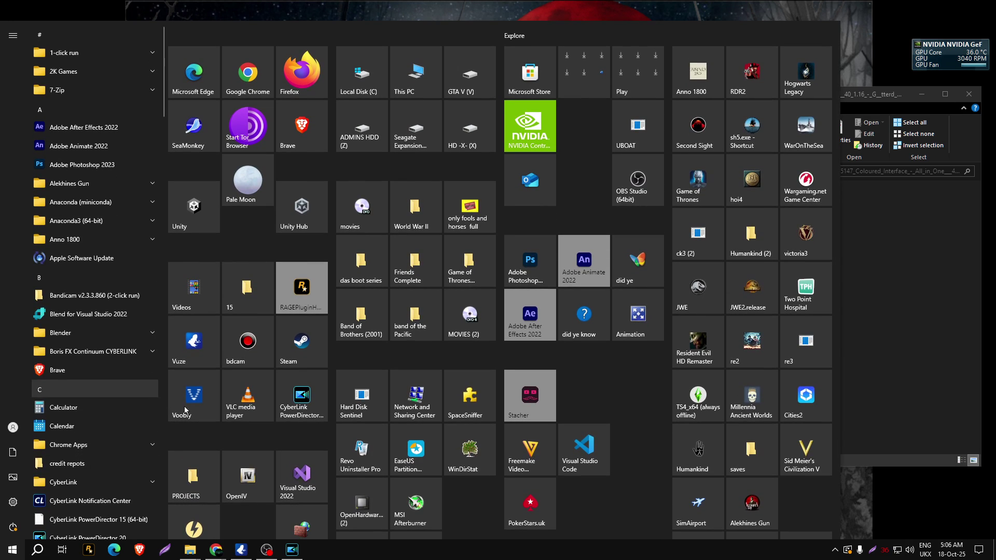
right_click(755, 187)
mouse_move(817, 228)
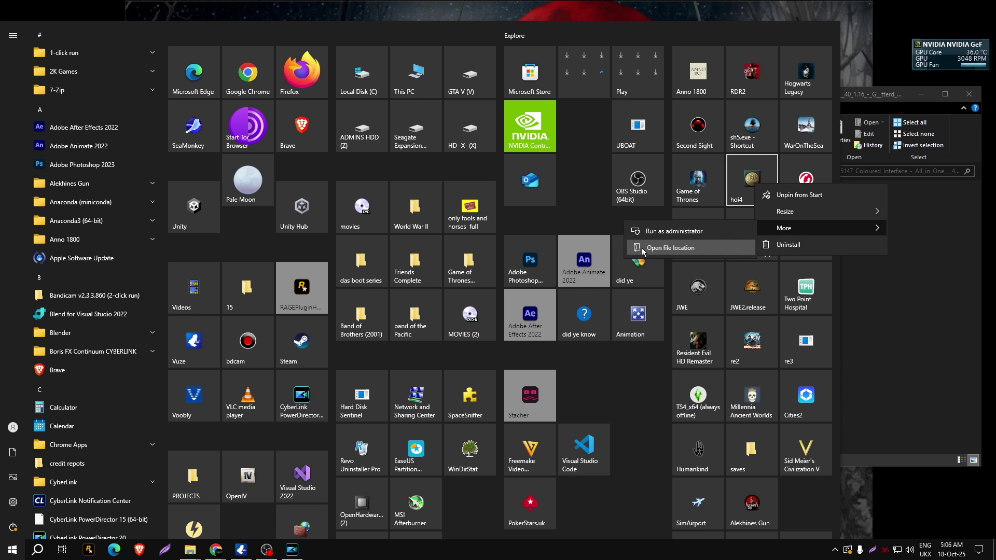
click(664, 247)
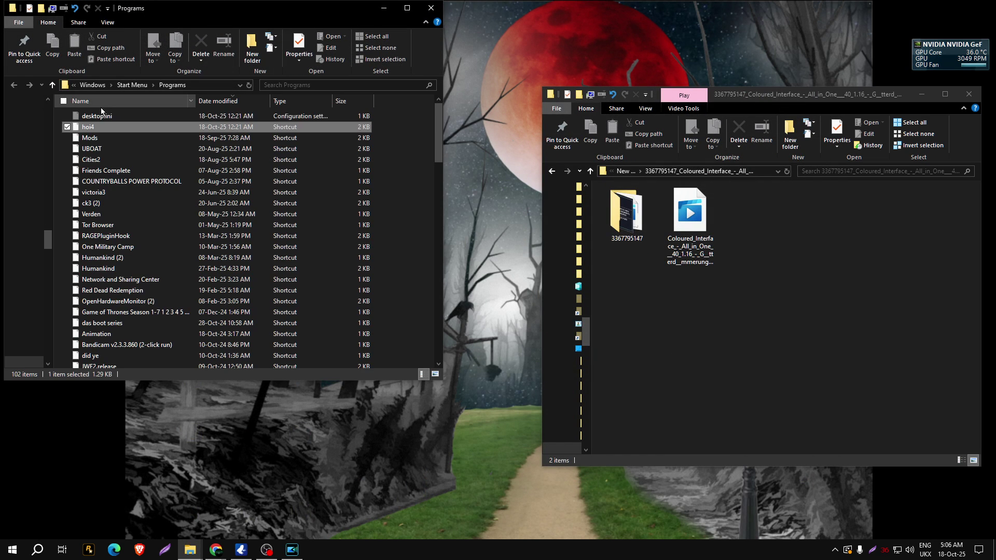
Follow the hoi4 shortcut to the game folder and stretch that window to full height
right_click(95, 126)
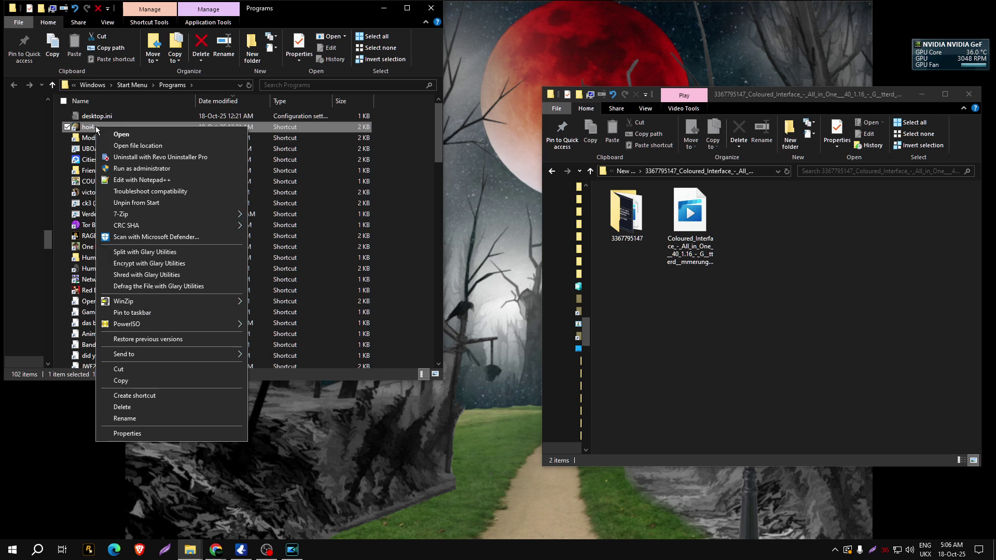
click(119, 150)
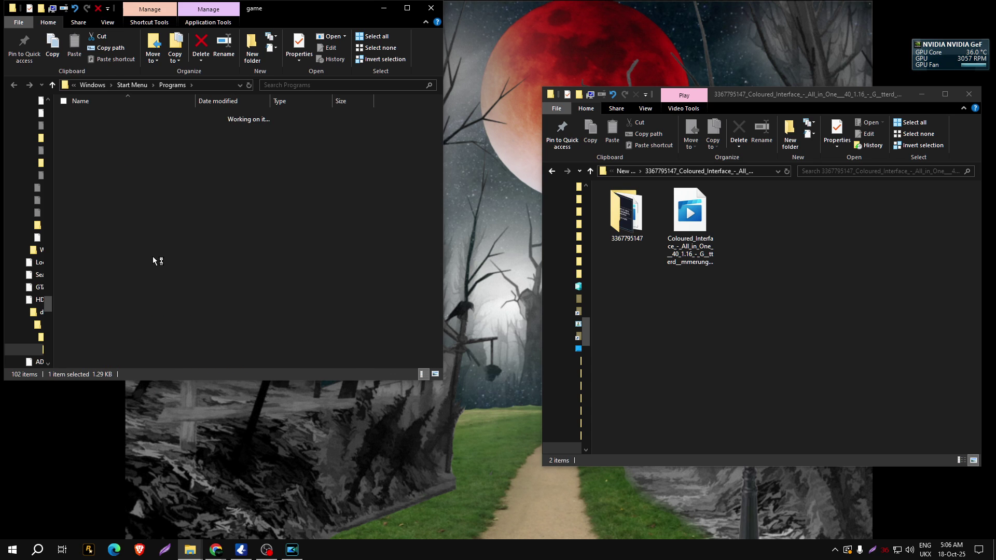
scroll(133, 278, up, 5)
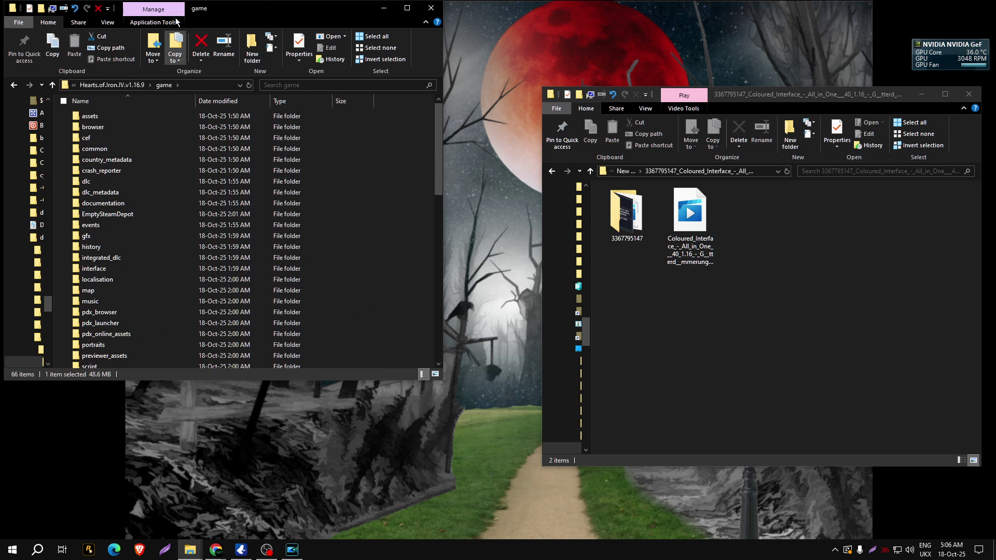
double_click(220, 4)
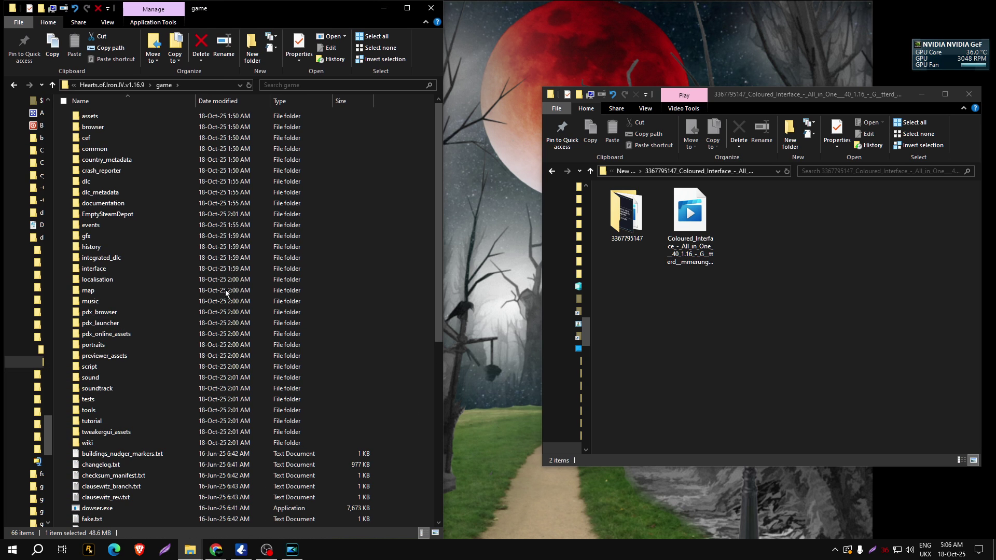
click(504, 60)
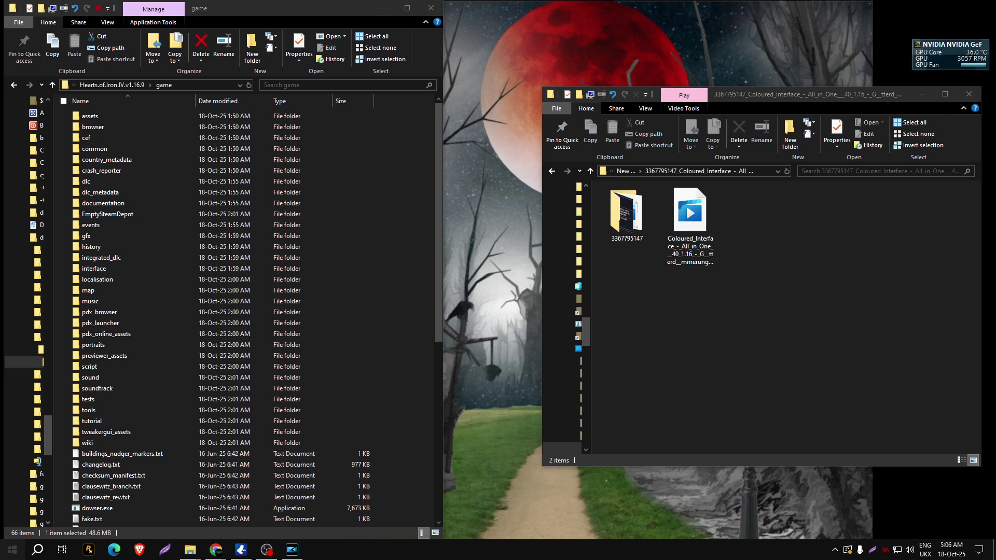
key(super)
Open This PC in a new window, move it right, and open Documents
click(425, 83)
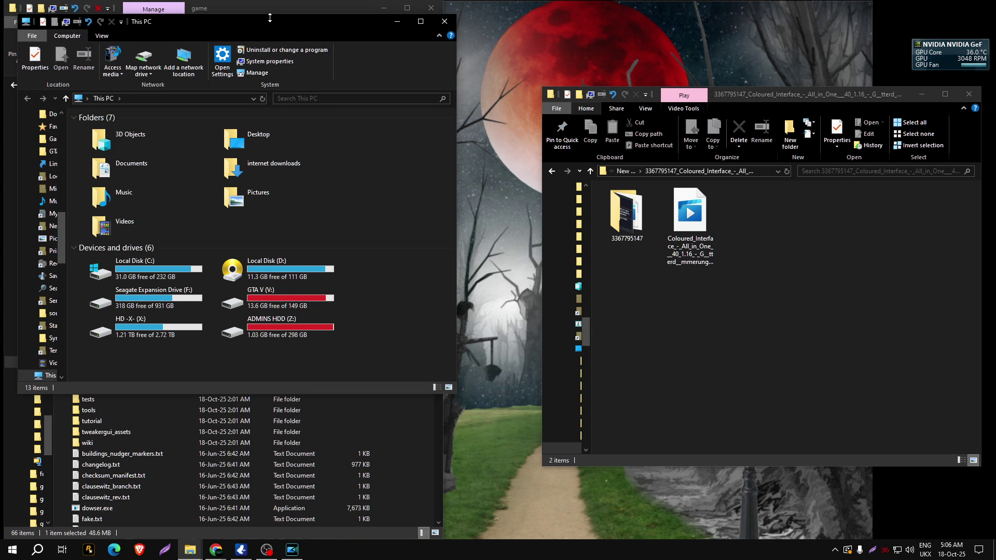
drag(270, 20, 530, 37)
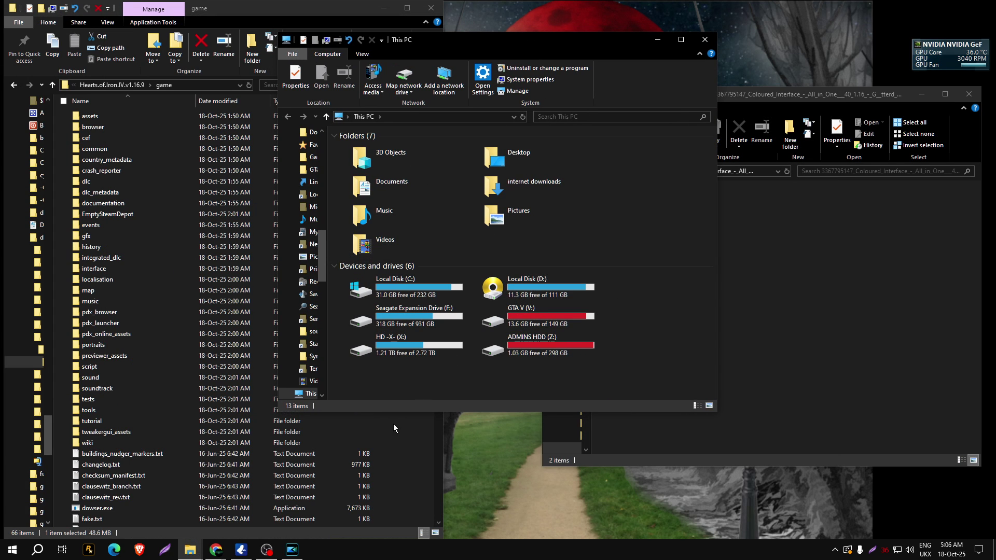
double_click(396, 188)
scroll(519, 263, down, 1)
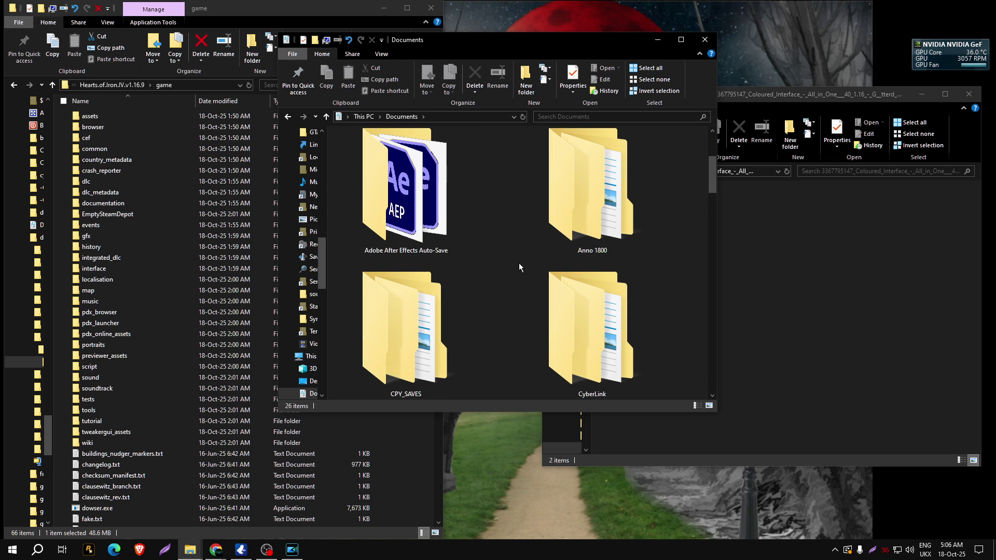
scroll(520, 264, down, 1)
scroll(519, 263, down, 1)
scroll(519, 262, down, 1)
scroll(519, 263, down, 2)
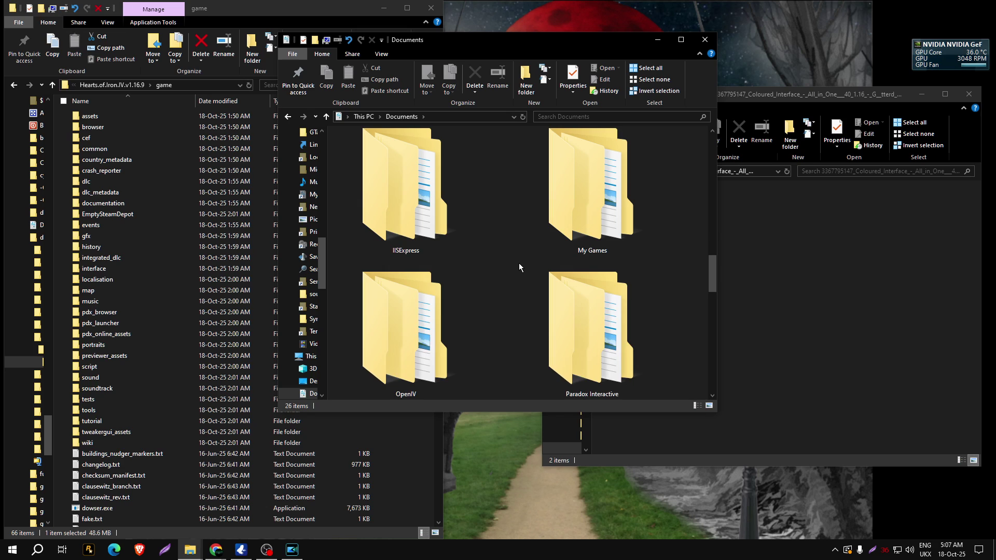
scroll(519, 263, down, 1)
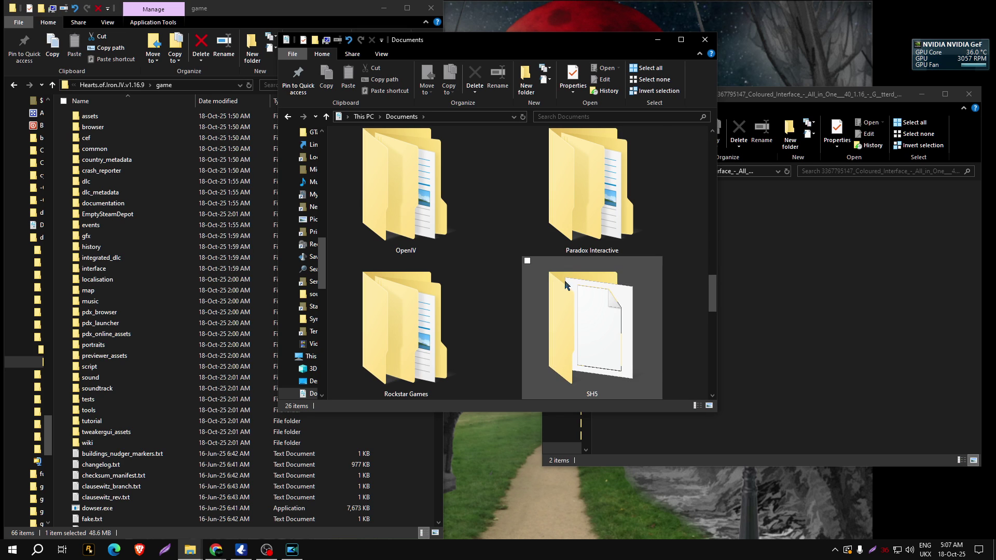
Navigate into Documents > Paradox Interactive > Hearts of Iron IV
click(579, 215)
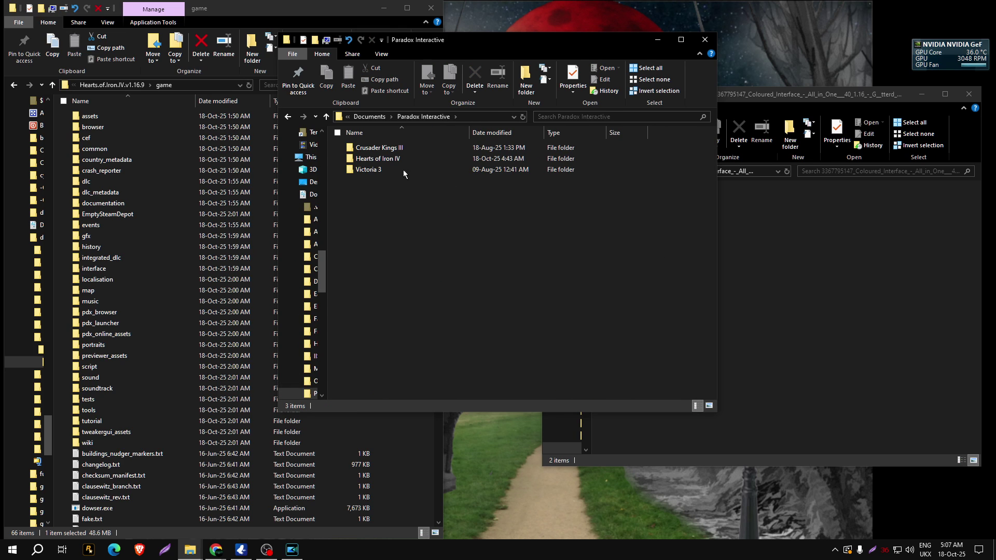
click(395, 160)
double_click(396, 160)
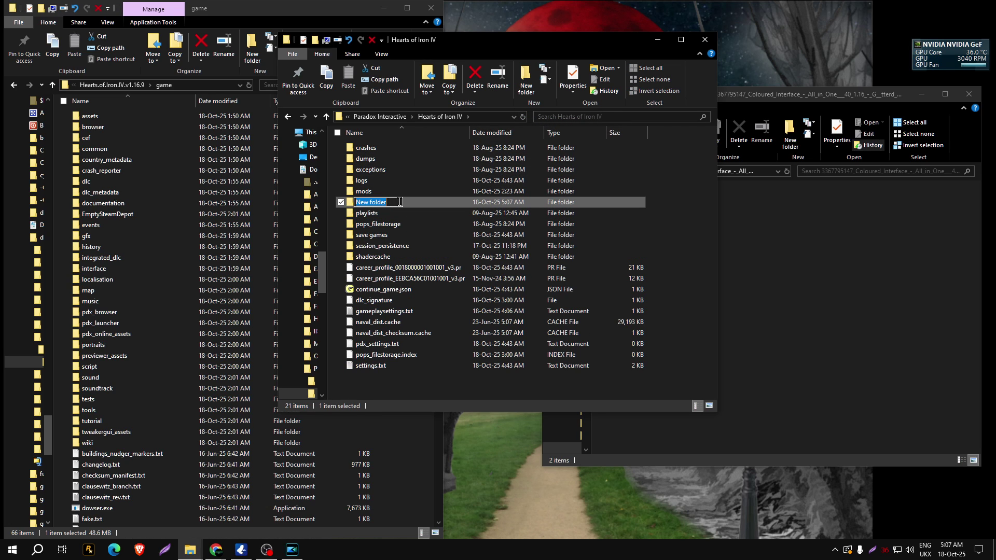
Delete the stray New folder and open the mods folder
click(341, 202)
right_click(367, 202)
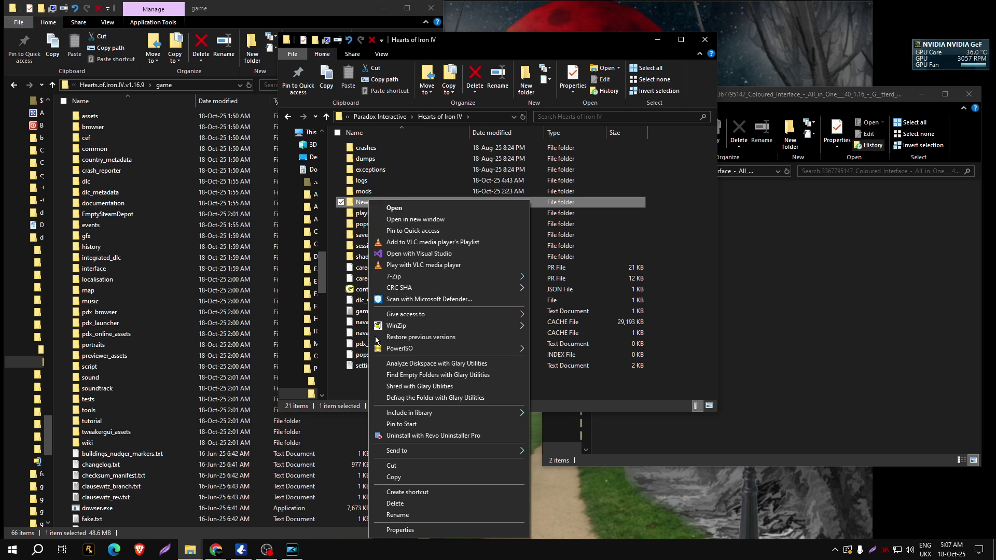
click(400, 506)
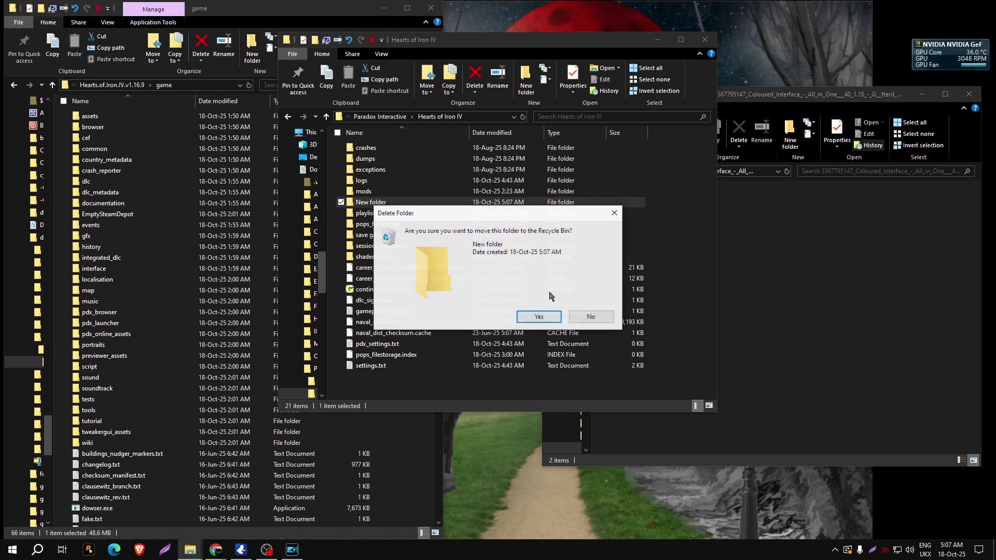
click(540, 318)
double_click(377, 193)
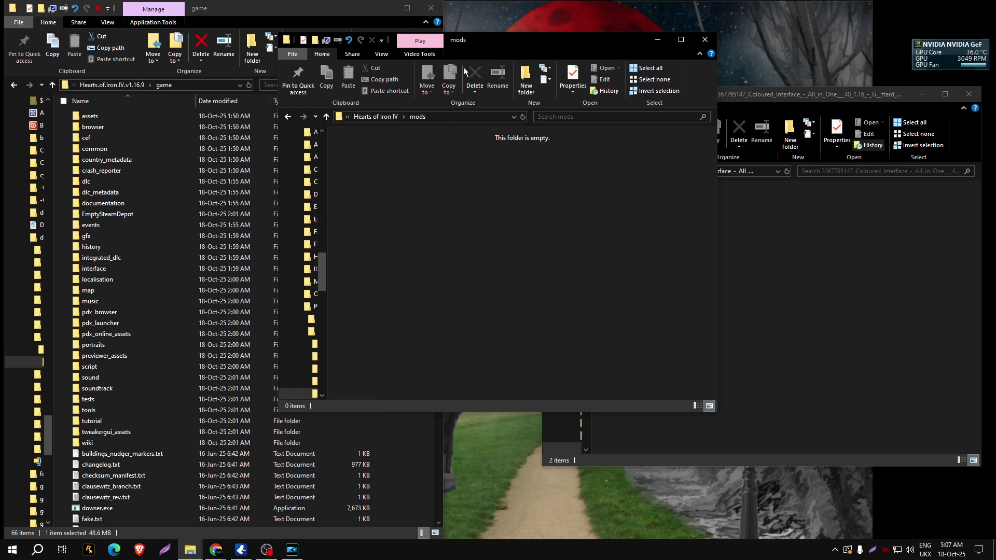
Drag the Coloured Interface .mod file into the mods folder, then minimize the mods window
mouse_move(473, 42)
mouse_down()
mouse_move(226, 158)
mouse_move(262, 13)
mouse_move(488, 15)
mouse_move(257, 4)
mouse_up()
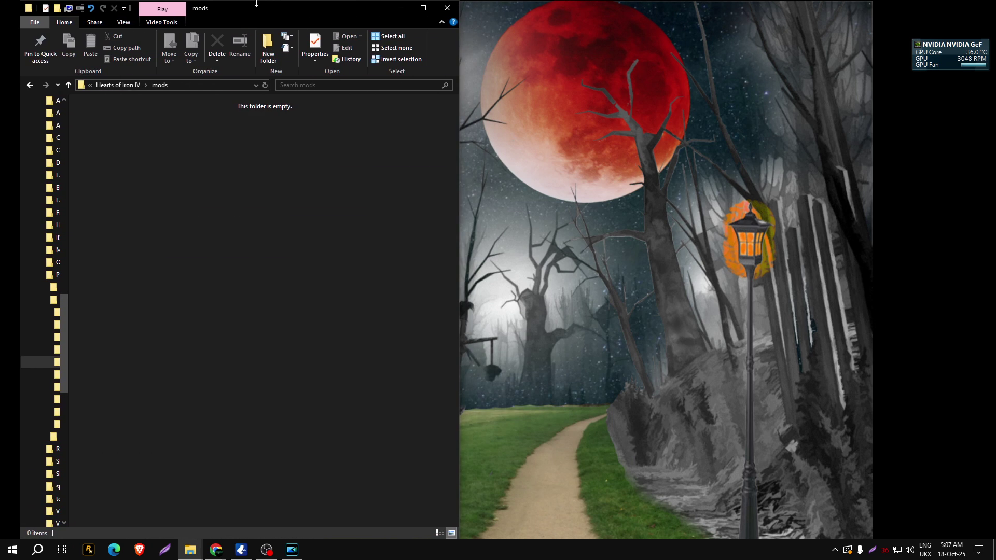
mouse_move(190, 551)
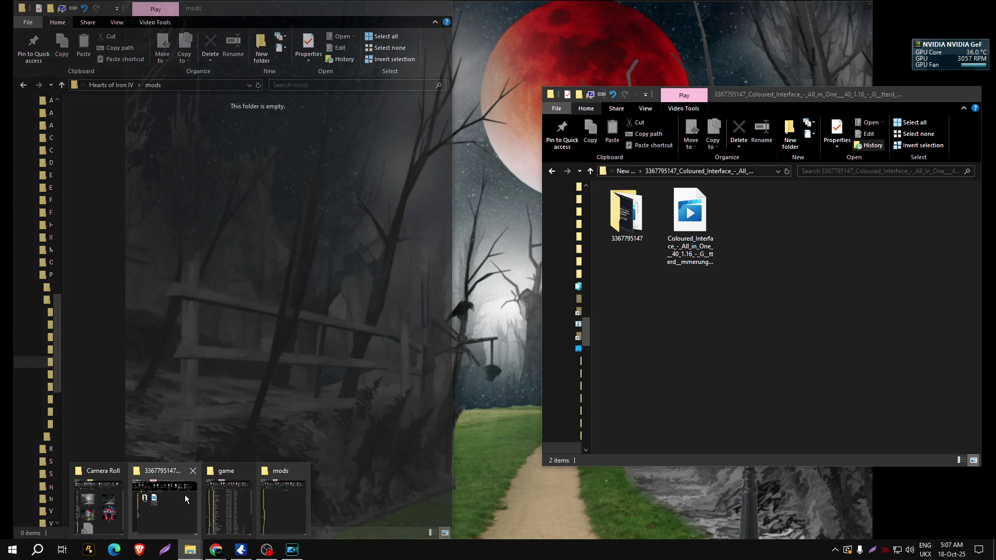
click(187, 499)
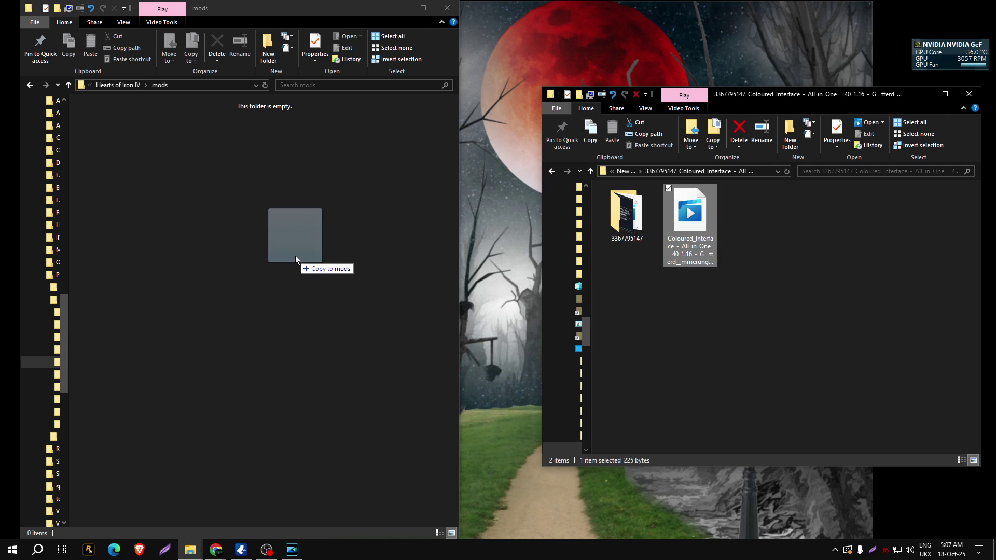
drag(698, 242, 233, 246)
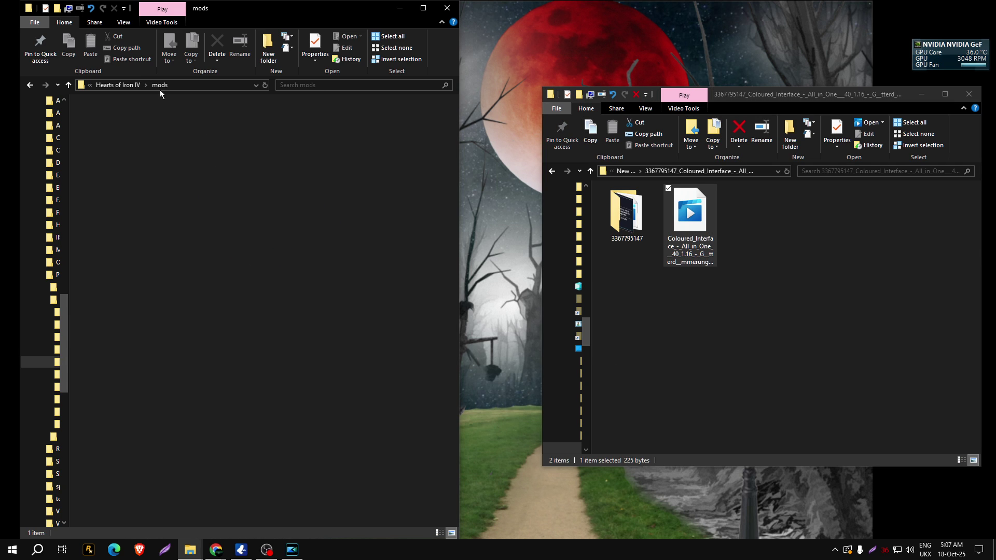
click(270, 236)
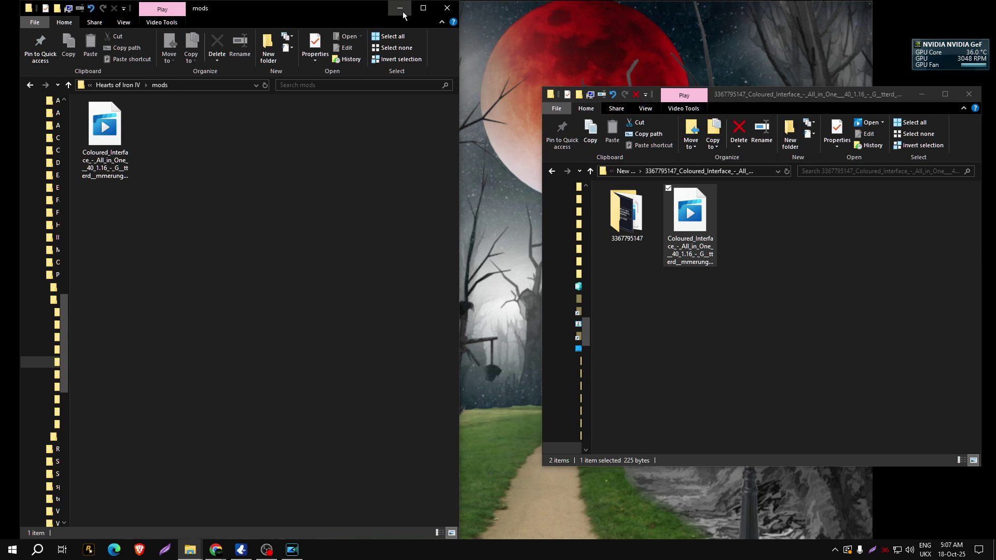
click(403, 14)
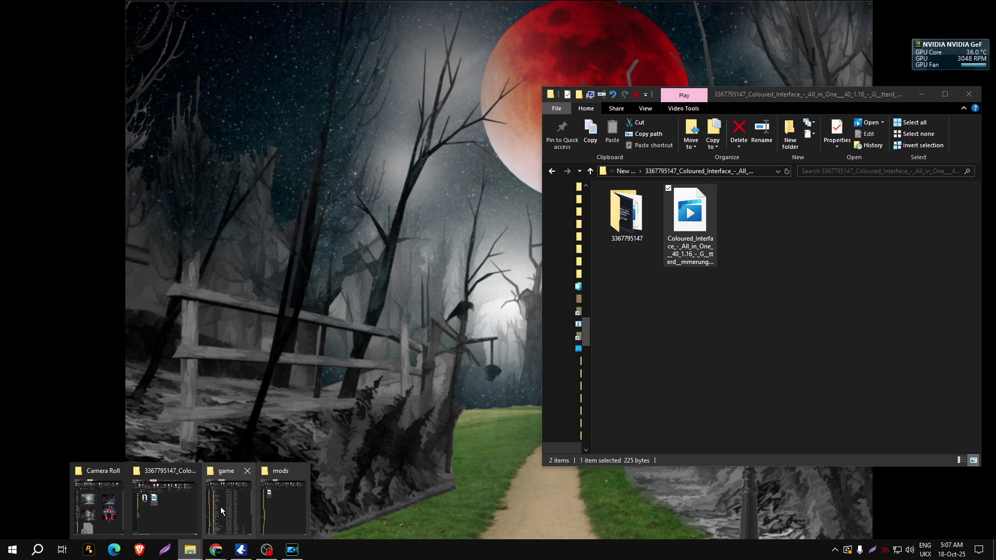
click(221, 507)
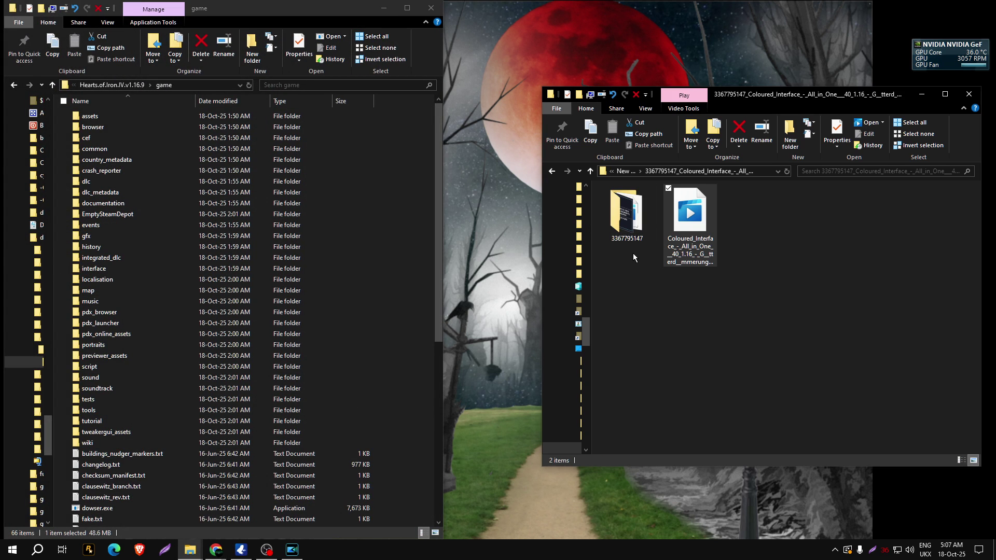
click(635, 224)
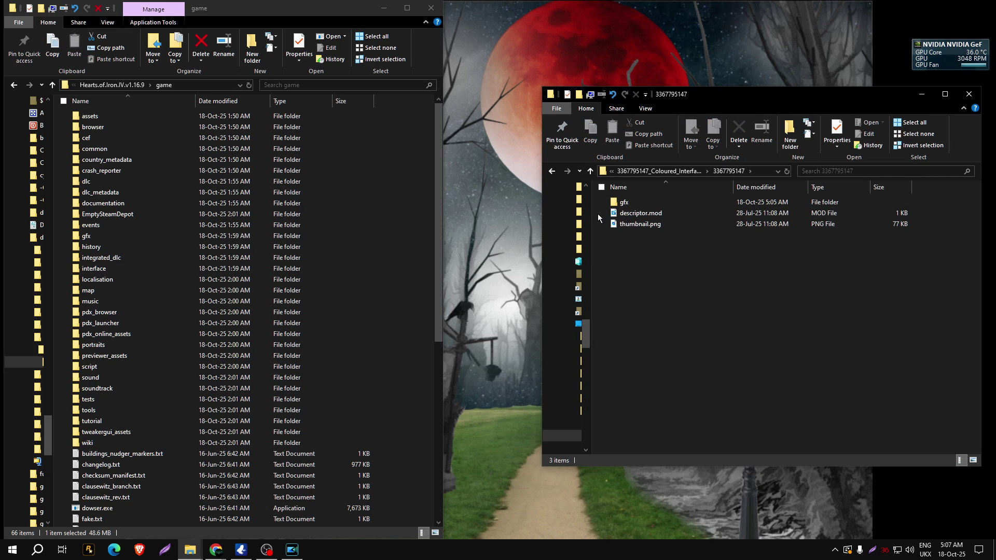
mouse_move(599, 218)
mouse_down()
mouse_move(631, 205)
mouse_move(74, 476)
mouse_up()
drag(556, 305, 61, 488)
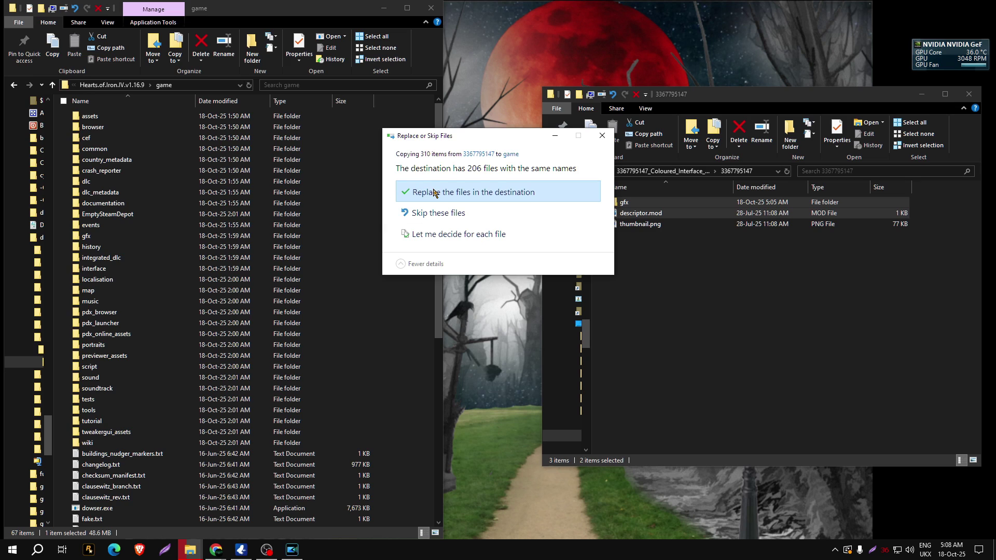
click(434, 192)
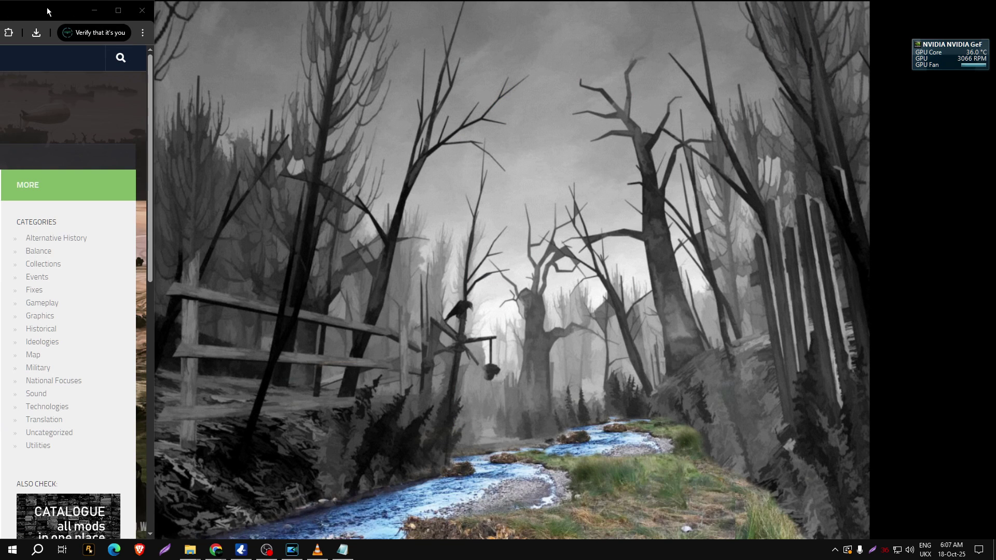
drag(46, 7, 582, 17)
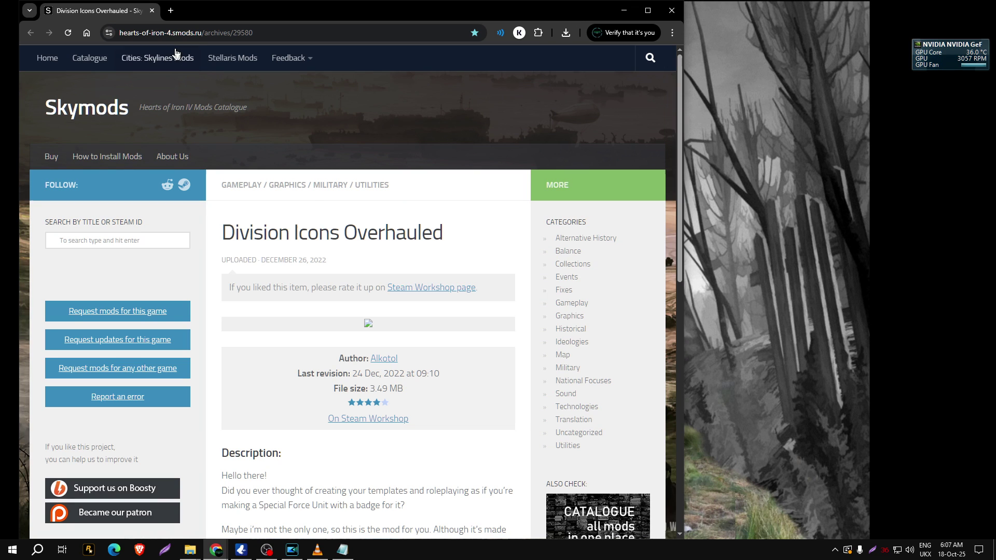
scroll(367, 267, down, 3)
scroll(367, 267, down, 3)
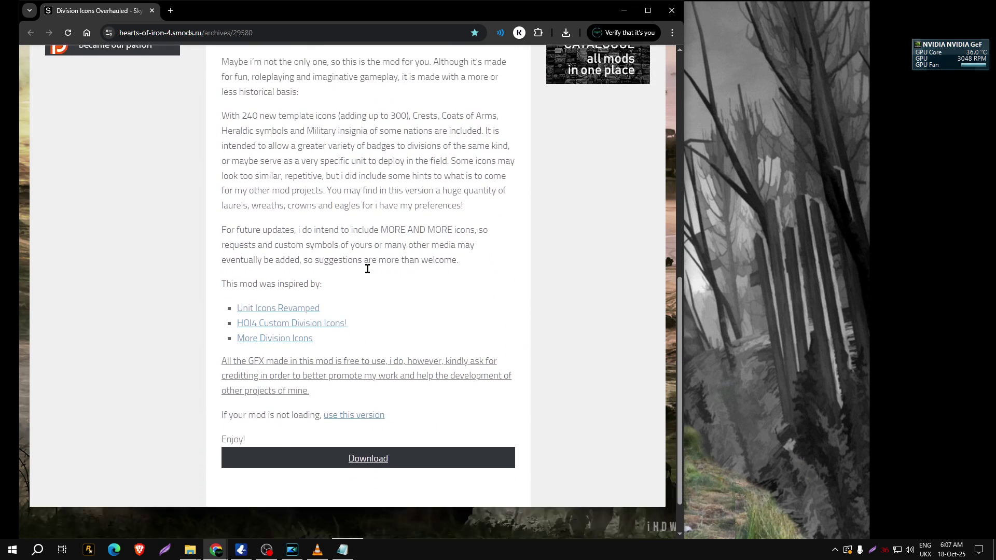
Download the Division Icons Overhauled zip into Desktop\New folder (5) and reveal it in its folder
click(348, 382)
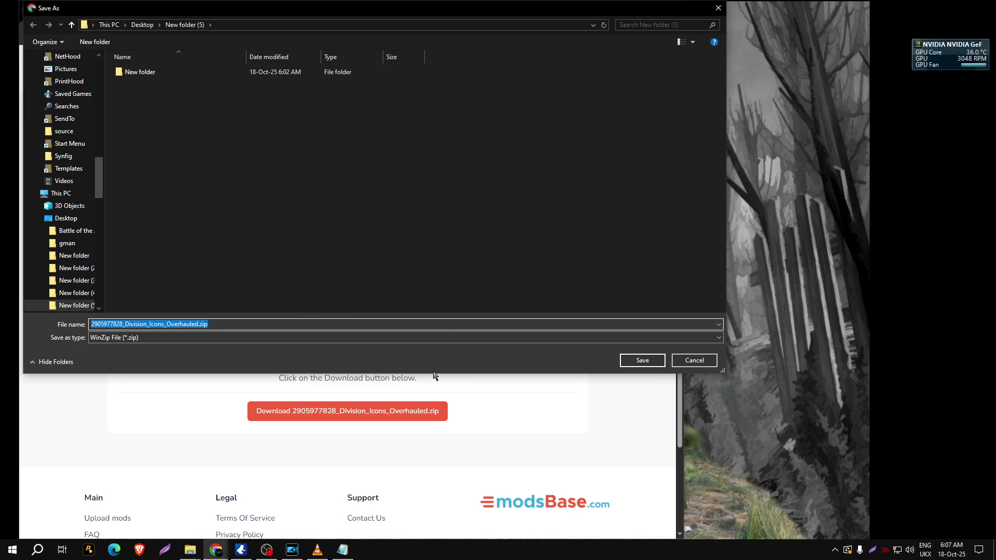
click(643, 363)
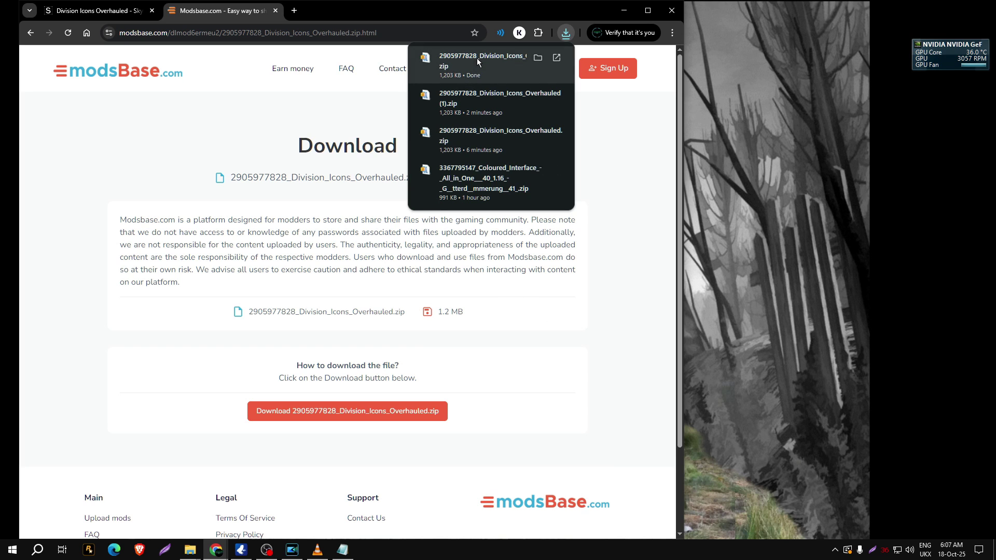
click(538, 59)
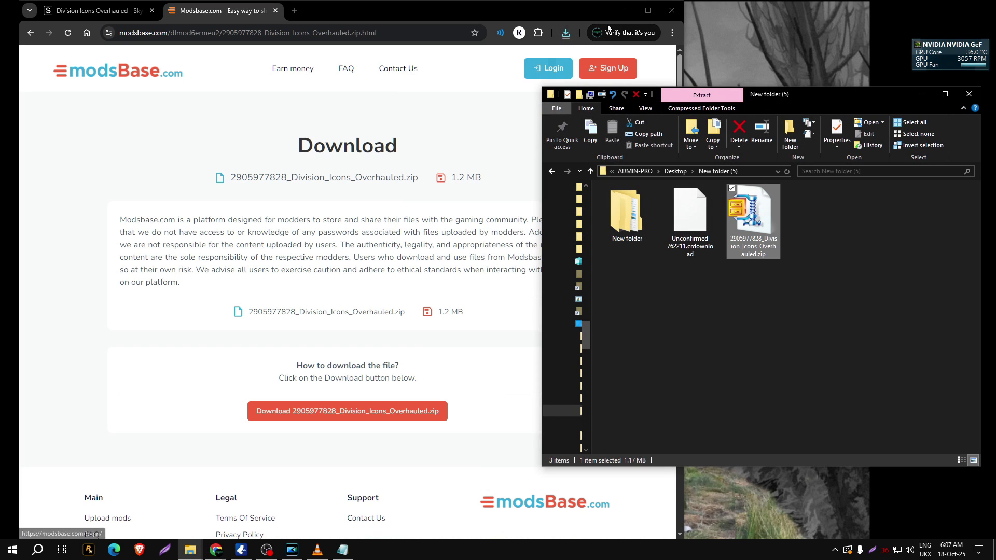
Extract the Division Icons Overhauled zip with WinZip 1-Click Unzip, then close the Explorer and WinZip windows
click(618, 16)
click(746, 292)
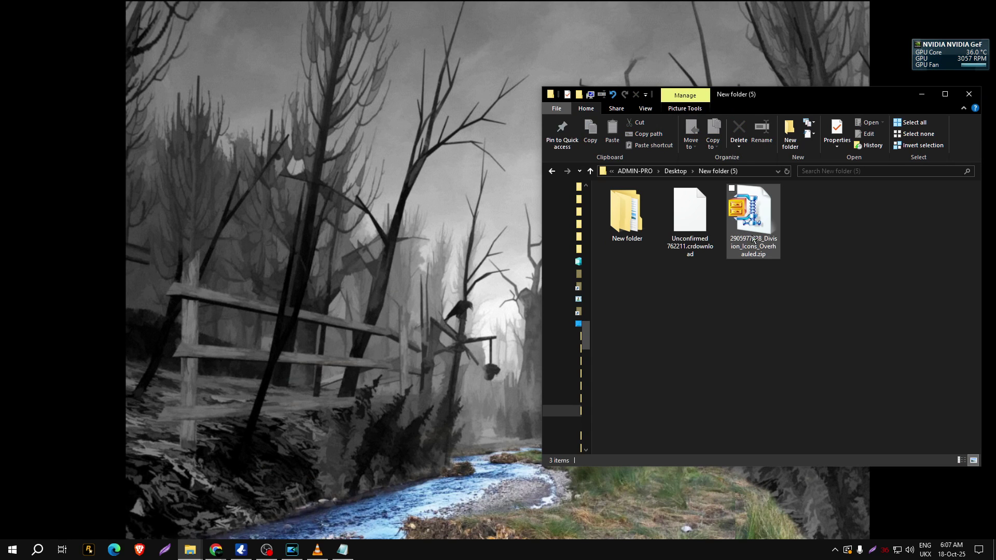
click(751, 240)
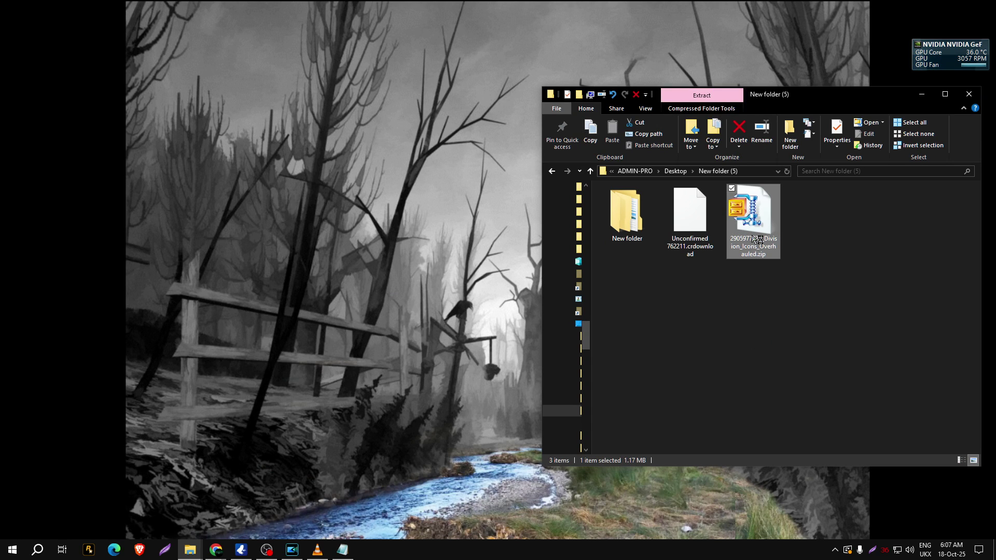
double_click(755, 240)
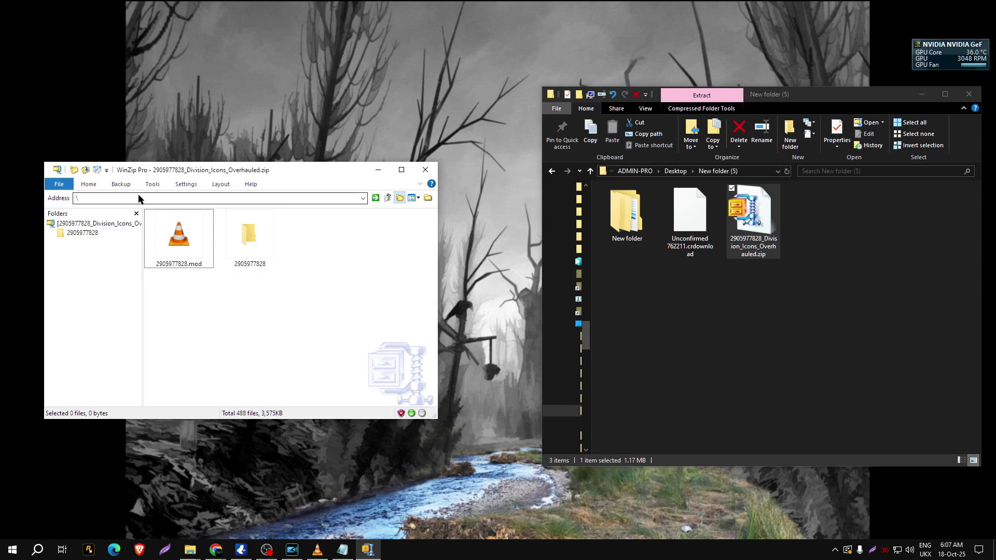
click(88, 184)
click(209, 210)
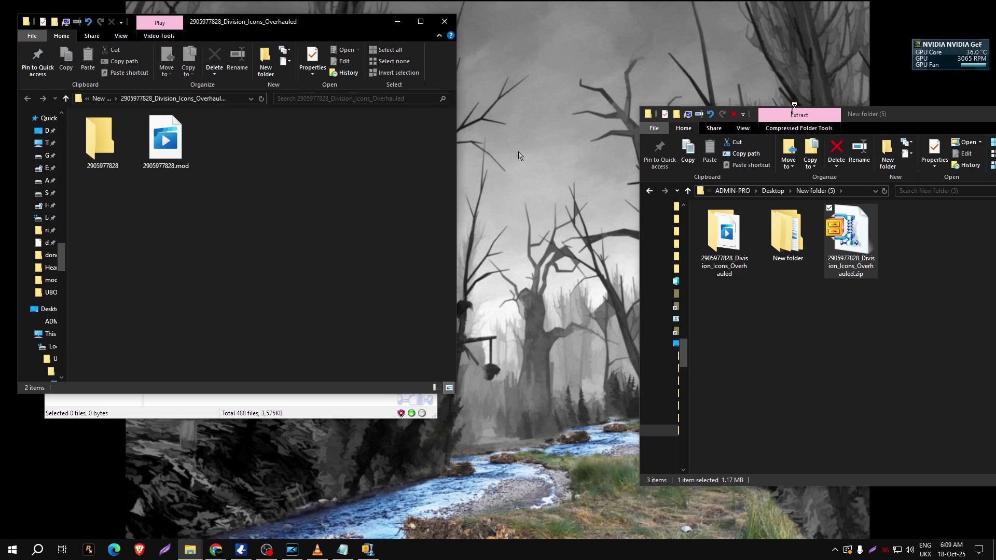
click(446, 23)
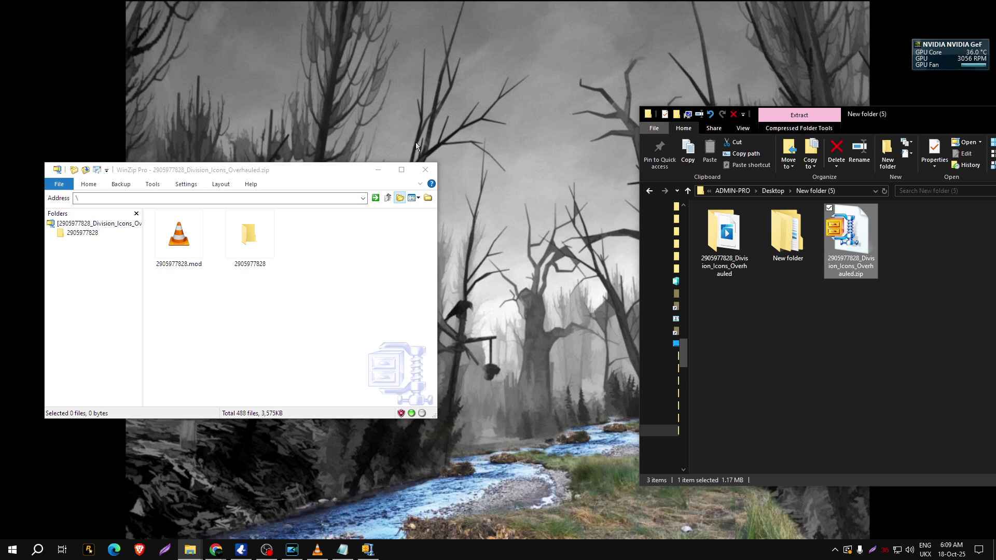
click(422, 166)
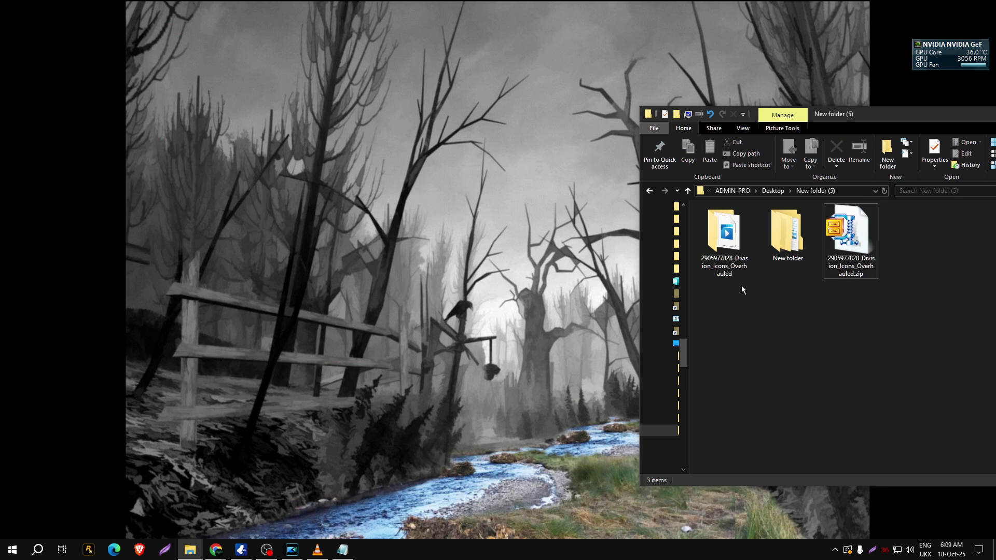
Copy the Division_Icons_Overhauled part of the extracted folder's name
click(729, 265)
right_click(729, 265)
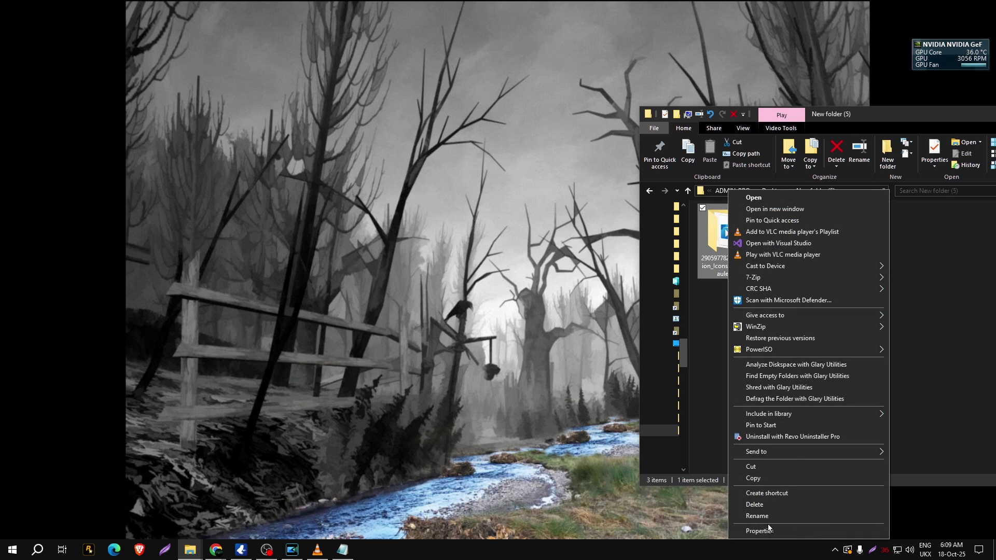
click(768, 518)
click(747, 264)
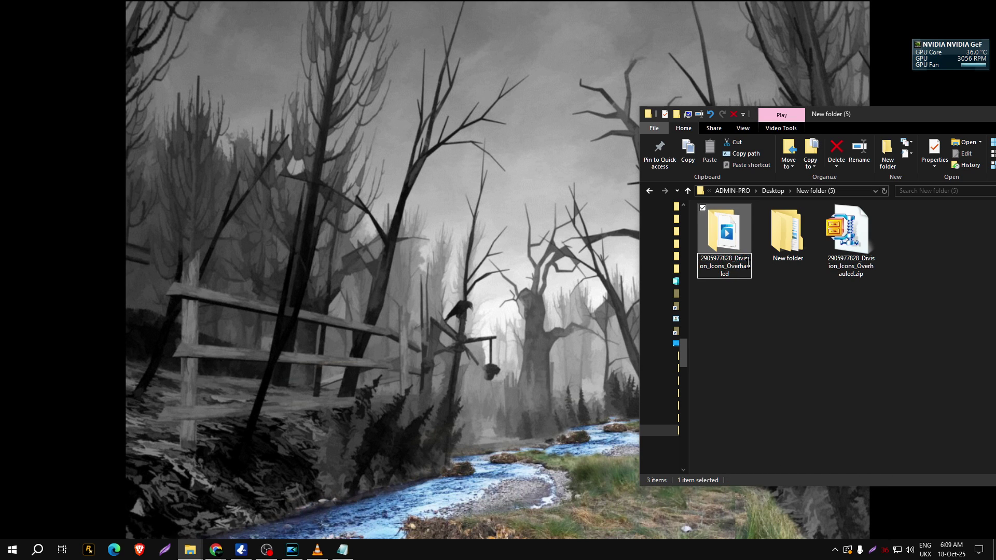
right_click(739, 262)
click(766, 299)
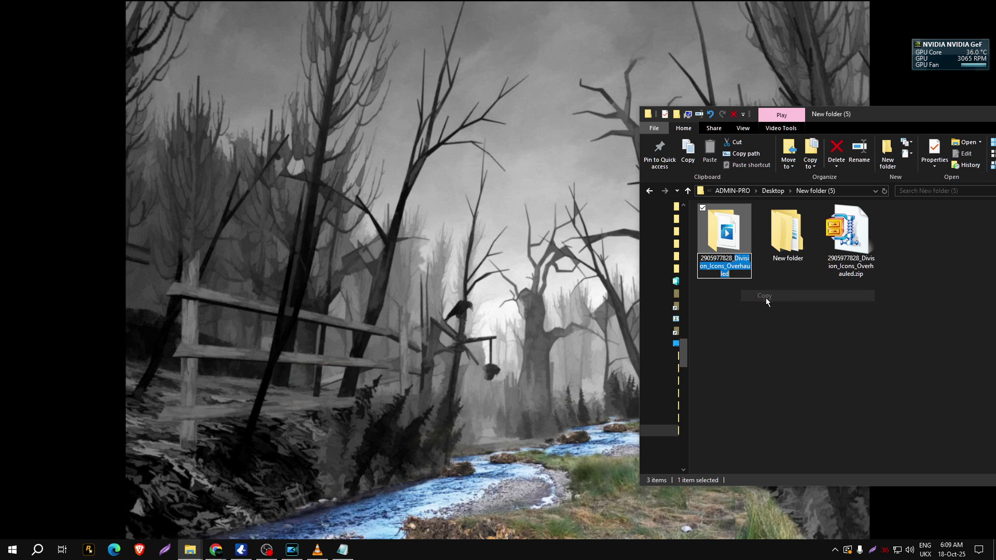
Rename 2905977828.mod inside the folder to Division_Icons_Overhauled.mod
double_click(726, 261)
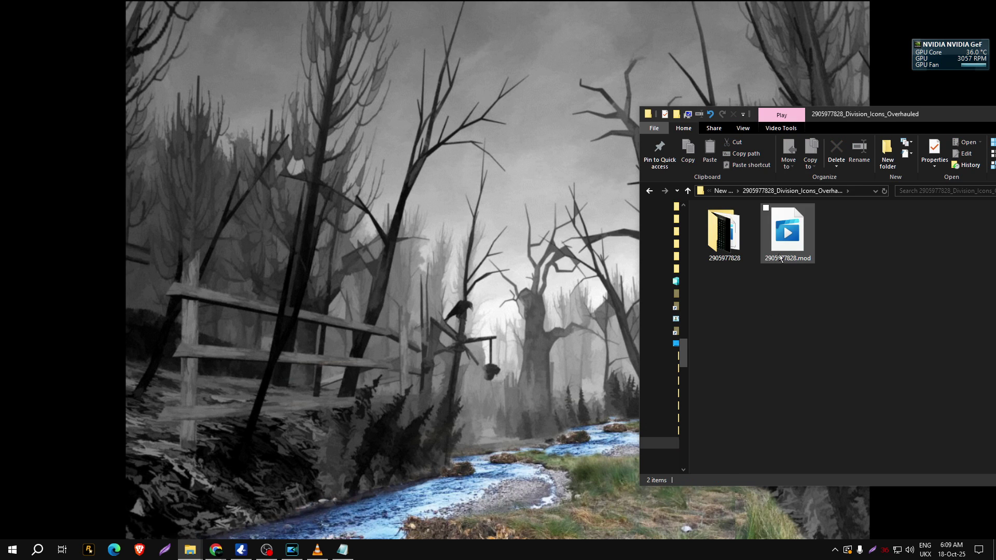
click(780, 259)
right_click(779, 259)
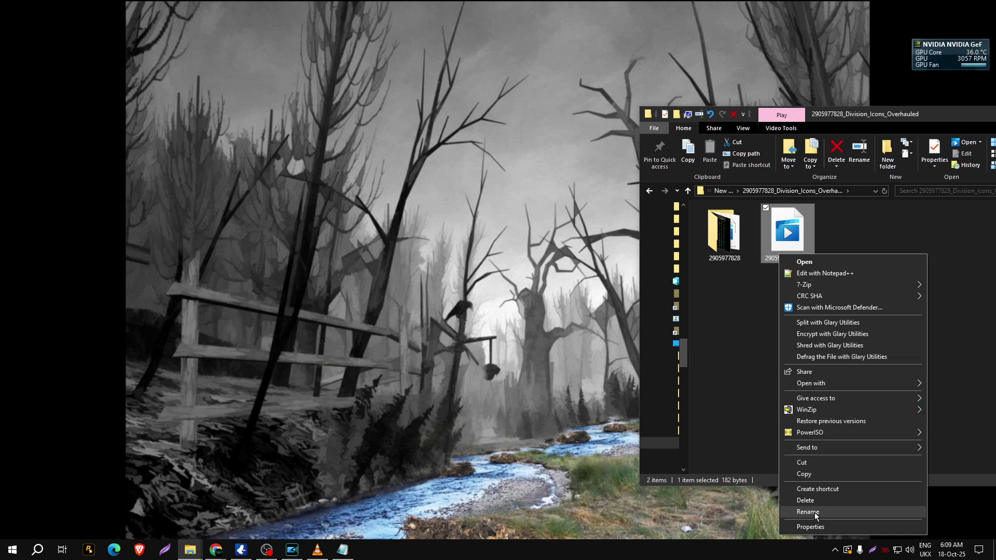
click(813, 513)
right_click(780, 258)
click(817, 305)
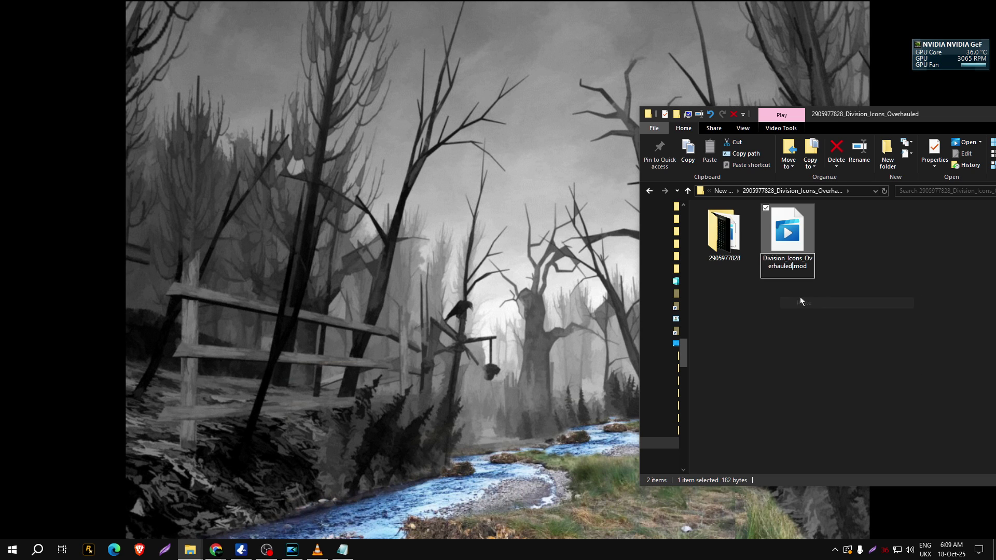
key(Return)
click(786, 323)
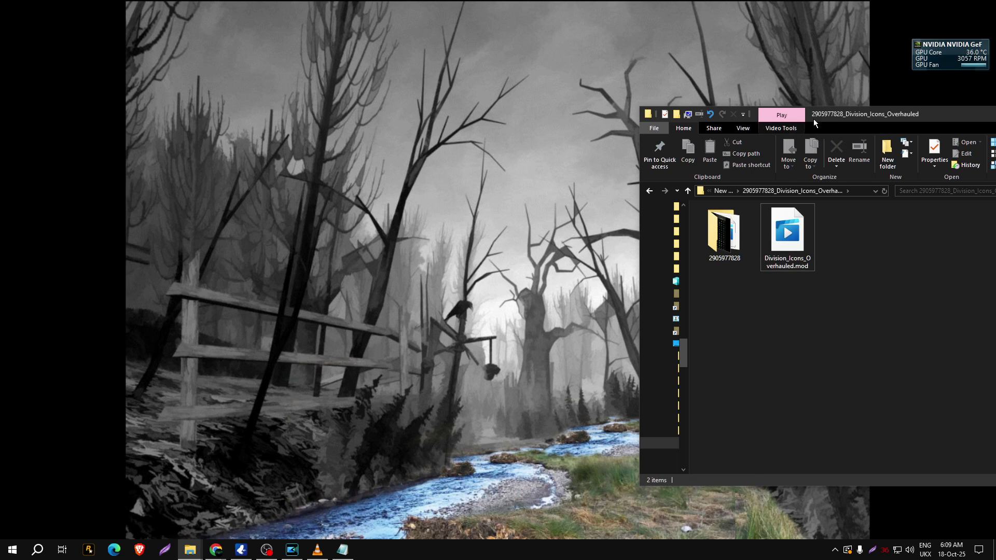
drag(813, 119, 867, 127)
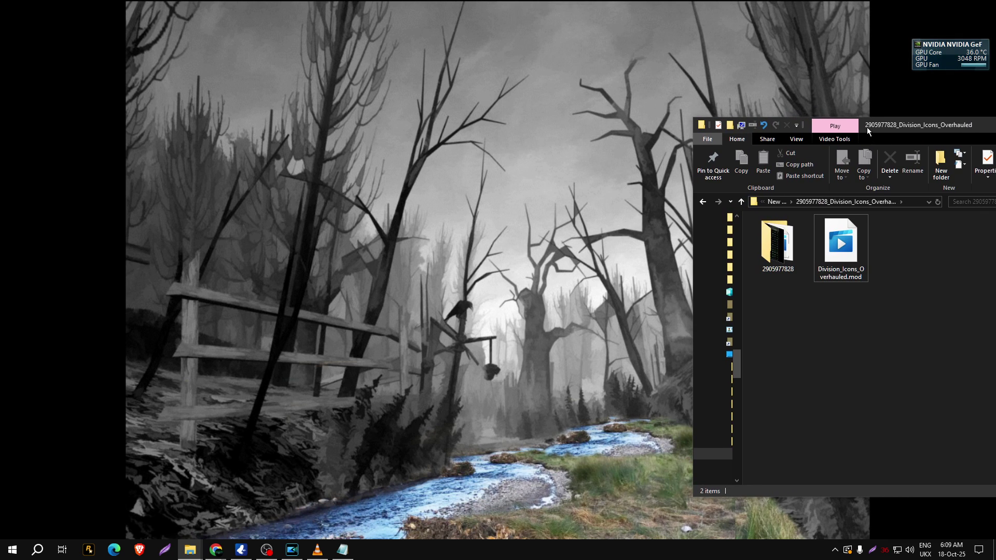
click(191, 553)
click(226, 511)
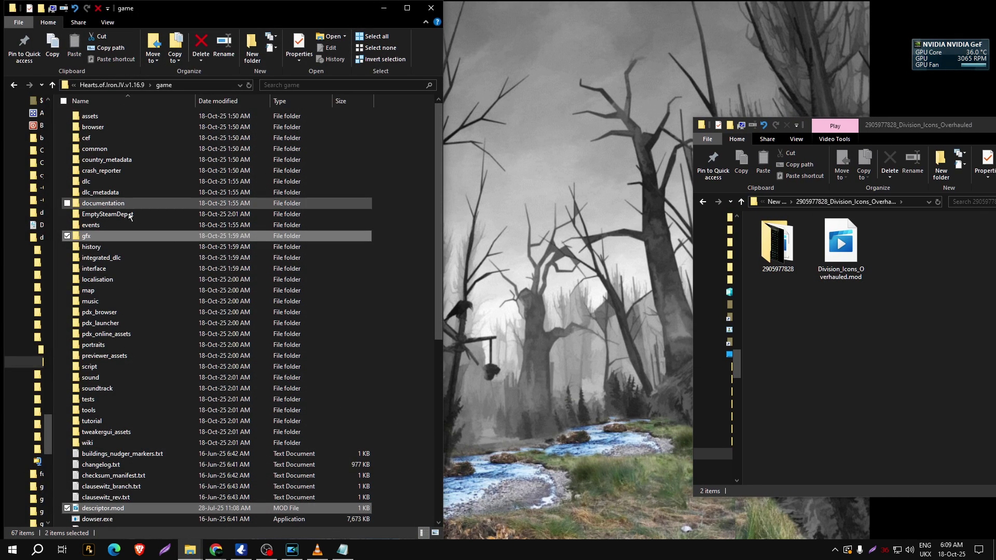
click(778, 247)
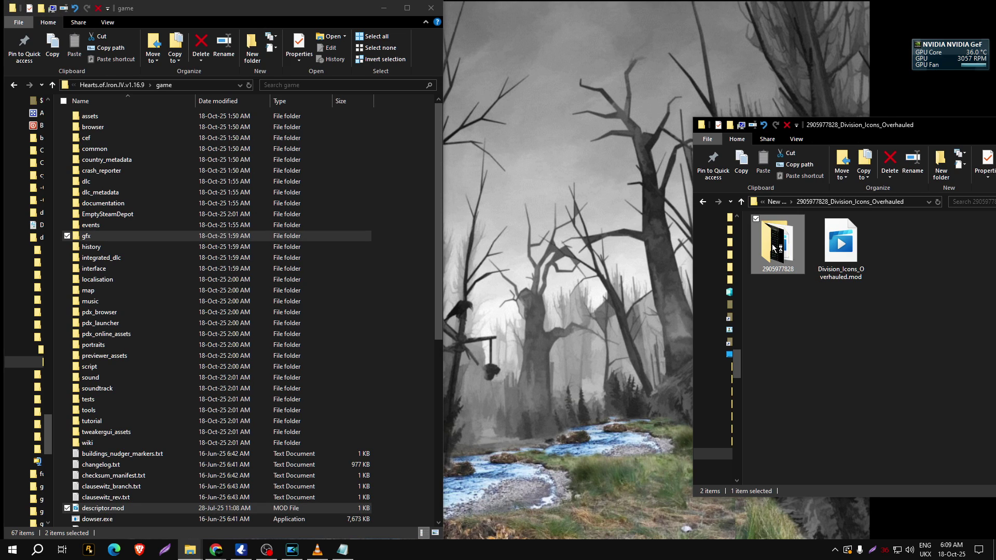
double_click(778, 247)
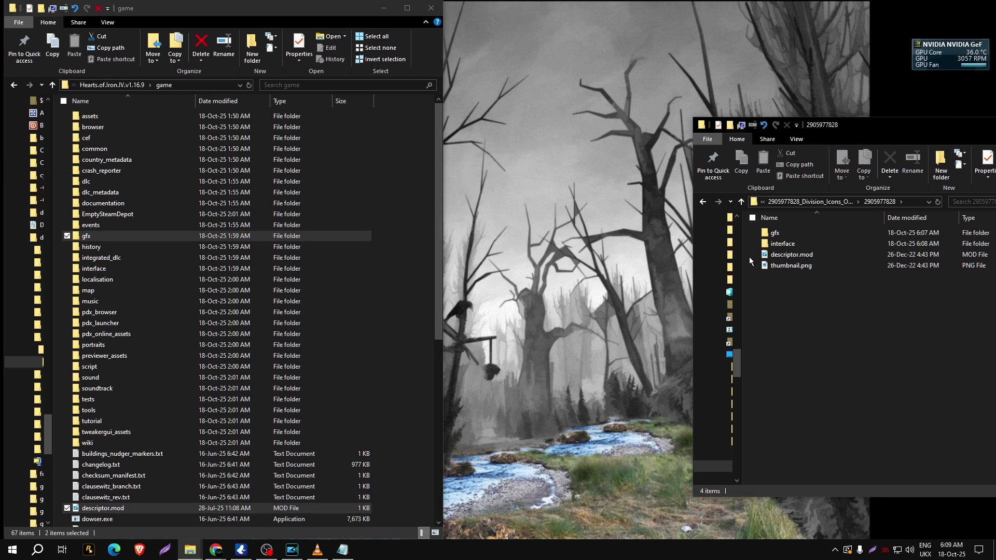
mouse_move(753, 260)
mouse_down()
mouse_move(776, 237)
mouse_move(58, 484)
mouse_up()
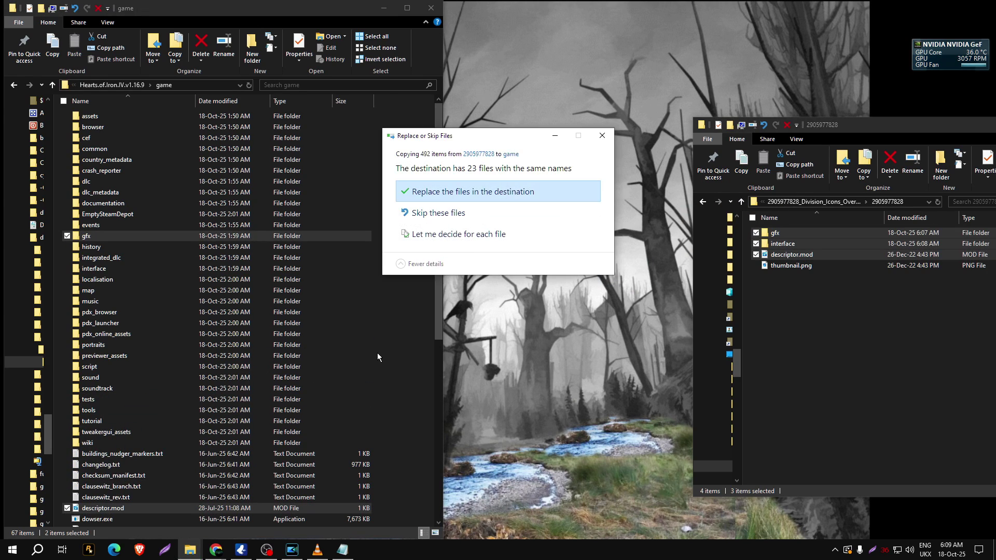
click(453, 197)
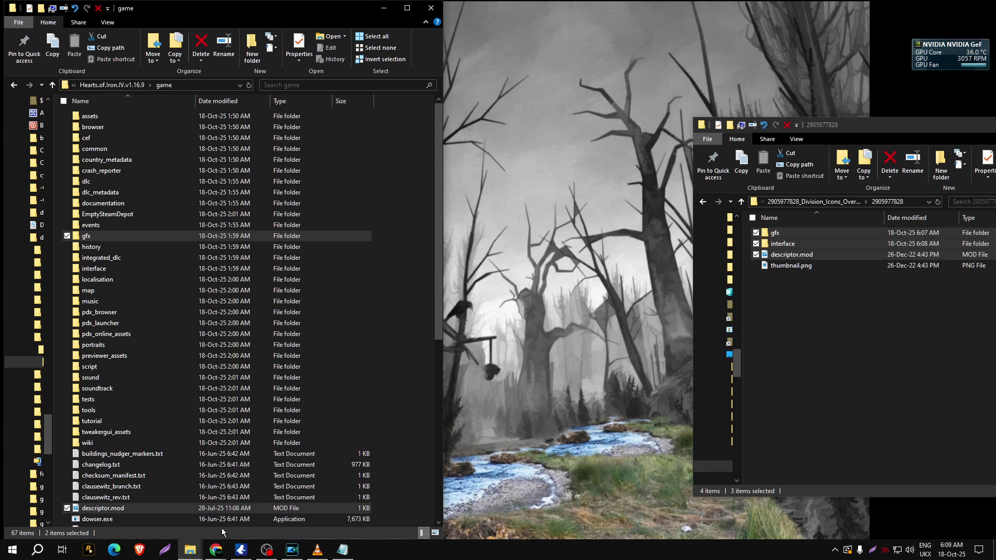
Copy Division_Icons_Overhauled.mod into the game's mods folder
mouse_move(191, 551)
click(292, 499)
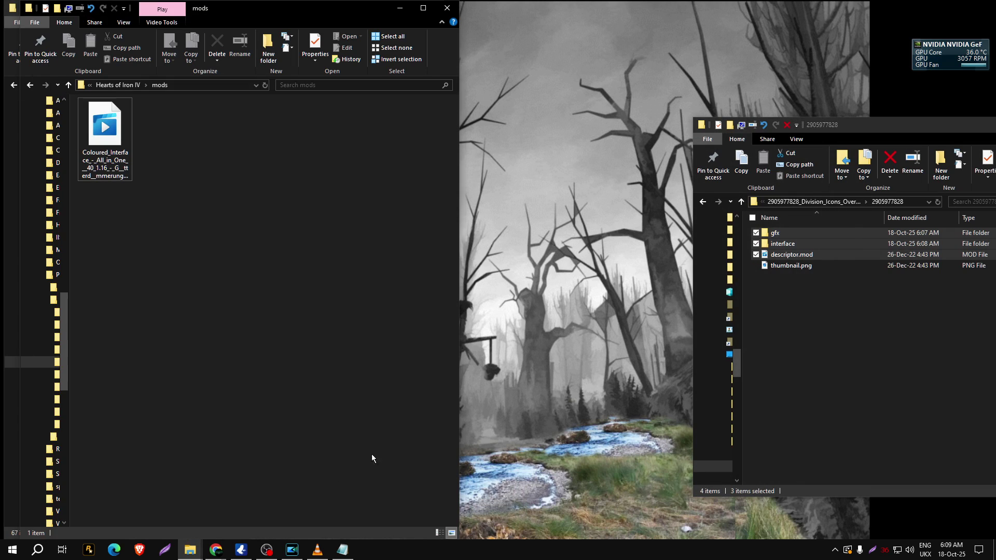
click(823, 345)
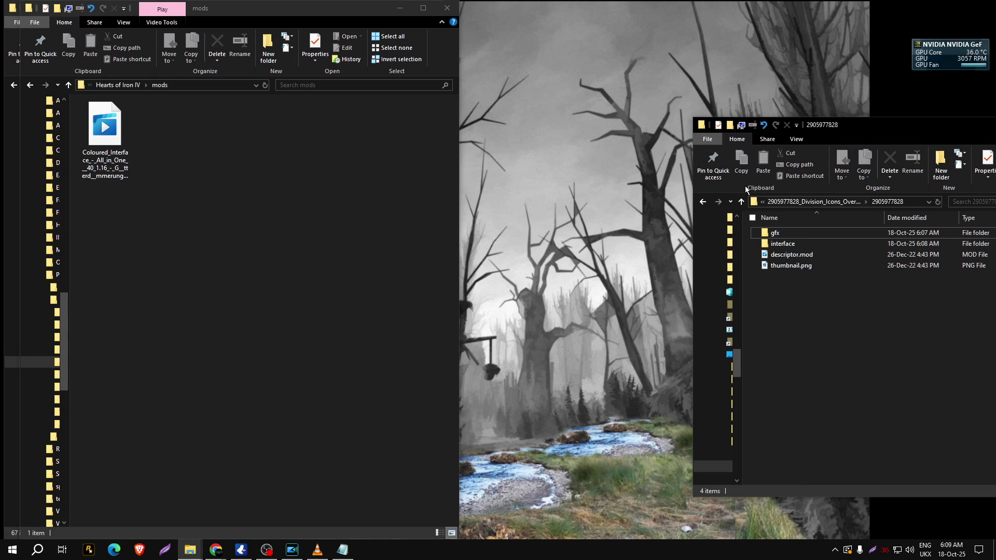
click(702, 204)
click(832, 265)
drag(832, 265, 291, 243)
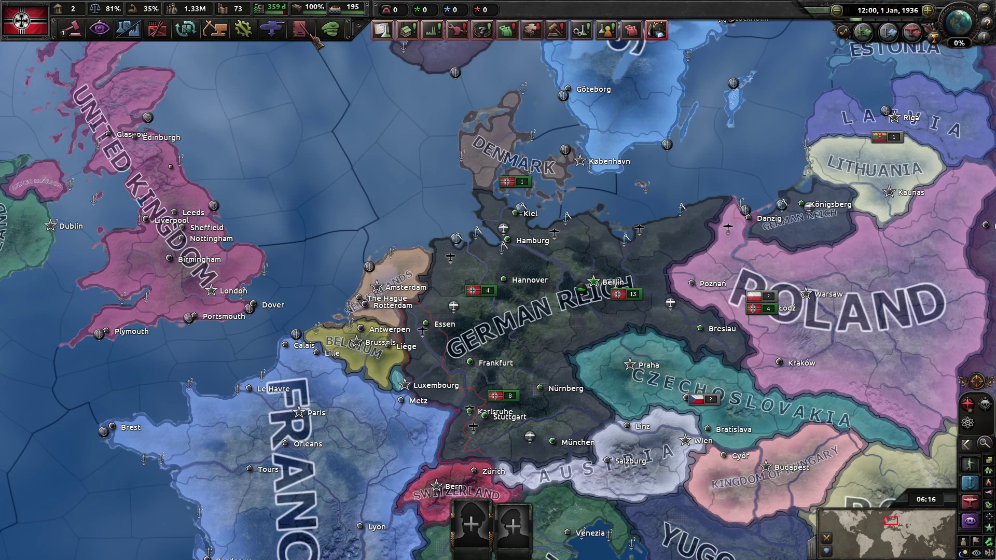
View the template symbol grid in the Division Designer, then Alt+Tab out to the desktop
click(281, 35)
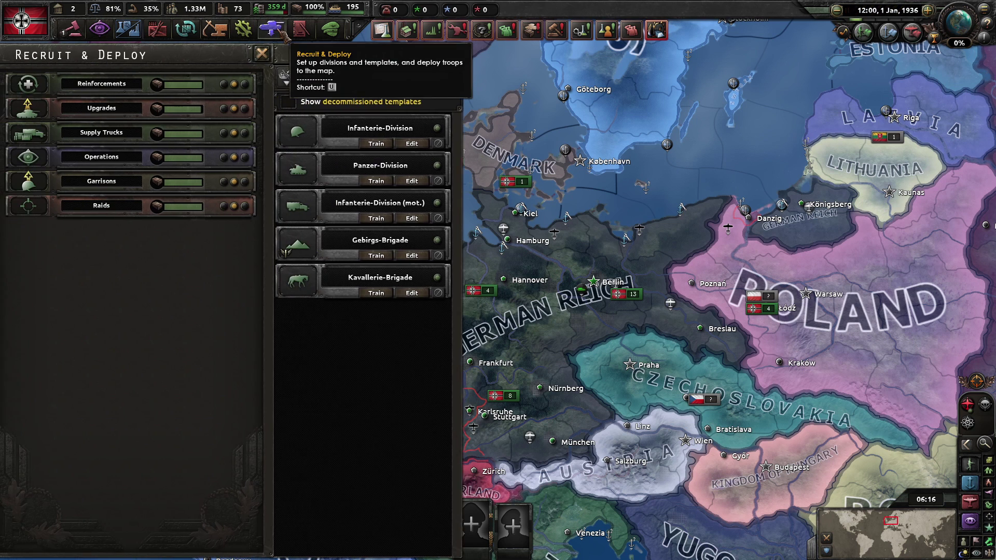
click(420, 78)
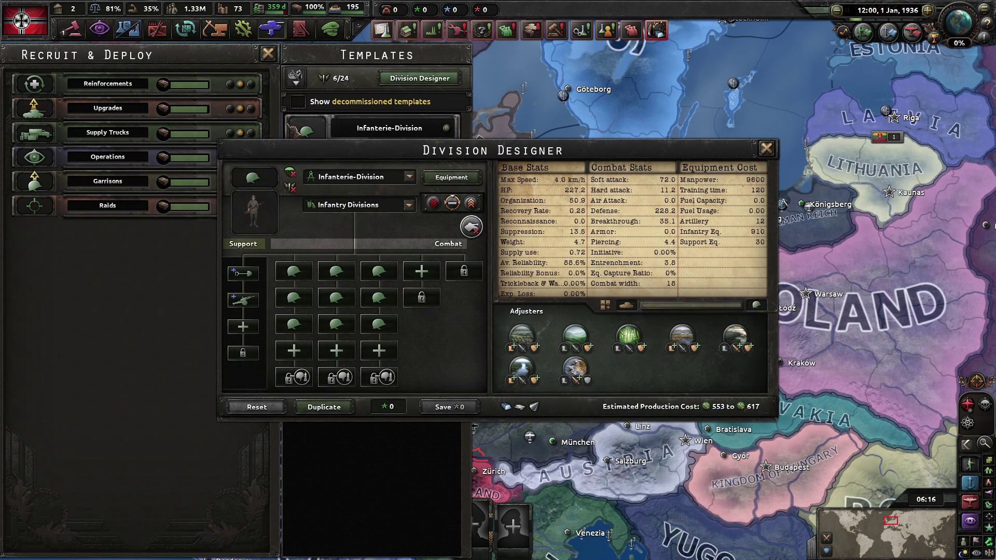
click(253, 178)
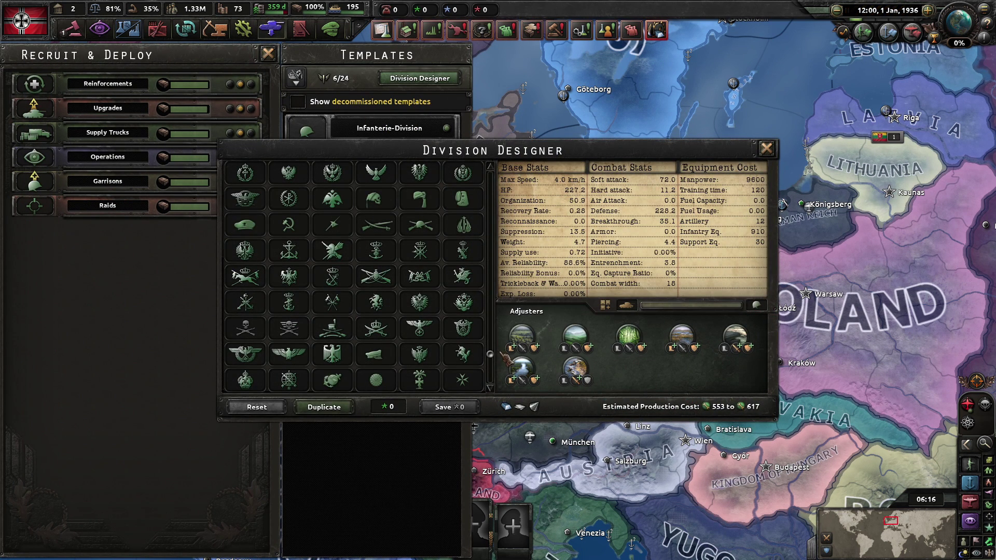
drag(492, 356, 492, 180)
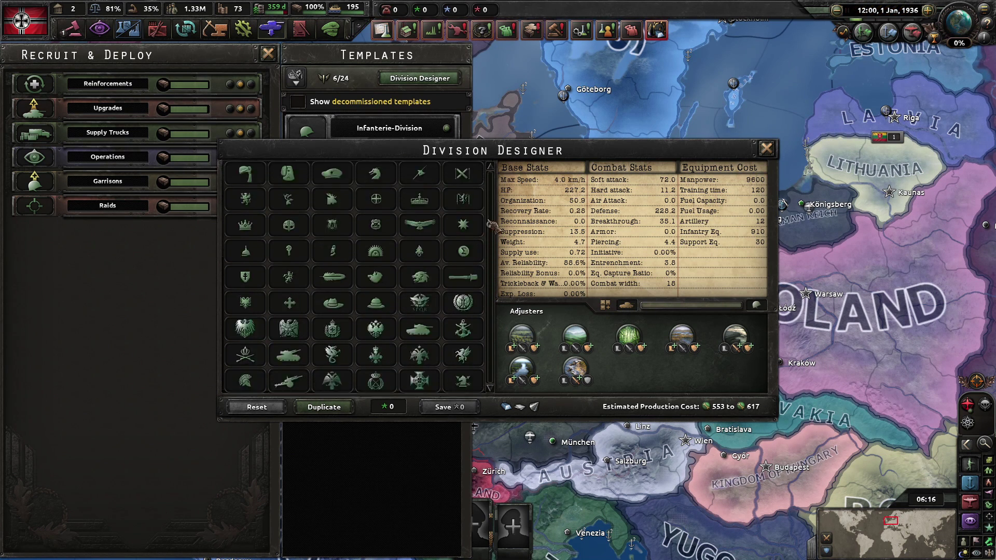
key(alt+Tab)
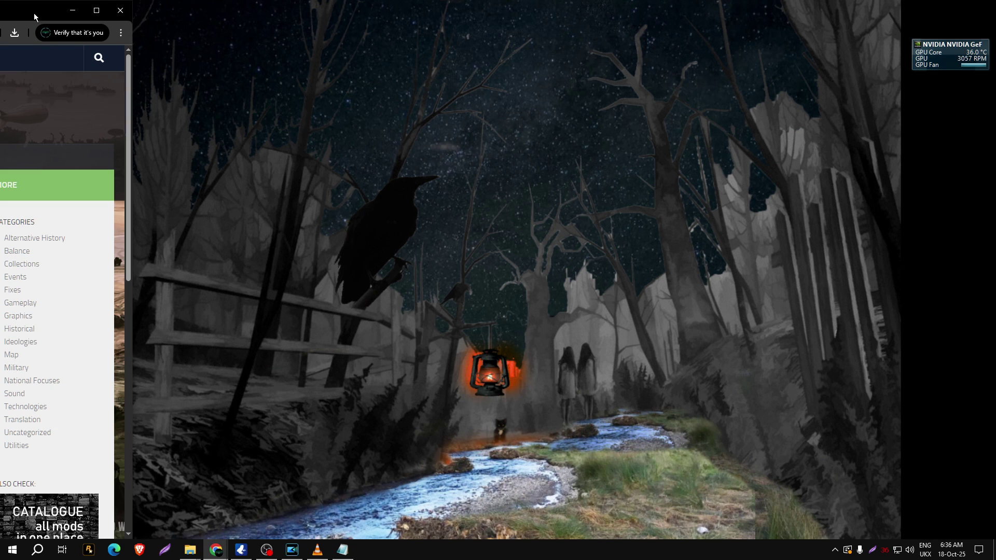
Download the 560 KB Colored Division Icons 1.14.5 zip into New folder (5) and reveal it
drag(35, 16, 511, 22)
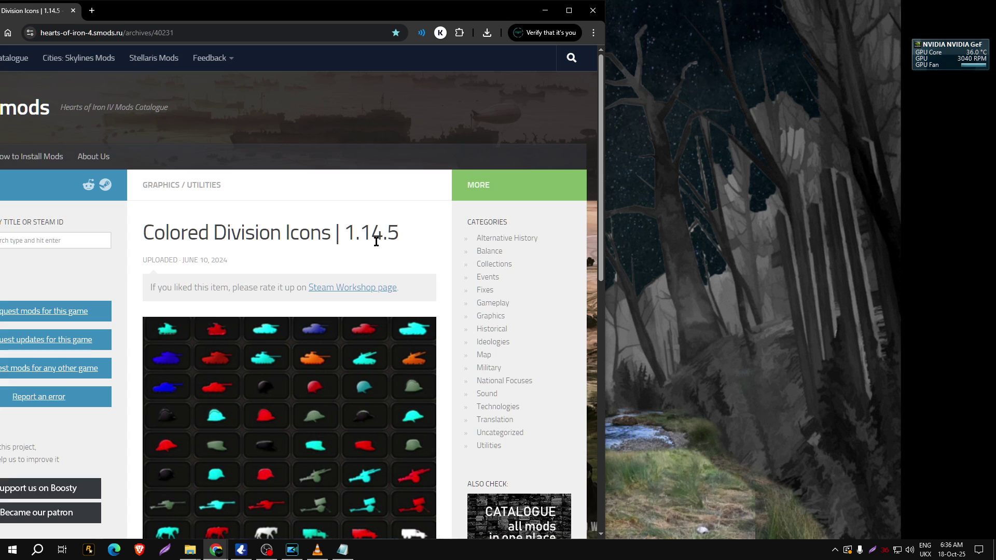
scroll(376, 241, down, 2)
scroll(377, 249, down, 1)
scroll(376, 249, down, 2)
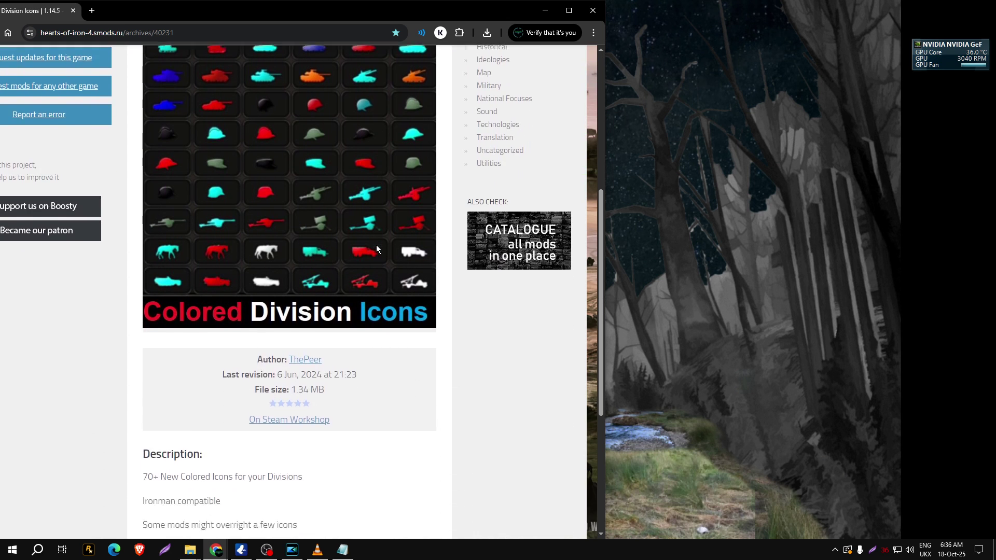
scroll(376, 247, down, 2)
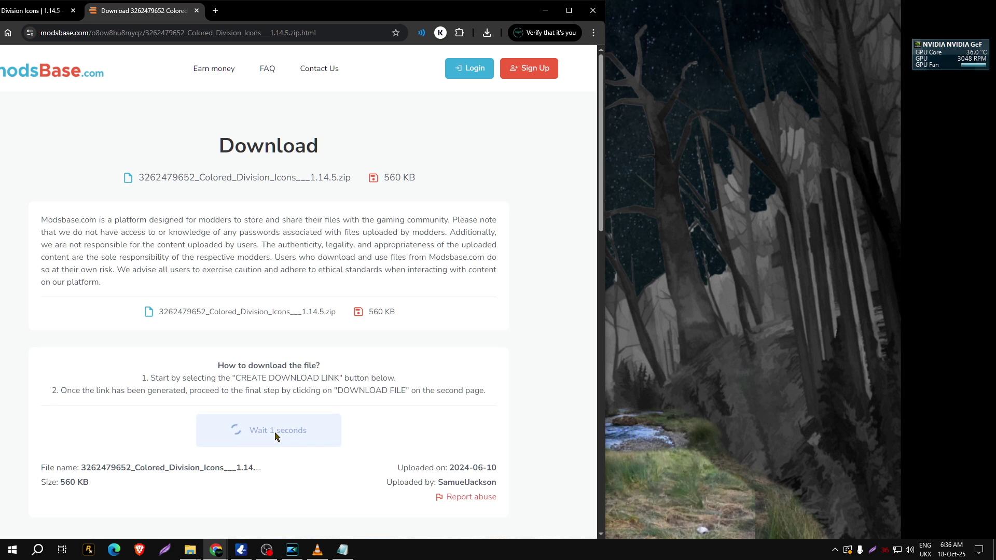
click(274, 434)
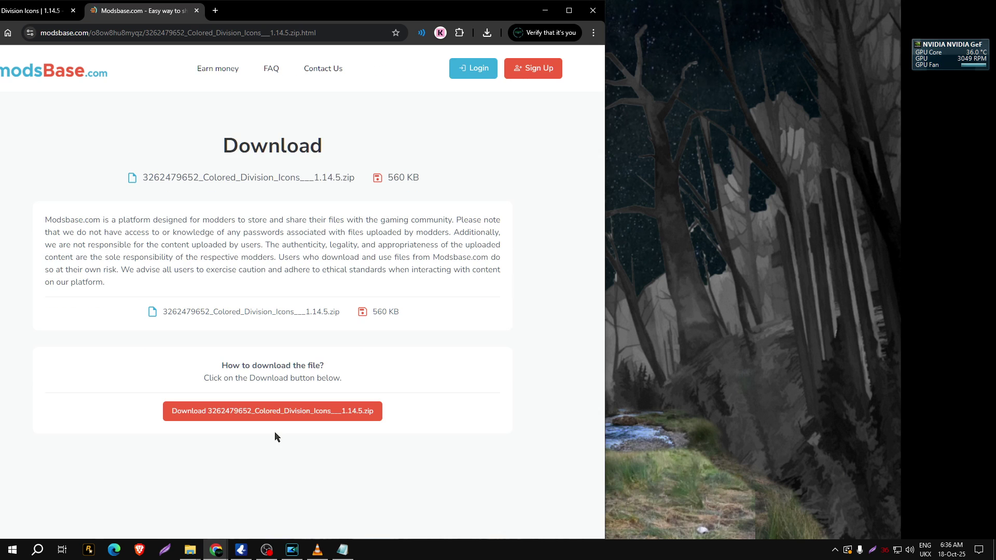
click(274, 413)
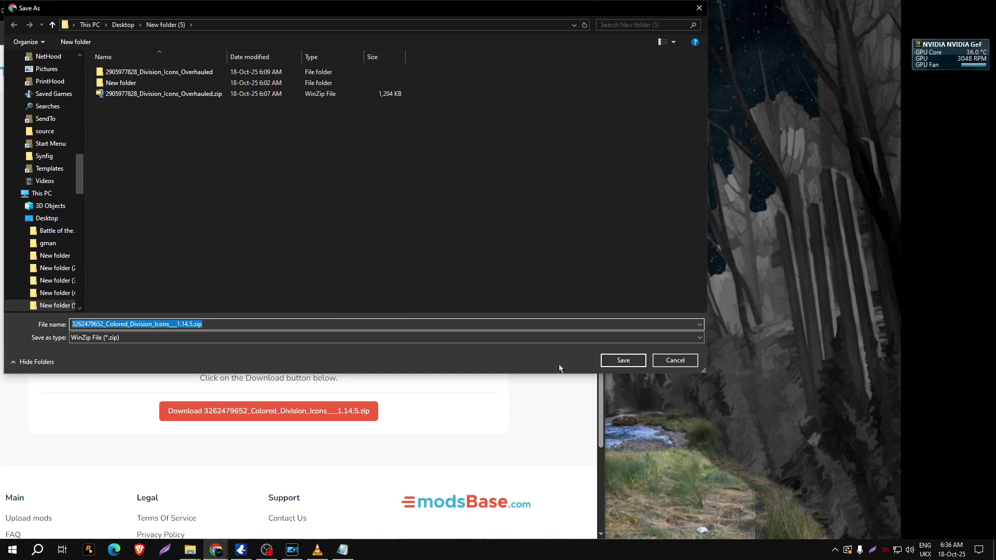
click(611, 362)
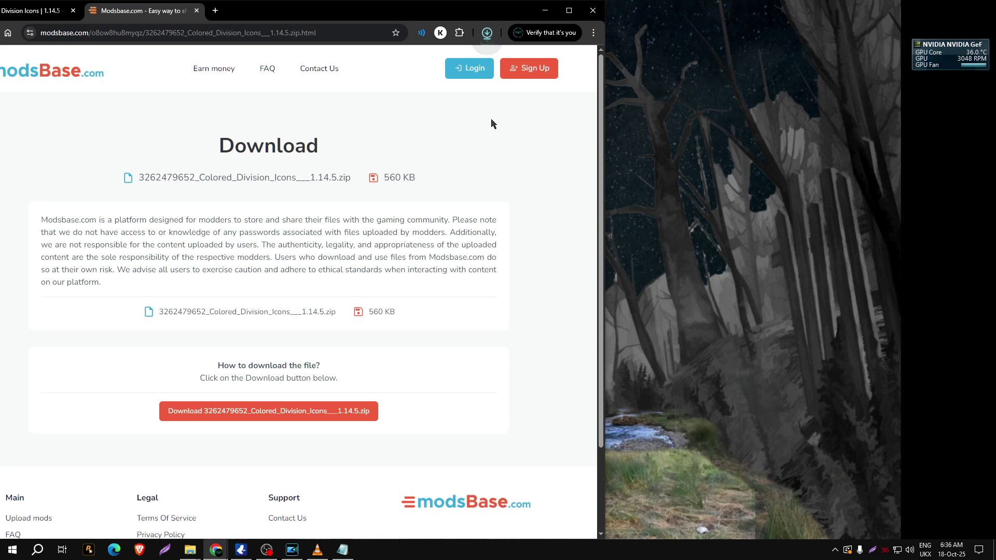
click(459, 57)
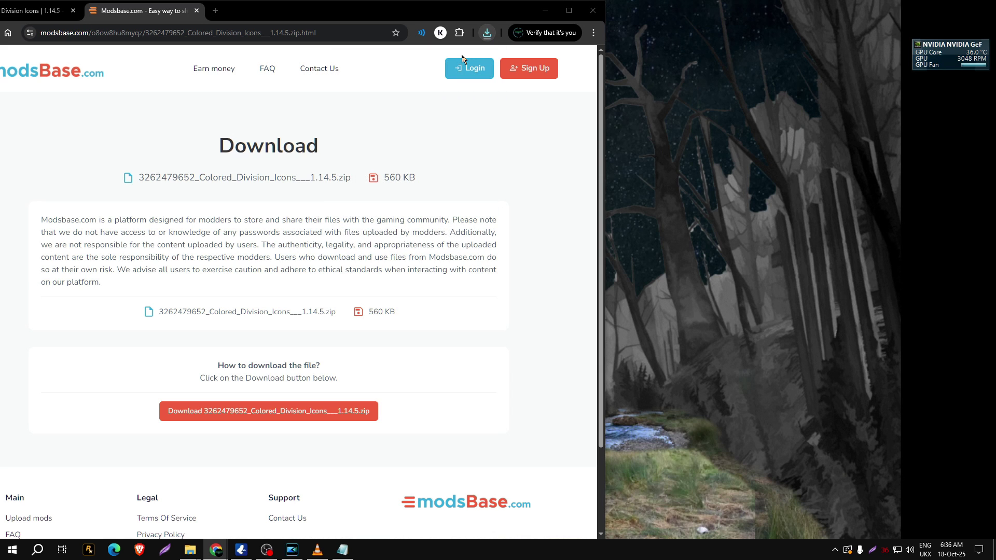
Delete the old Division Icons Overhauled zip and move its extracted folder into New folder
click(546, 11)
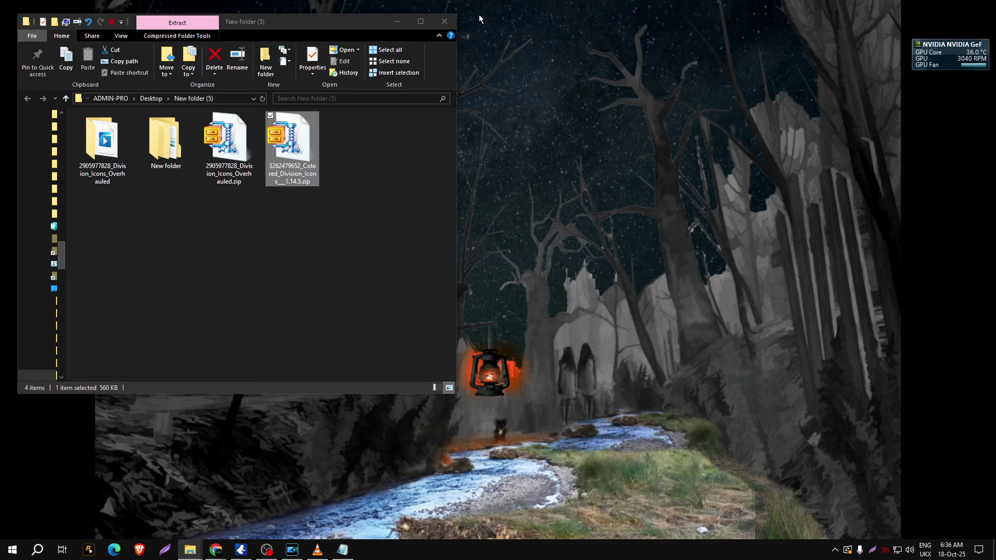
drag(348, 22, 881, 88)
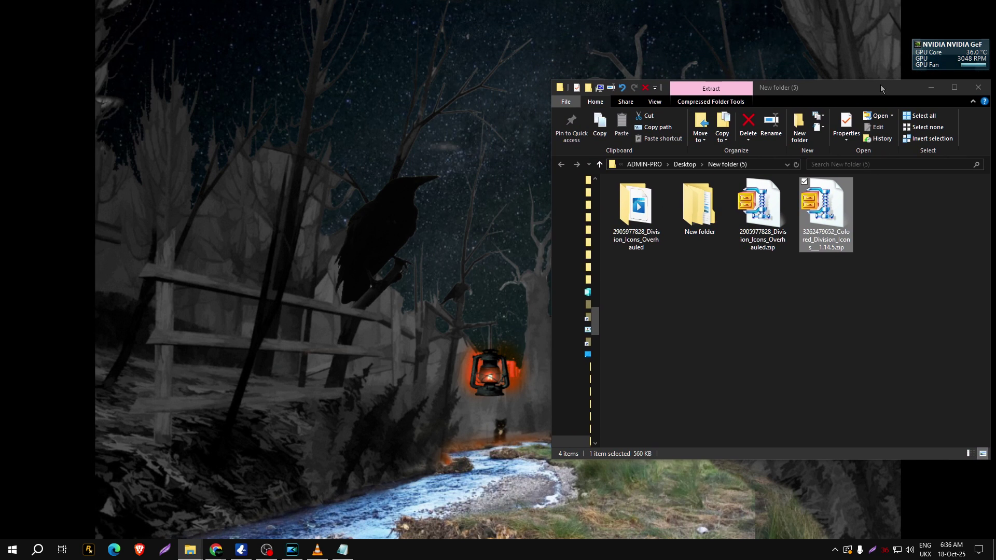
click(757, 222)
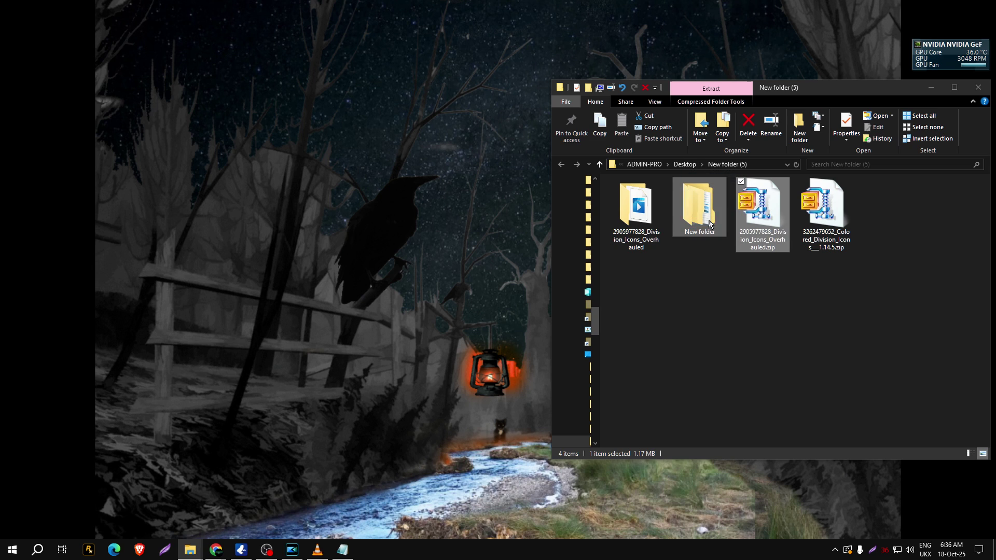
key(Delete)
drag(635, 206, 696, 222)
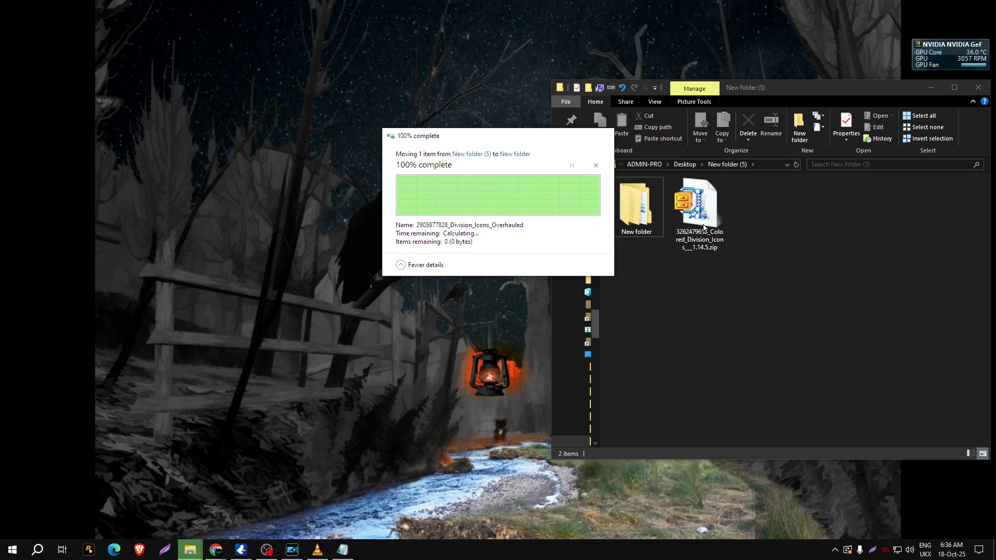
Extract the Colored Division Icons zip with WinZip 1-Click Unzip into a folder beside it
click(704, 228)
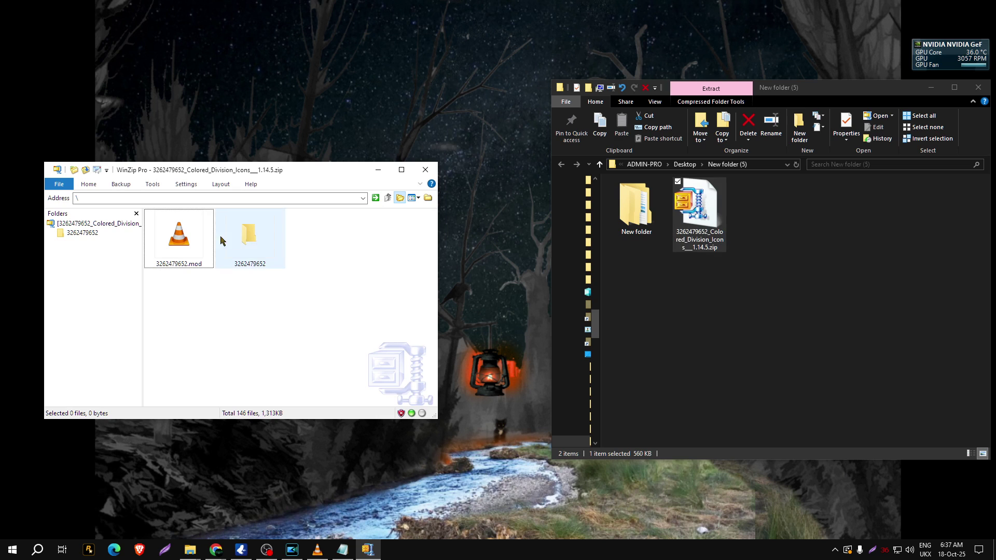
click(97, 184)
click(212, 204)
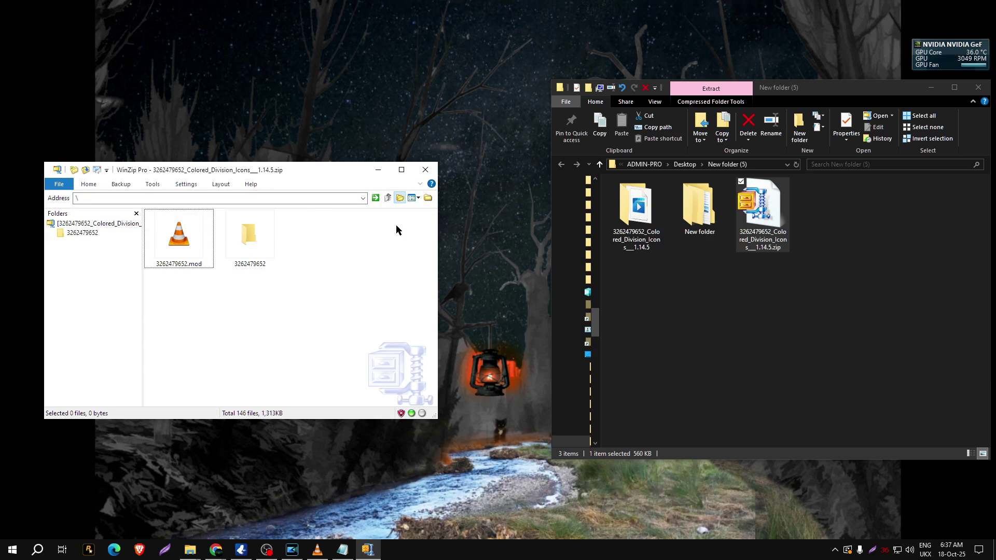
click(431, 172)
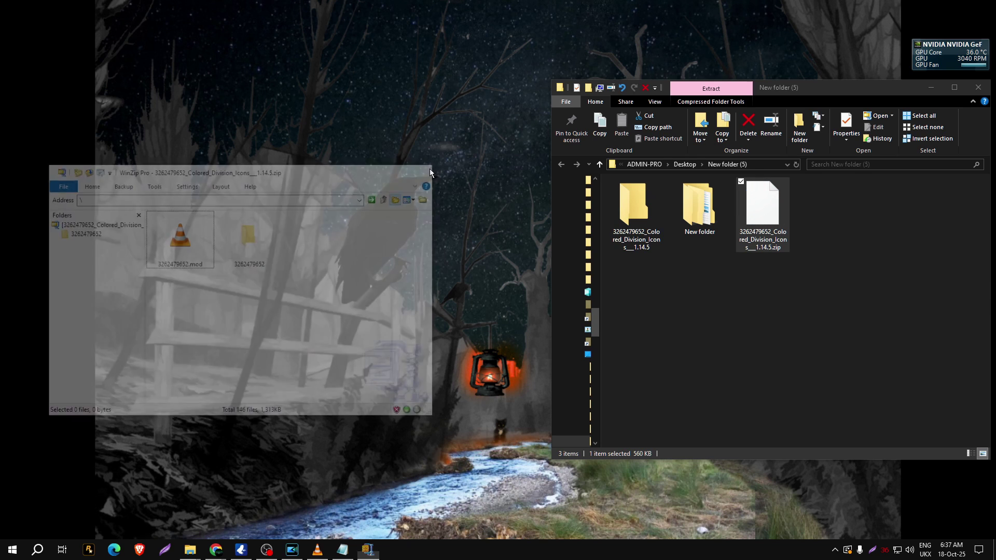
click(676, 289)
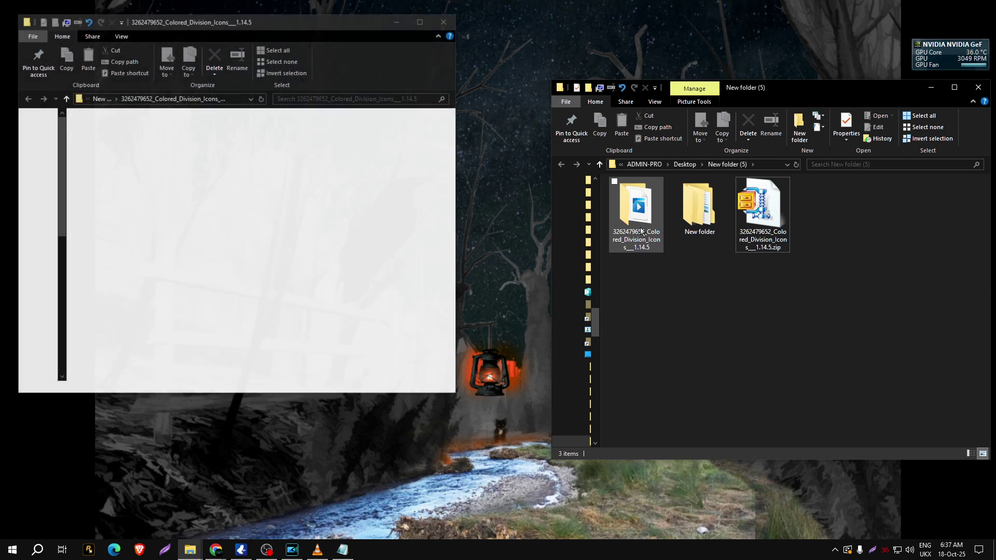
click(450, 28)
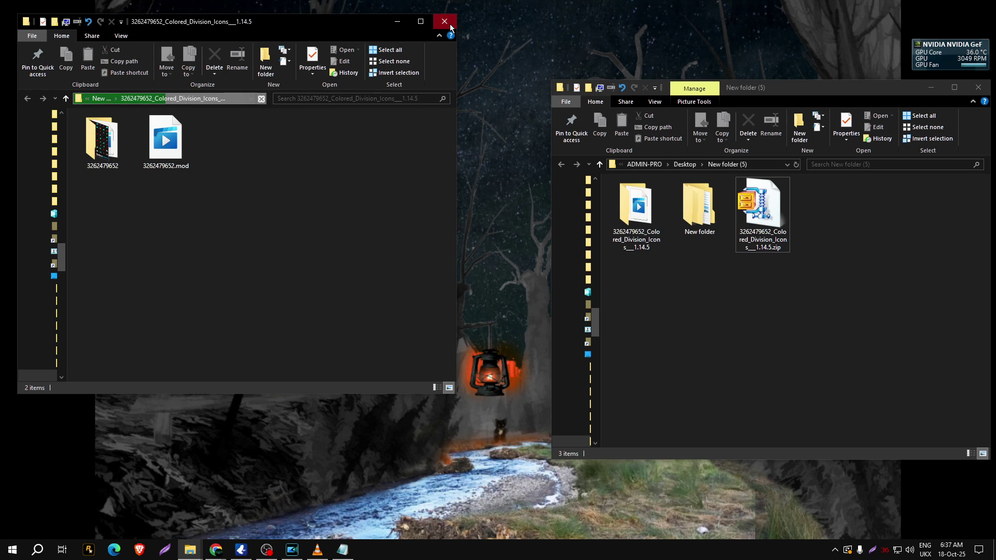
Copy the name of the extracted Colored Division Icons folder
click(637, 201)
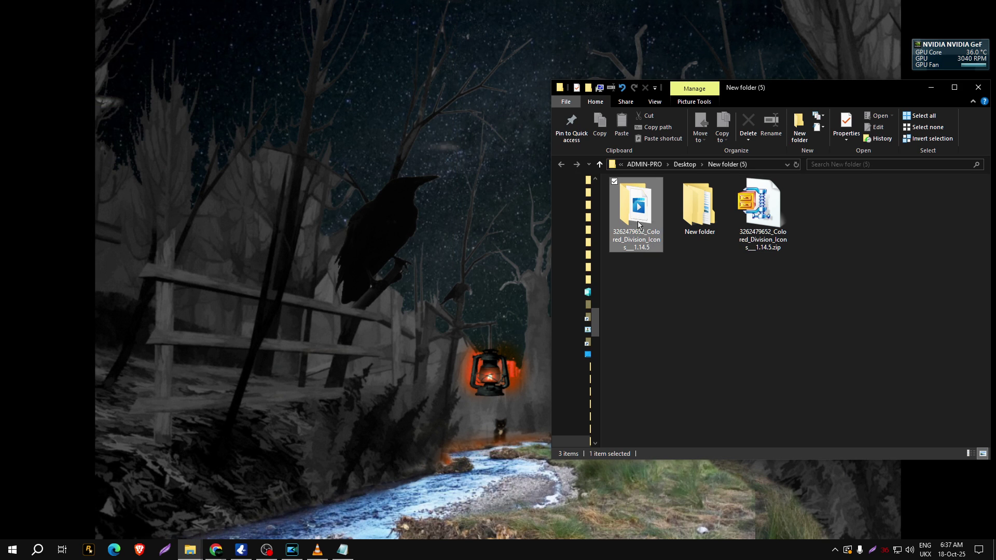
right_click(636, 200)
click(666, 516)
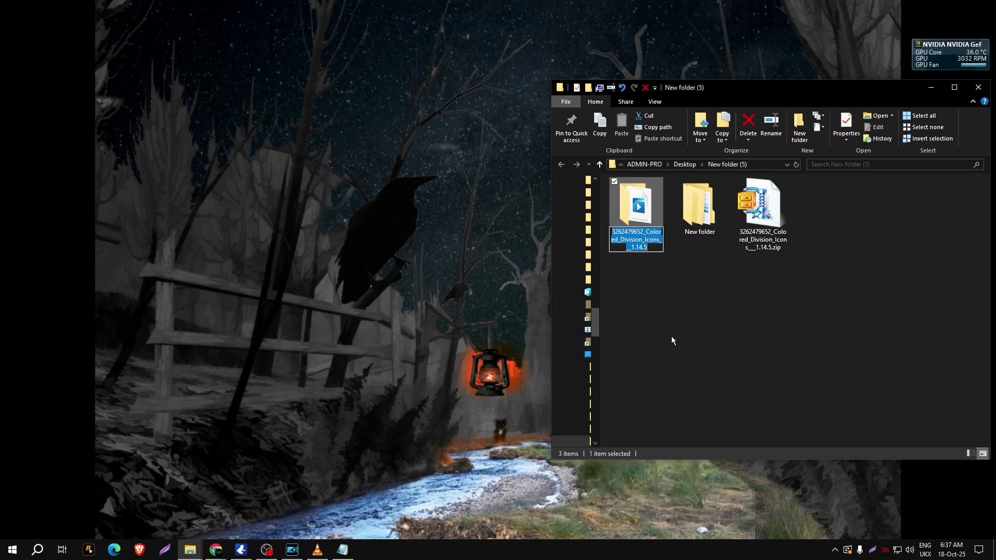
right_click(644, 242)
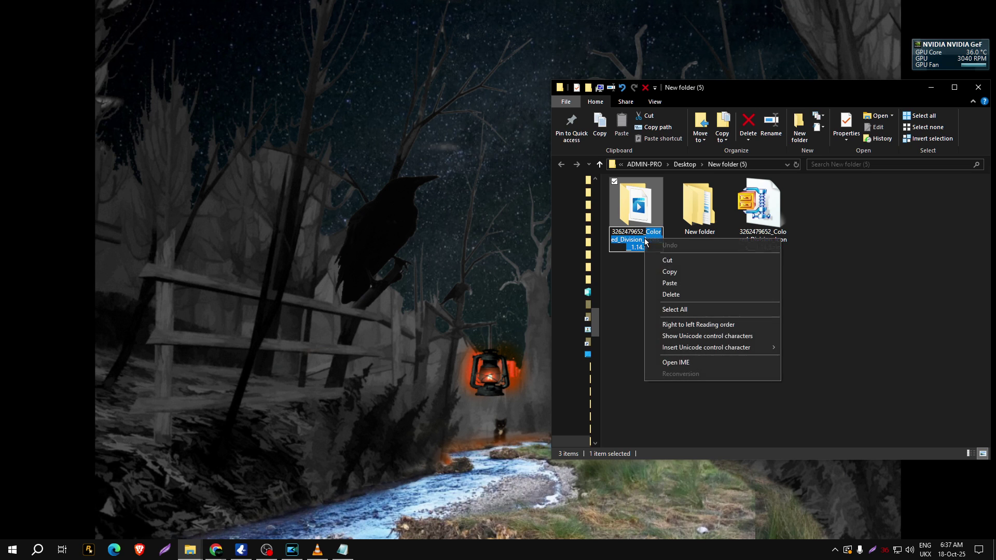
click(676, 272)
click(628, 222)
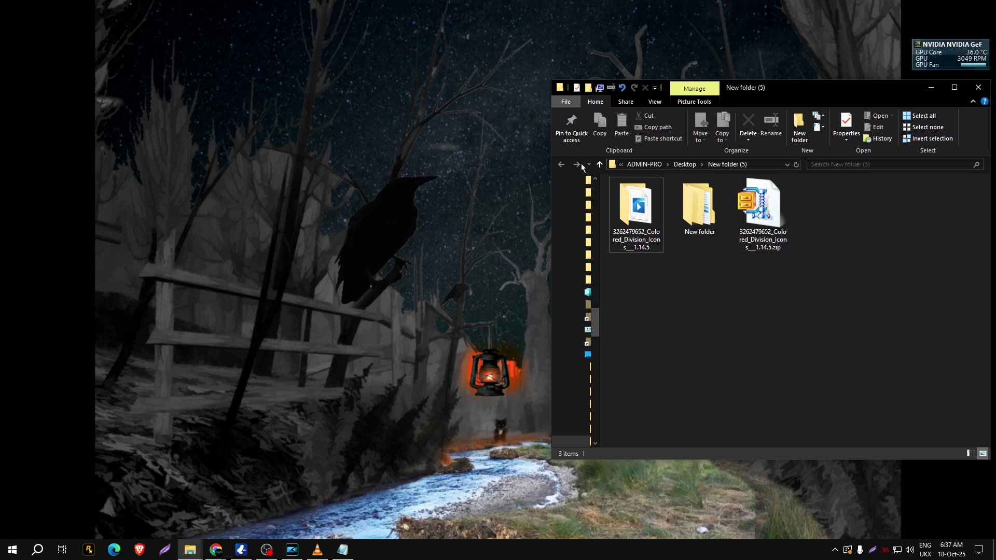
Rename 3262479652.mod inside the folder to Colored_Division_Icons__1.14.5.mod
double_click(628, 221)
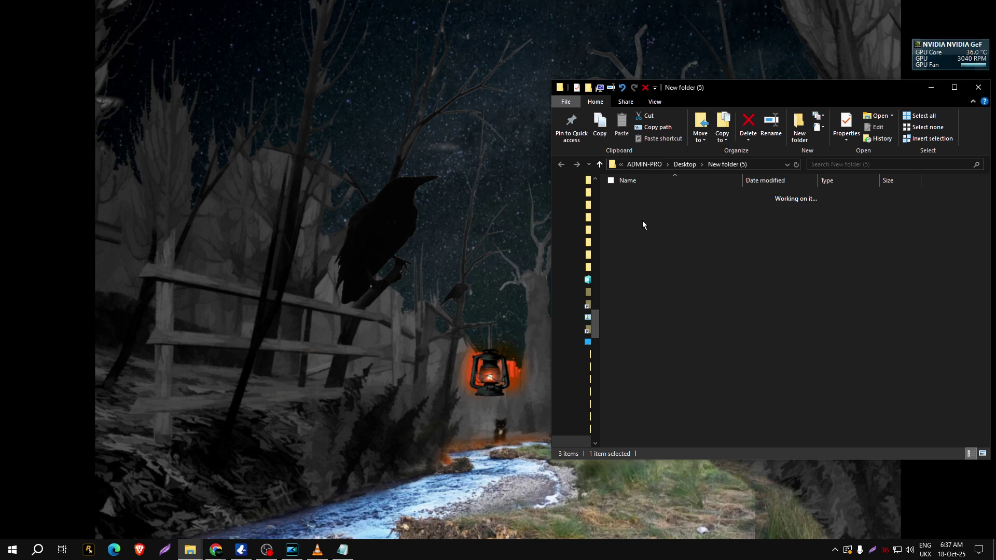
click(690, 223)
right_click(690, 223)
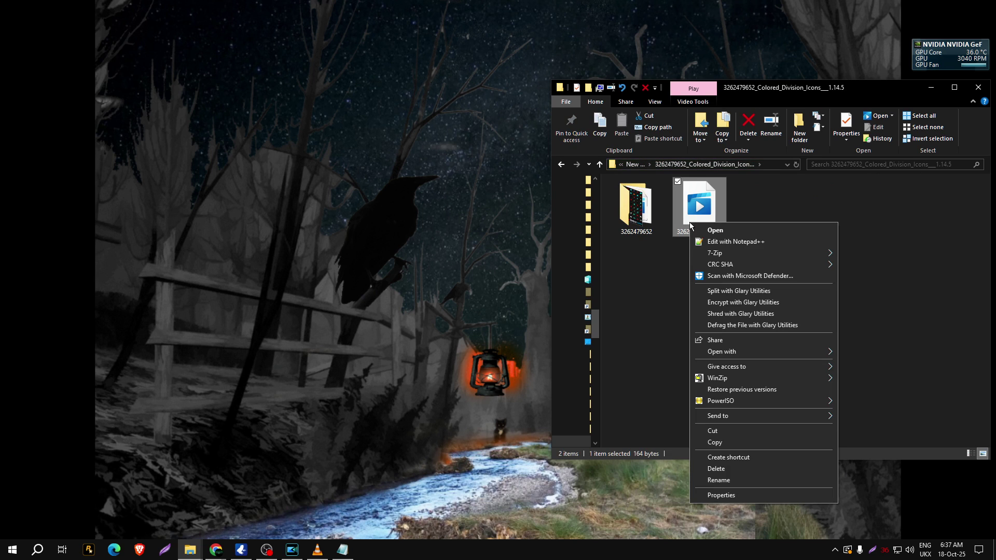
click(747, 473)
right_click(699, 232)
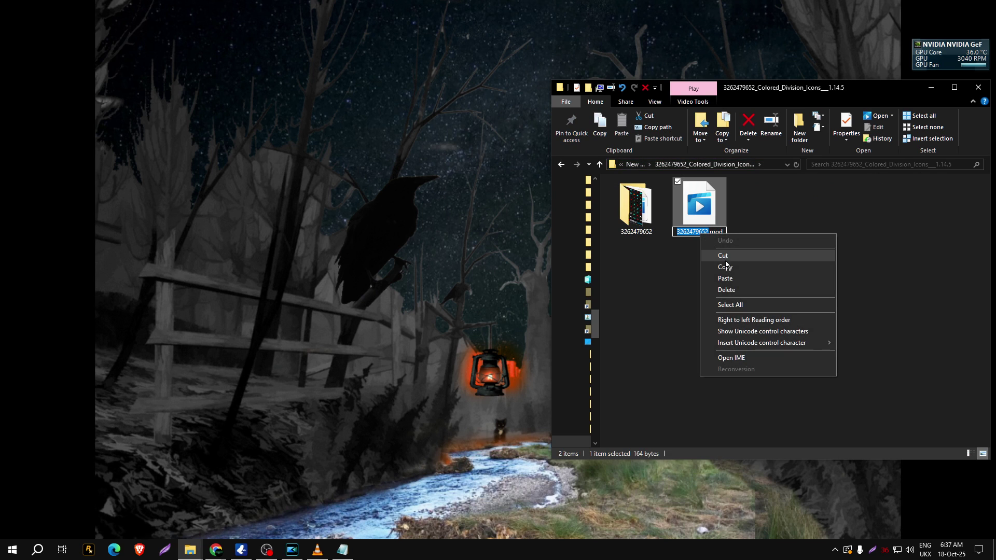
click(730, 277)
click(732, 308)
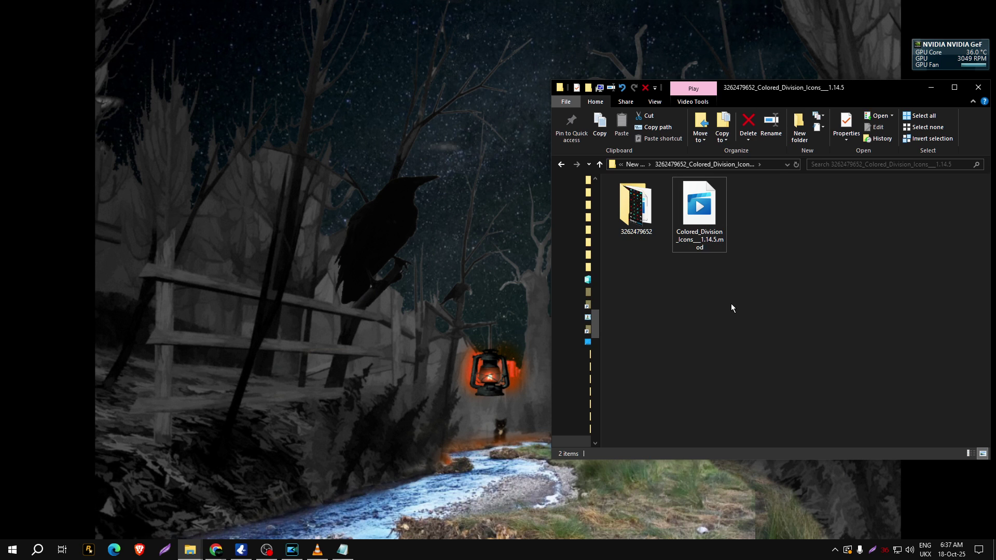
mouse_move(190, 549)
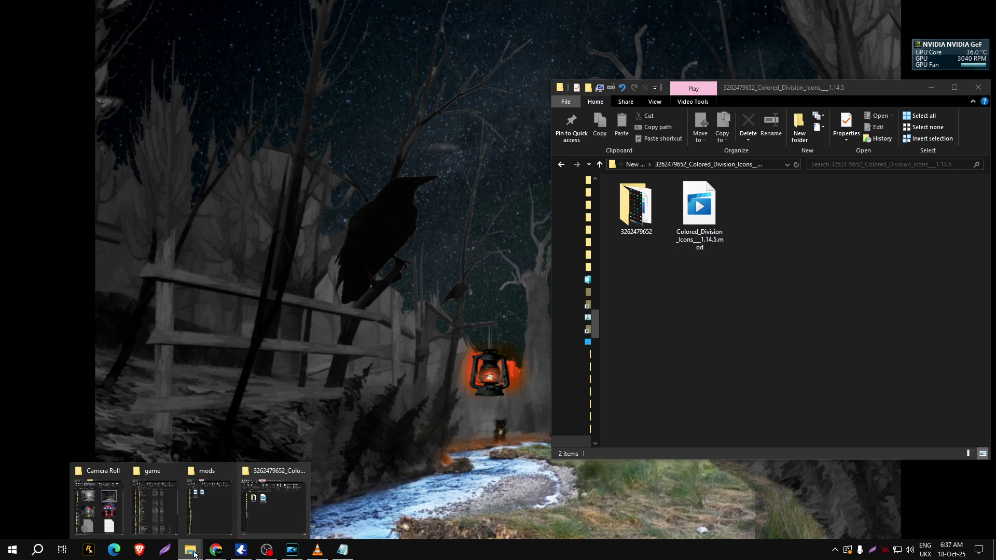
click(155, 498)
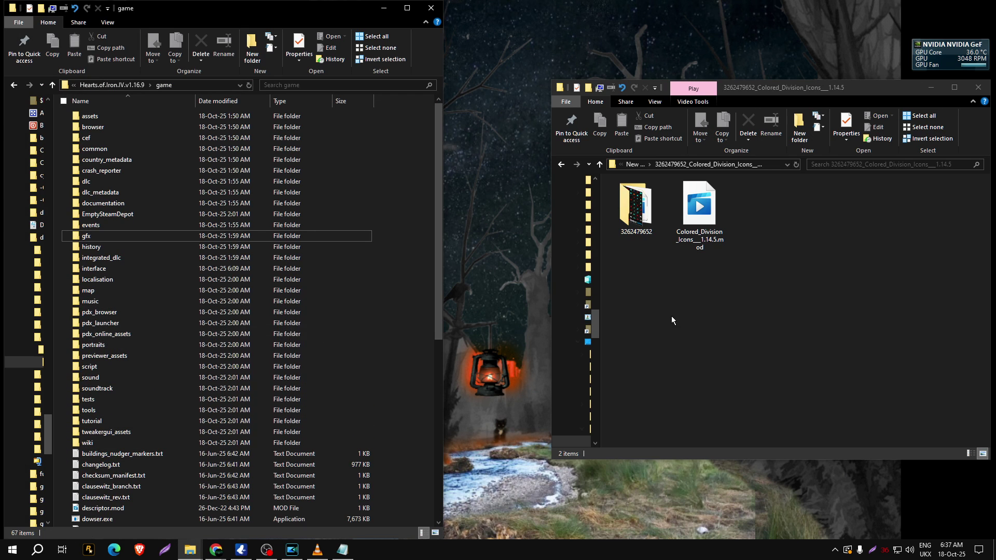
click(637, 221)
double_click(637, 222)
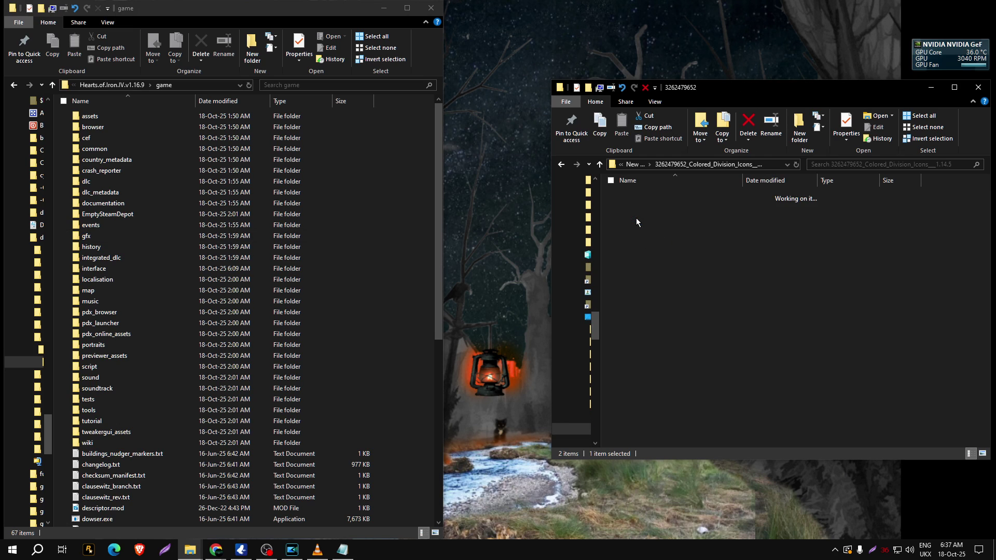
click(622, 217)
mouse_move(622, 217)
mouse_down()
mouse_move(631, 200)
mouse_move(62, 487)
mouse_up()
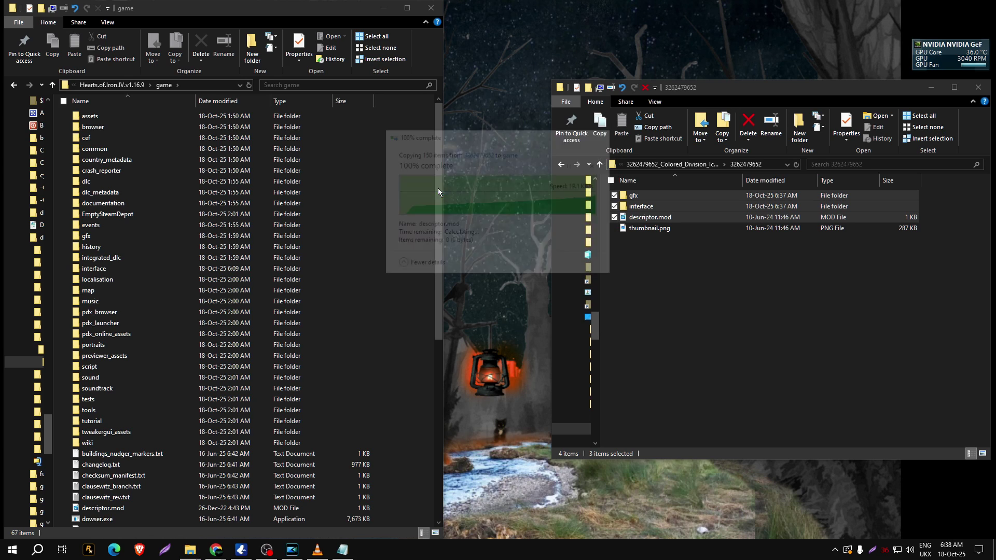
click(560, 165)
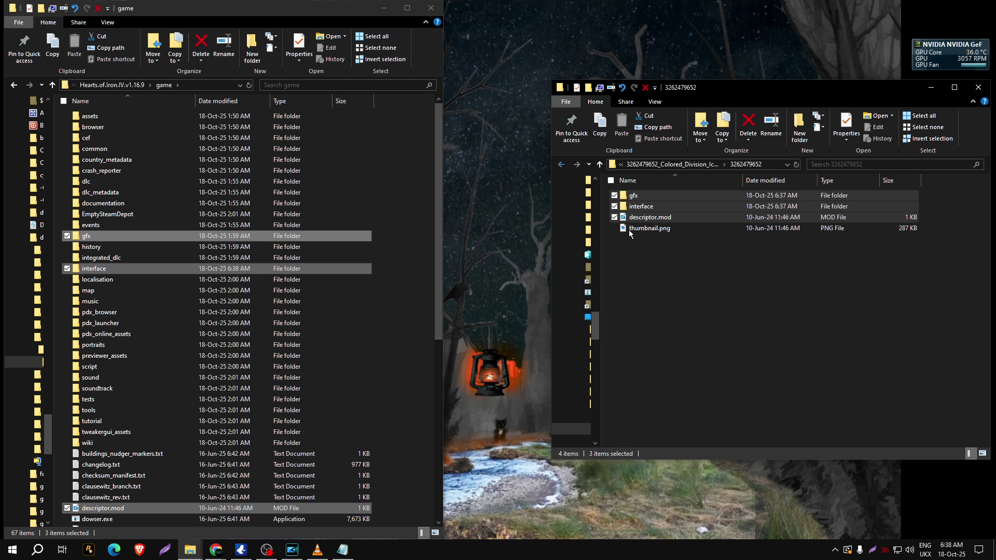
key(BackSpace)
click(674, 274)
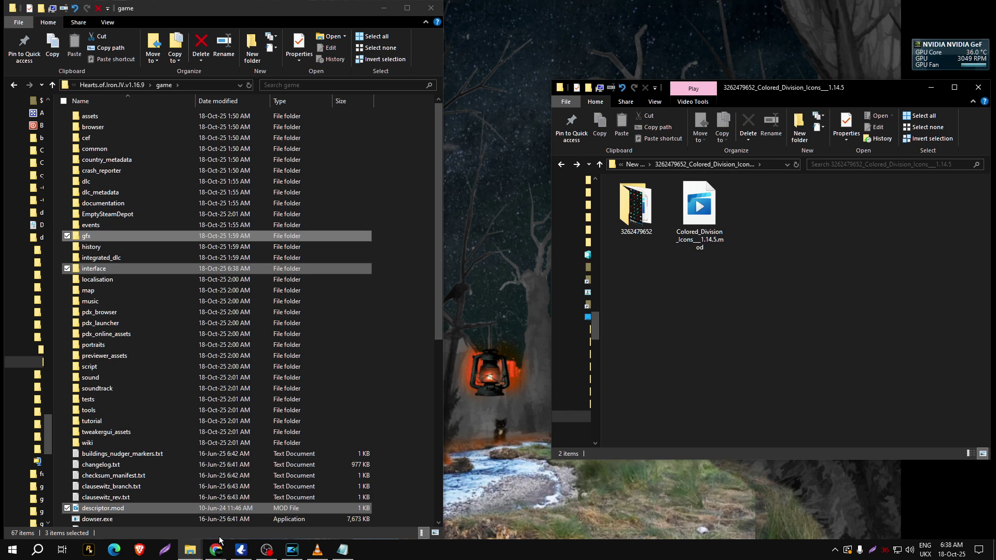
Copy Colored_Division_Icons__1.14.5.mod into the Documents\Hearts of Iron IV\mods folder
click(190, 549)
click(209, 506)
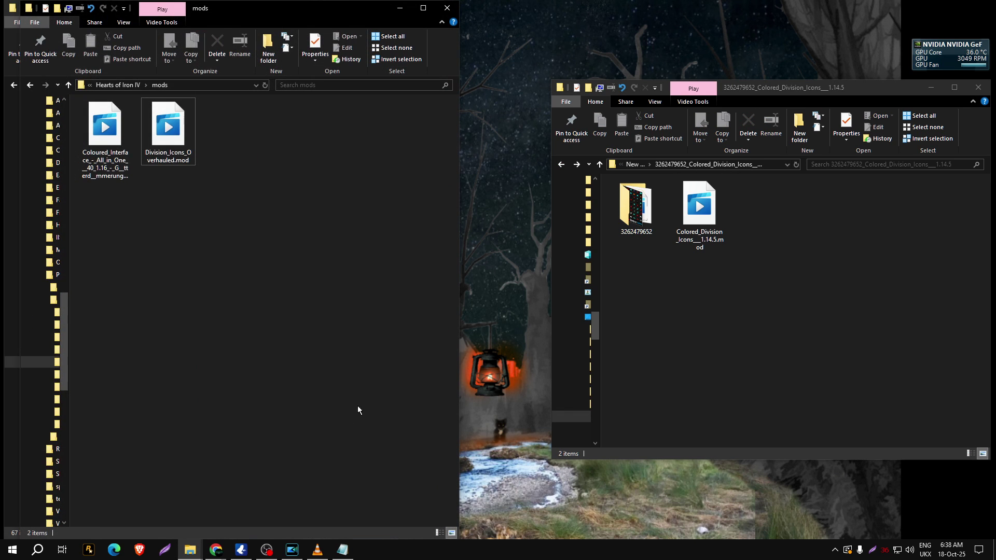
drag(699, 210, 655, 306)
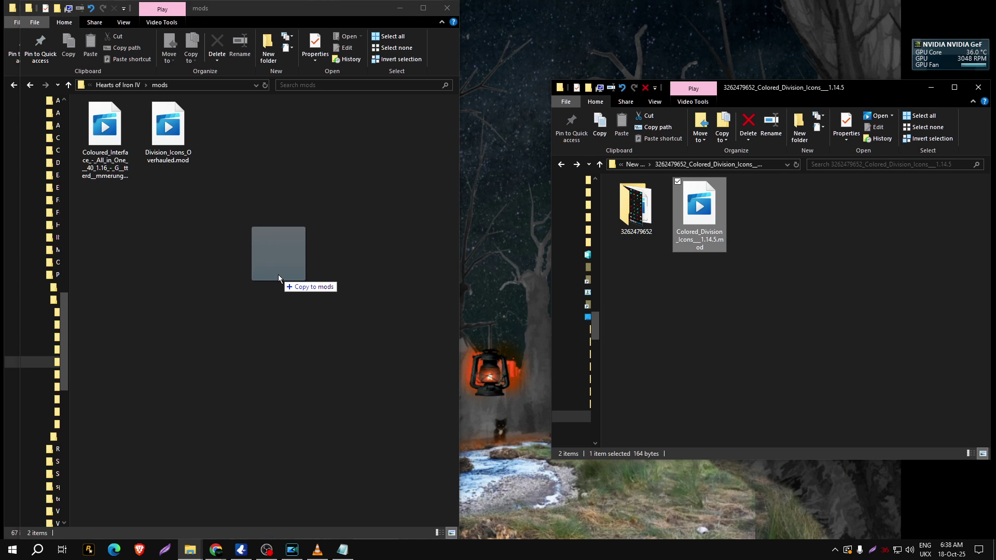
drag(278, 275, 278, 275)
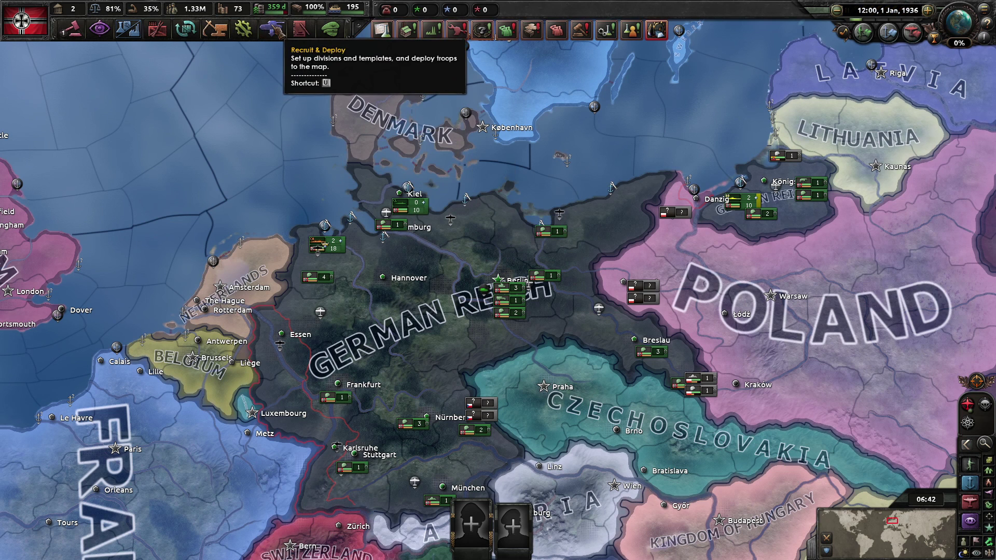
Browse the coloured tank and helmet division symbols, then close the designer and Recruit & Deploy
click(271, 30)
click(419, 78)
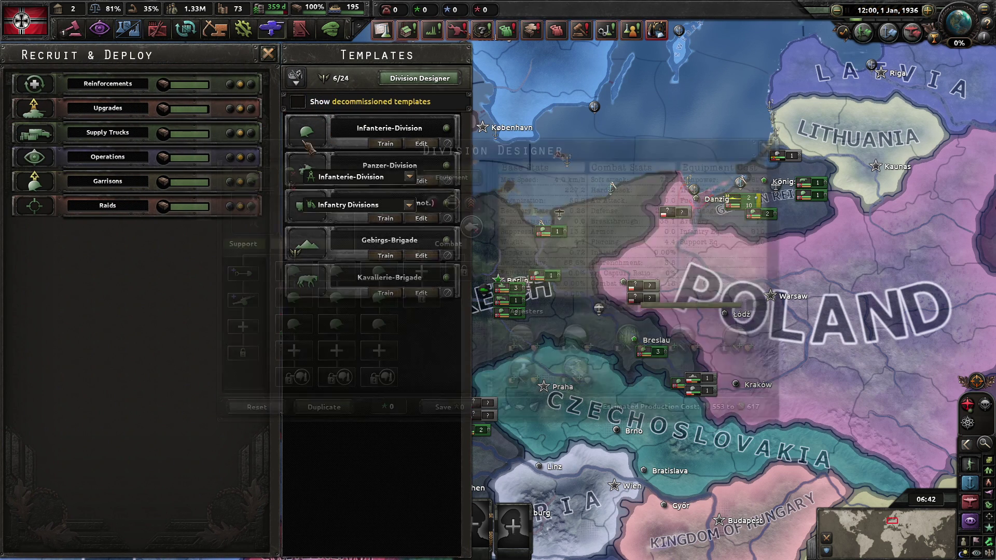
click(259, 178)
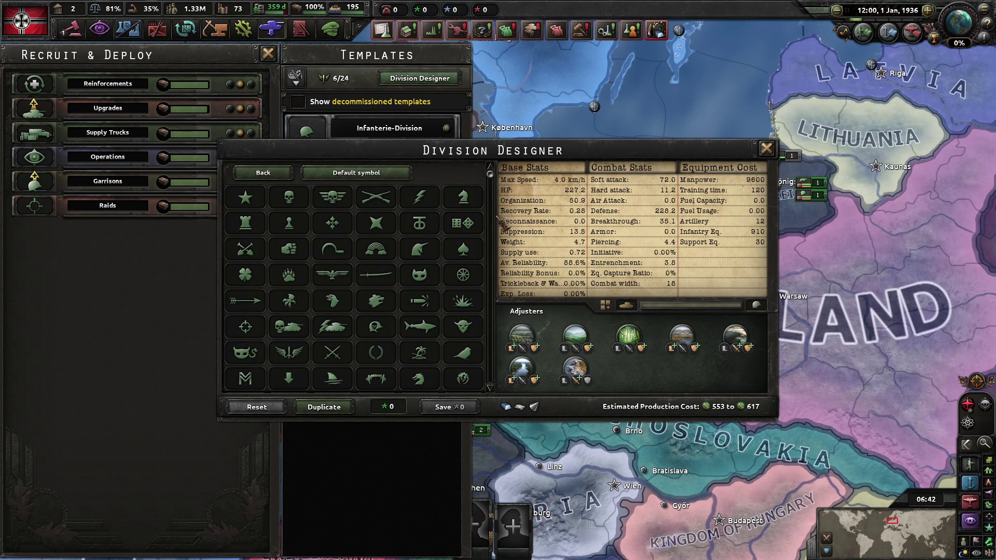
scroll(350, 273, down, 3)
scroll(311, 257, down, 3)
scroll(280, 252, down, 3)
scroll(260, 249, down, 2)
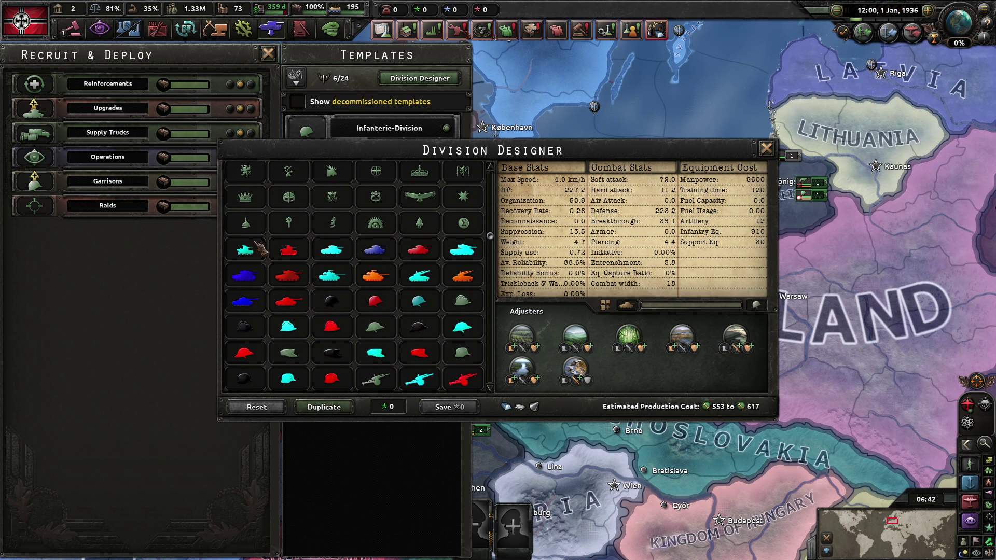
scroll(425, 252, down, 3)
scroll(424, 256, down, 3)
scroll(420, 264, down, 3)
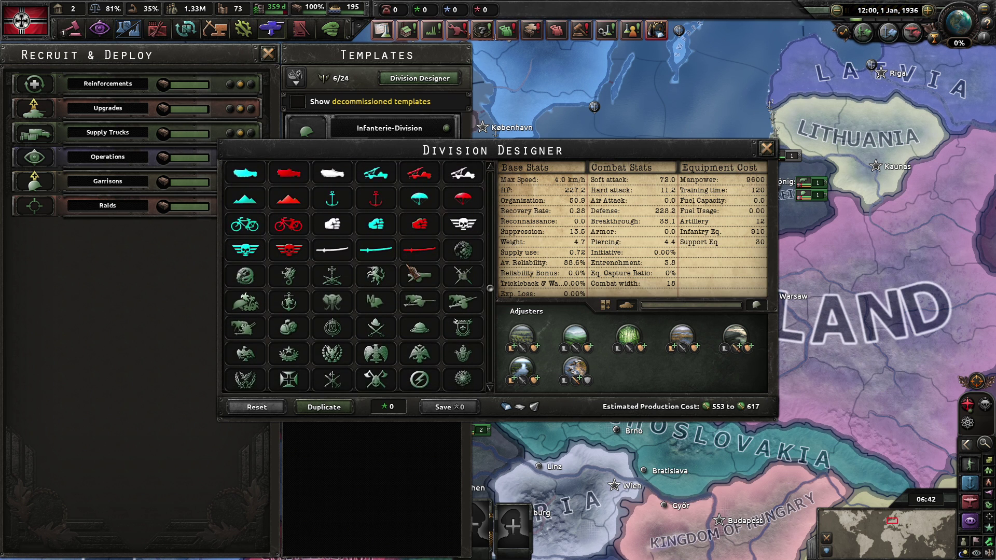
scroll(418, 274, down, 3)
scroll(416, 272, down, 3)
scroll(413, 270, down, 3)
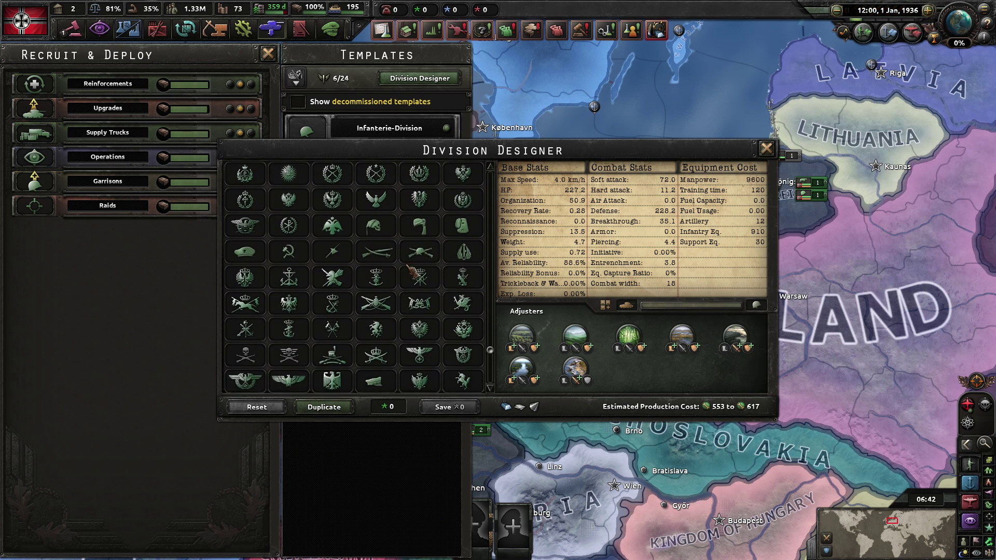
scroll(409, 267, down, 3)
scroll(408, 267, up, 3)
scroll(409, 268, up, 3)
scroll(409, 268, up, 3)
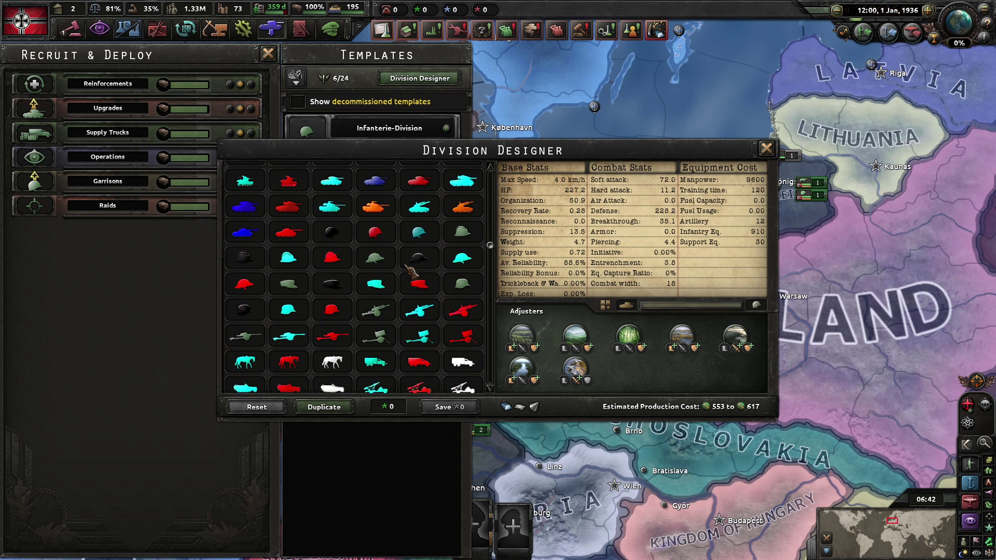
scroll(410, 269, up, 2)
scroll(410, 270, up, 2)
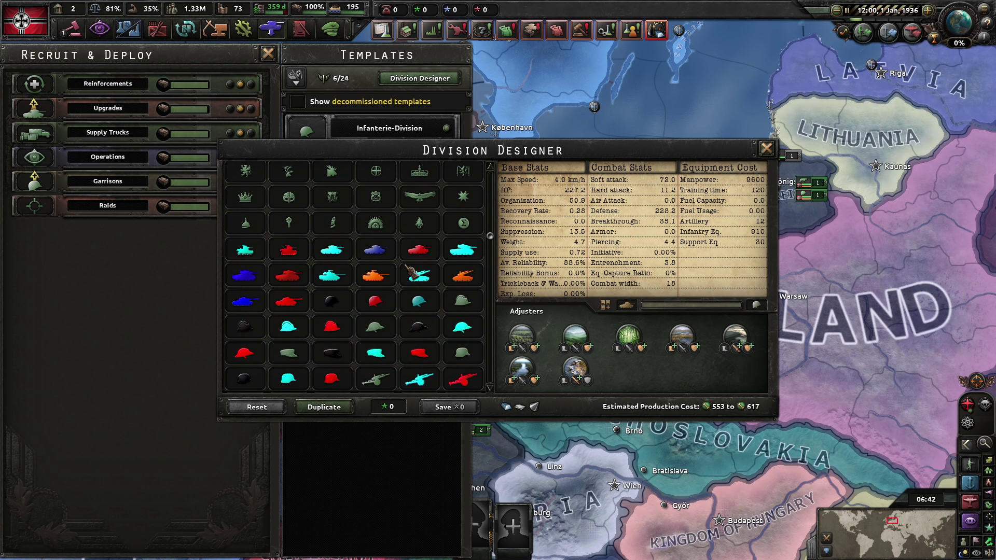
click(766, 148)
click(268, 53)
Save the 664 KB Larger Icon Selection Box zip from modsBase and open its download folder
key(alt+Tab)
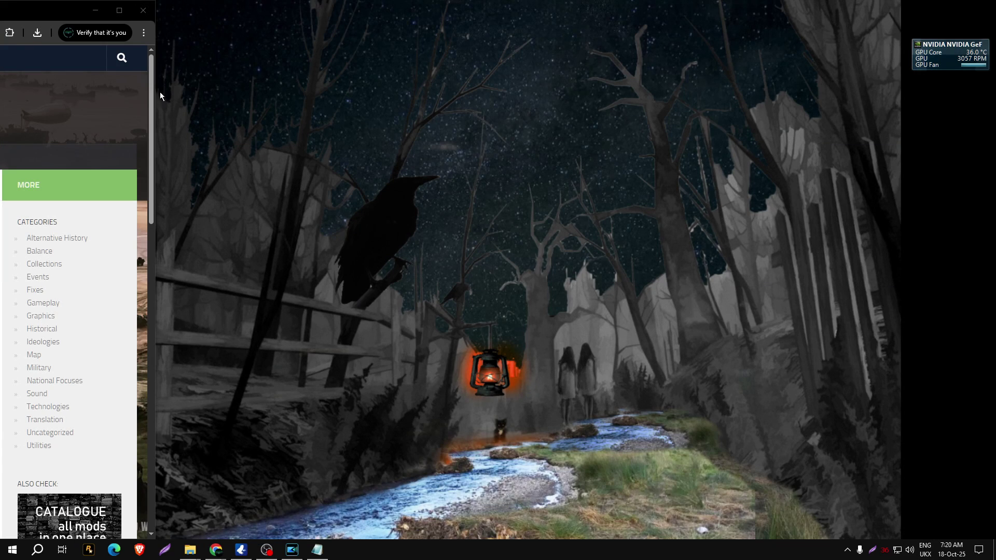
drag(37, 3, 460, 4)
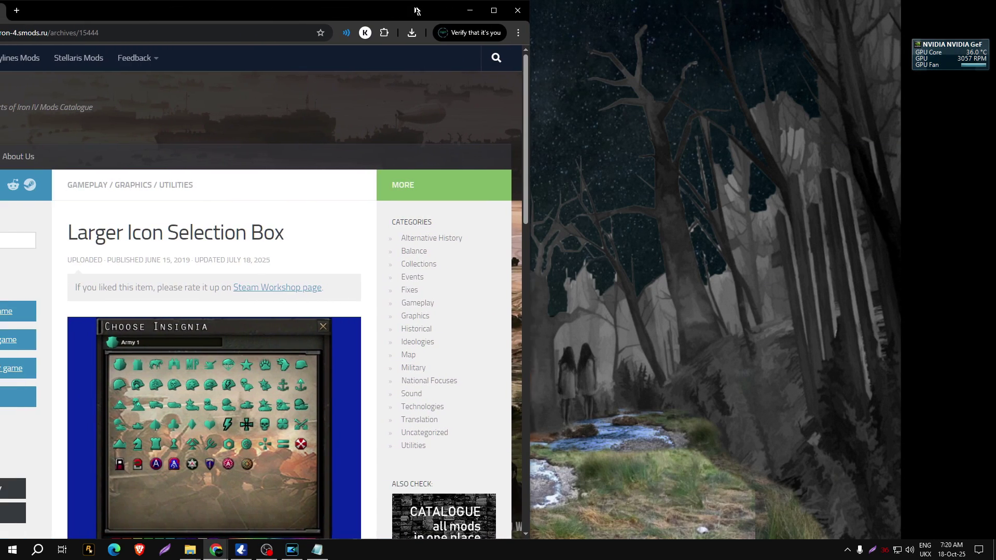
scroll(332, 186, down, 2)
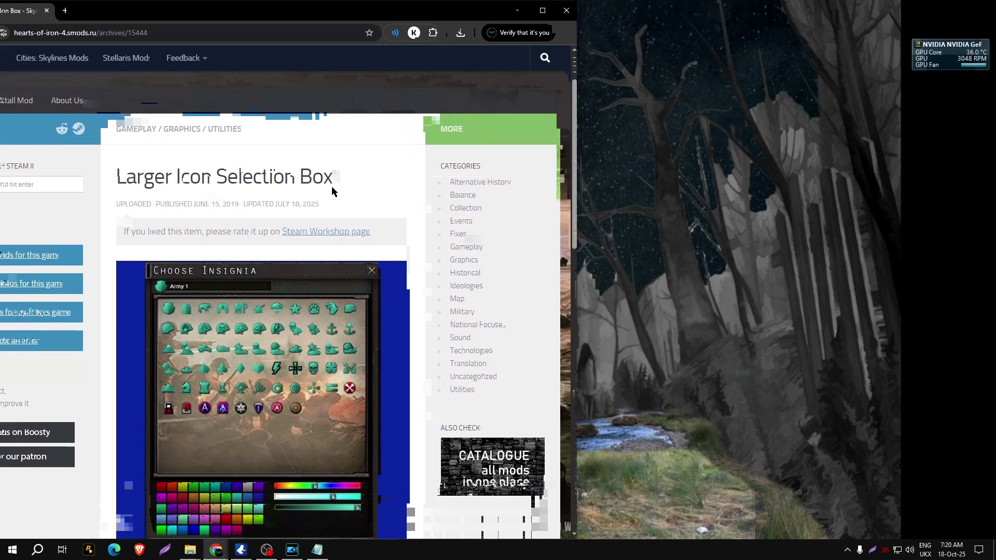
scroll(332, 188, down, 2)
scroll(327, 192, down, 5)
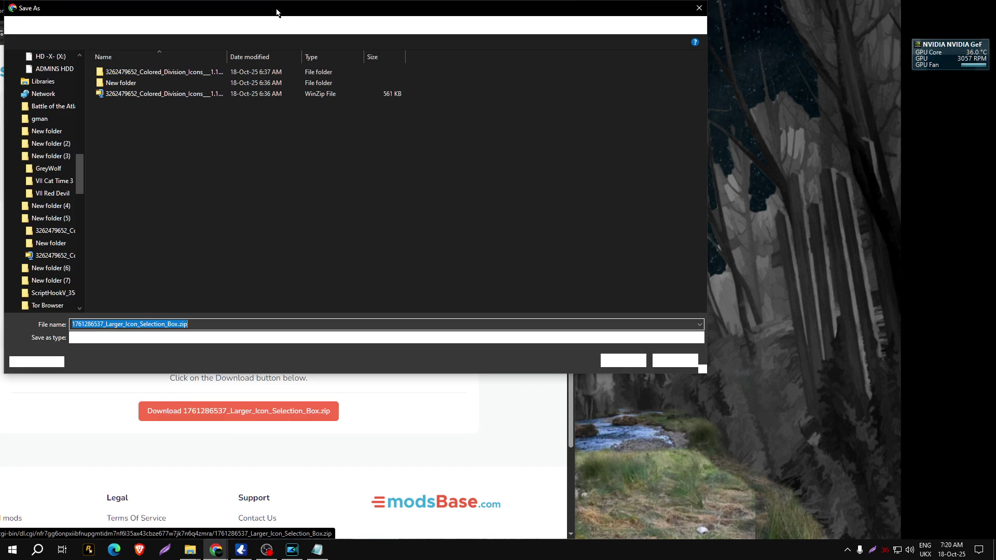
click(622, 360)
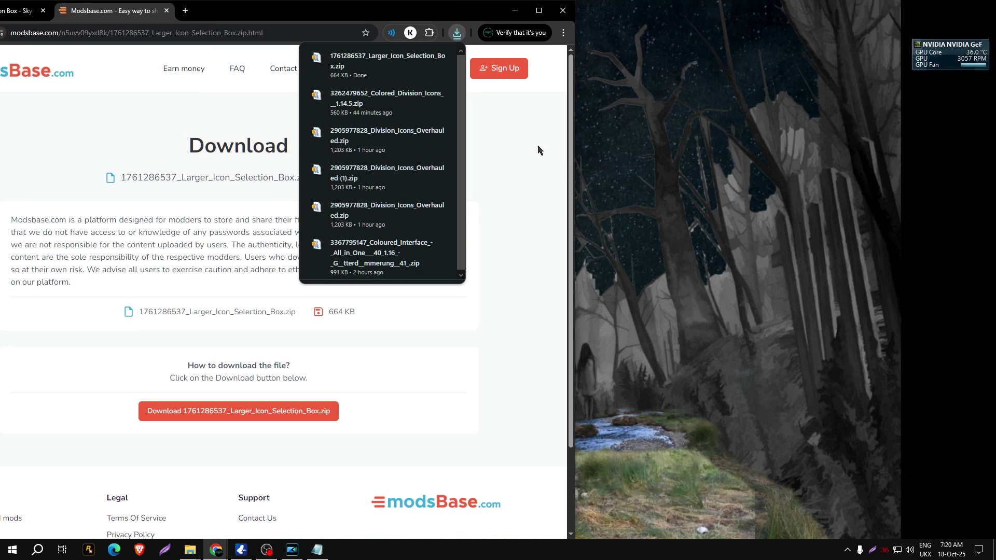
click(423, 59)
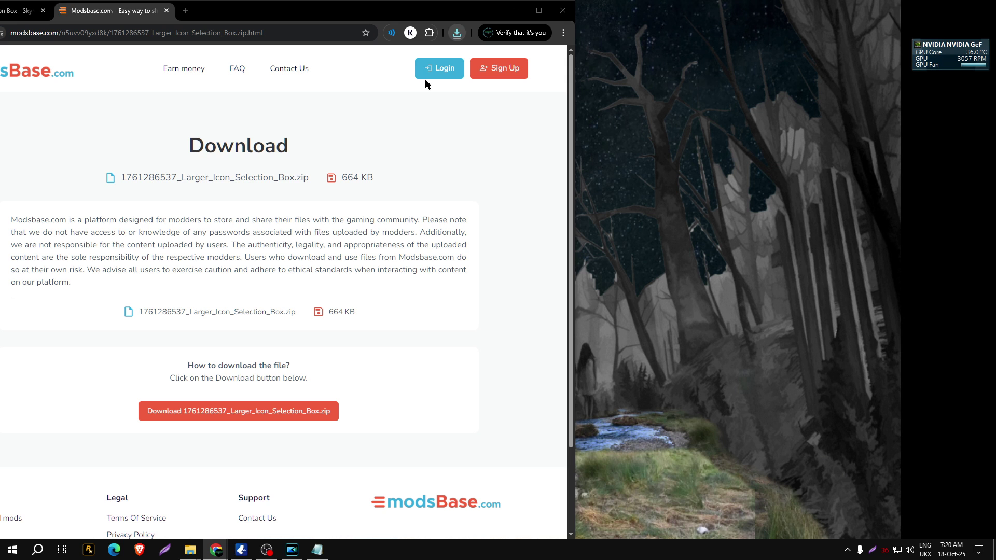
click(515, 10)
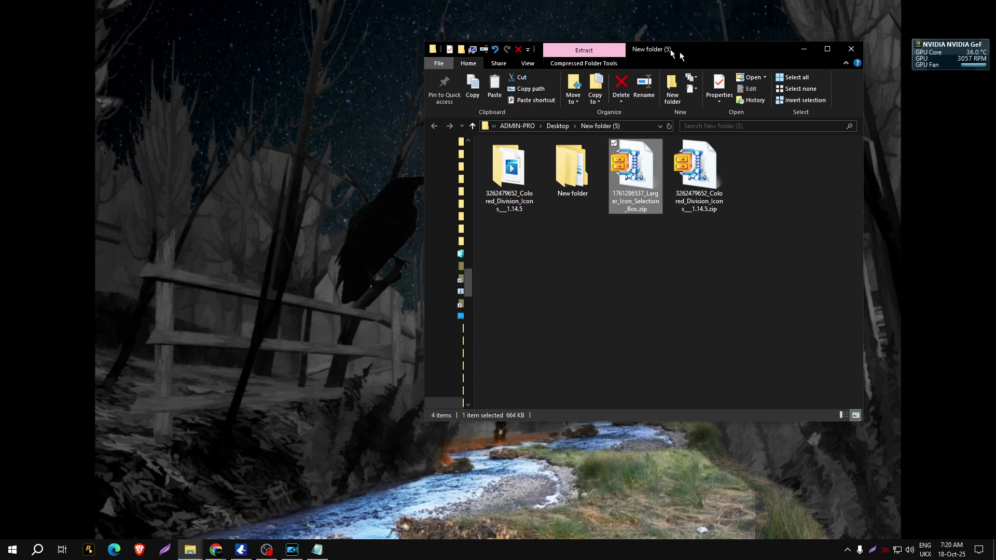
Drag the Colored Division Icons zip and its extracted folder into New folder
drag(671, 49, 817, 107)
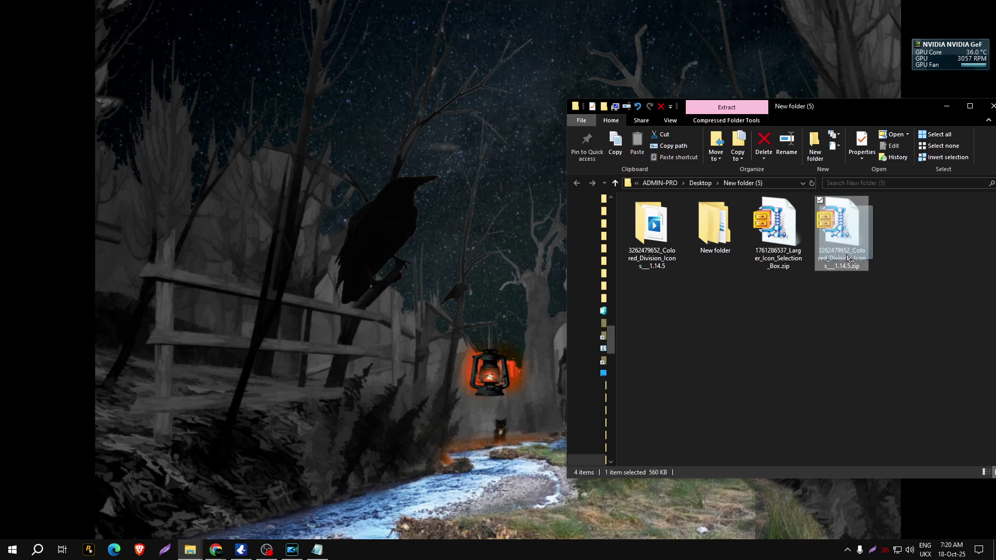
drag(841, 250, 763, 326)
drag(719, 248, 720, 248)
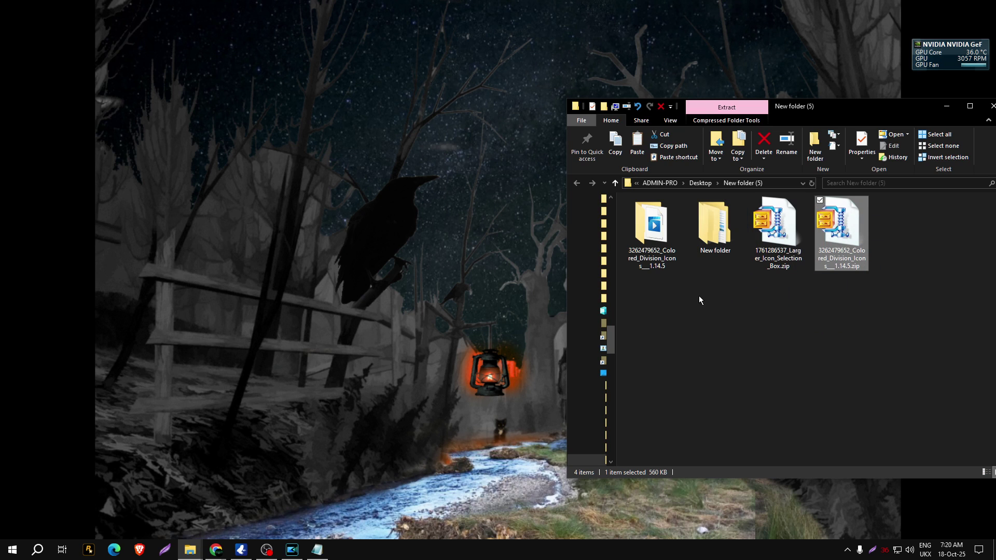
drag(654, 256, 703, 268)
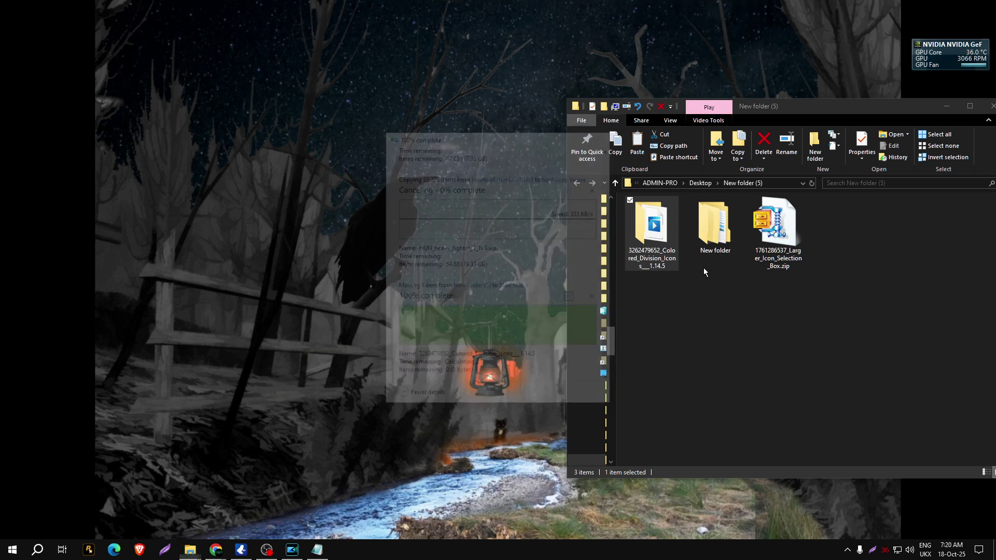
1-Click Unzip the Larger Icon Selection Box zip, then close WinZip and the extracted-folder window
double_click(703, 268)
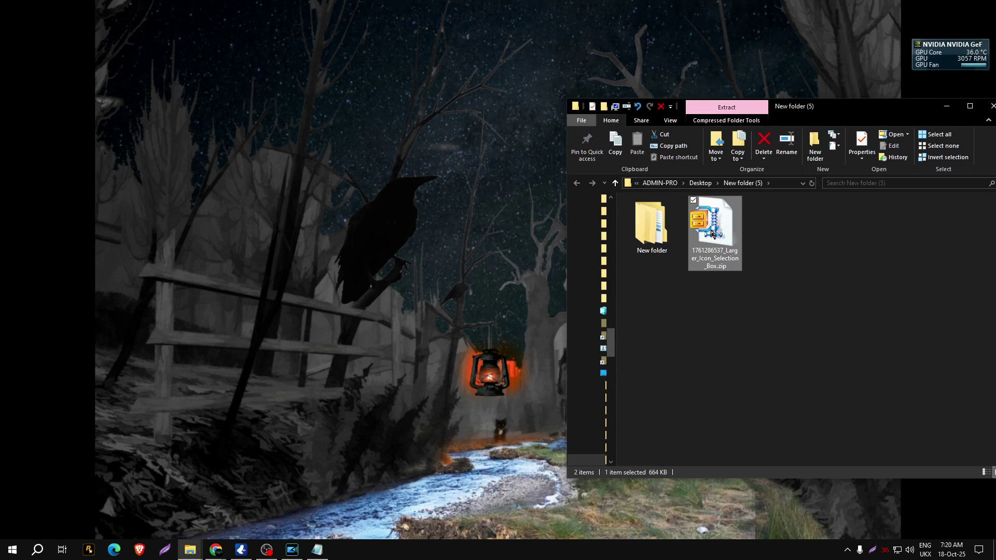
click(88, 185)
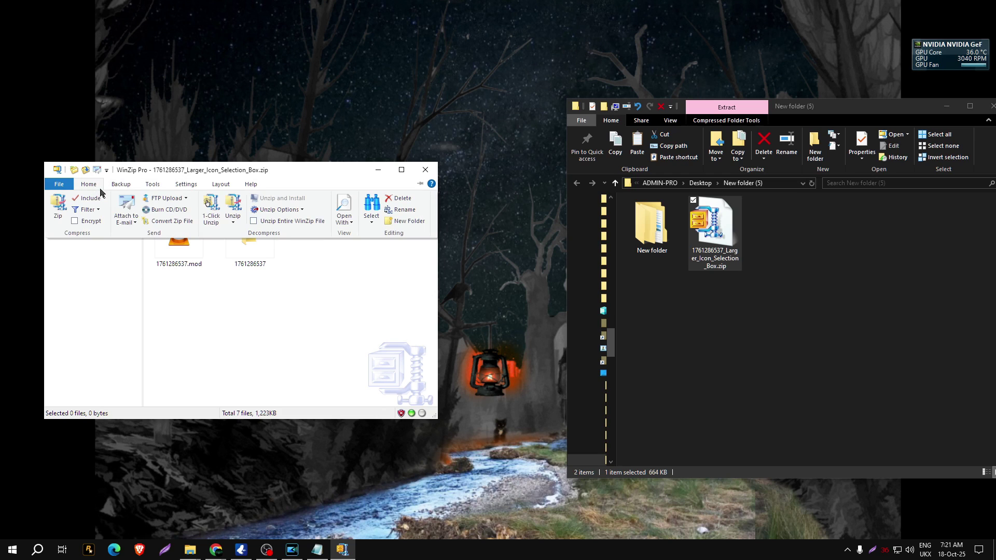
click(209, 205)
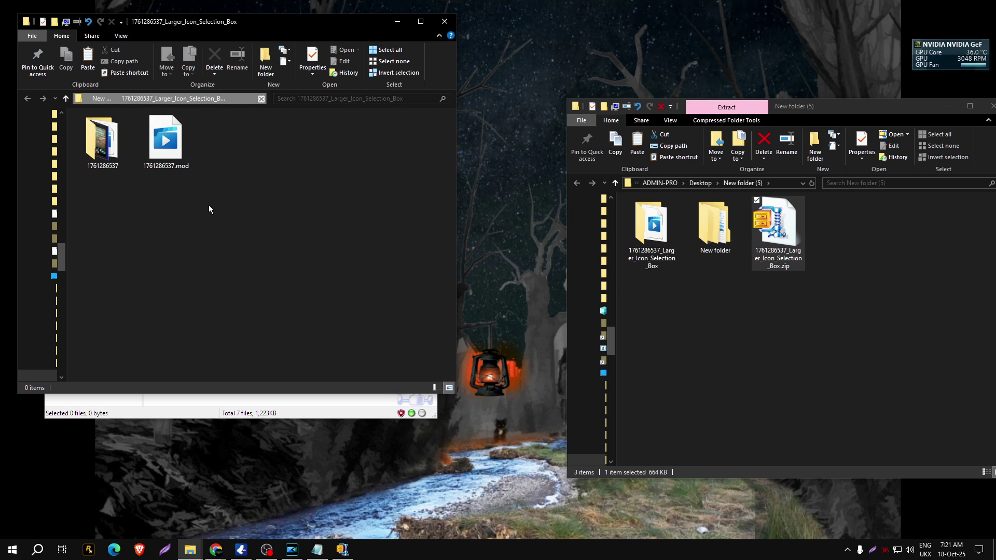
click(444, 21)
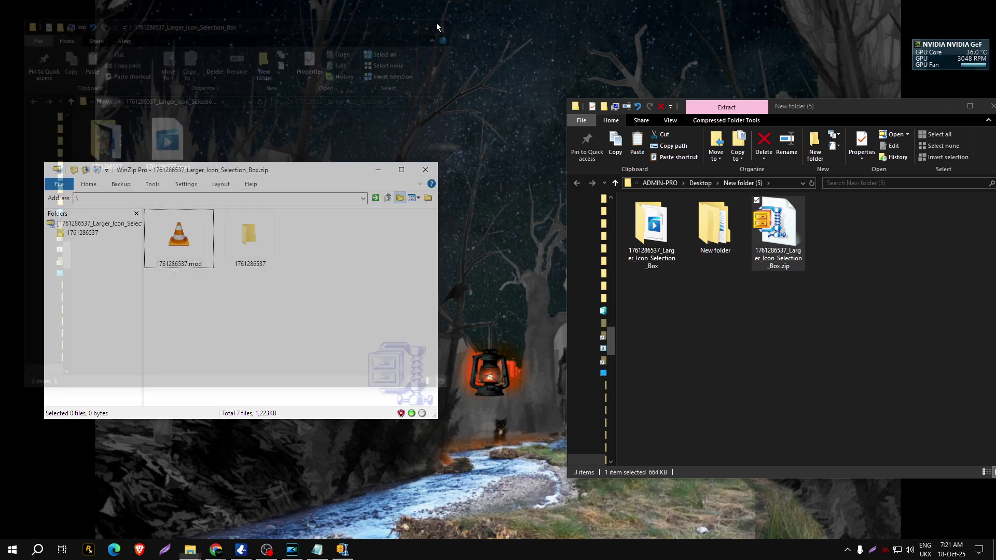
click(431, 169)
click(781, 311)
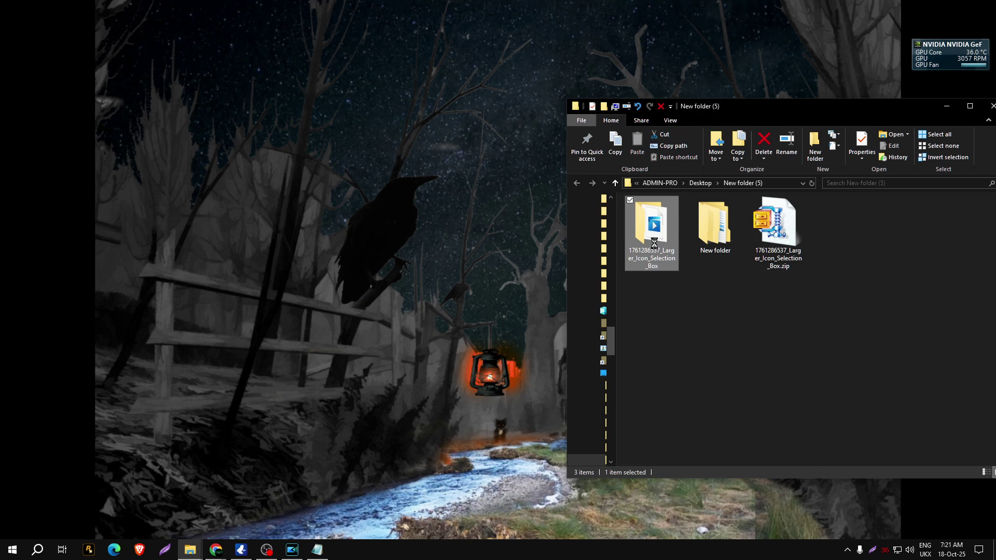
Copy the extracted folder's name and open the Larger Icon Selection Box folder
right_click(654, 226)
click(684, 518)
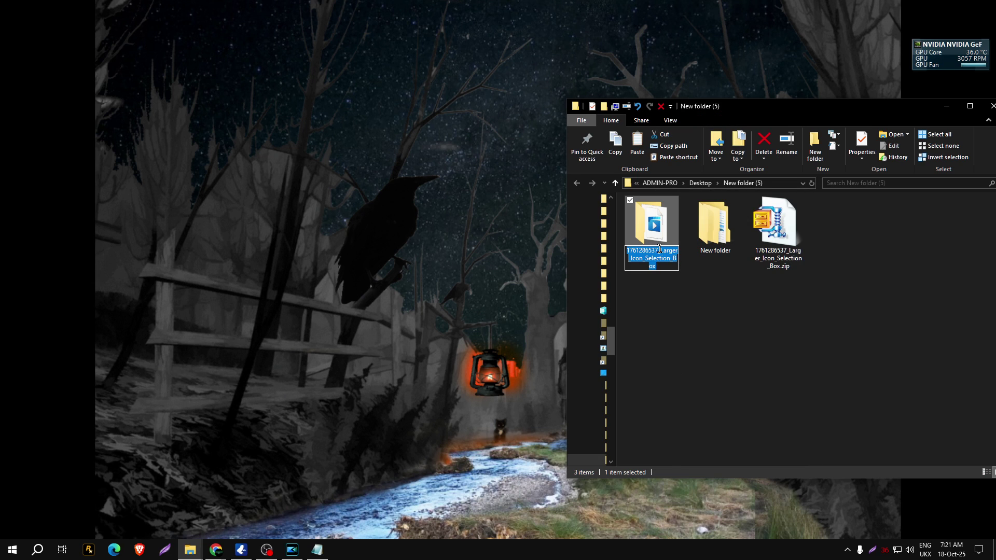
right_click(667, 266)
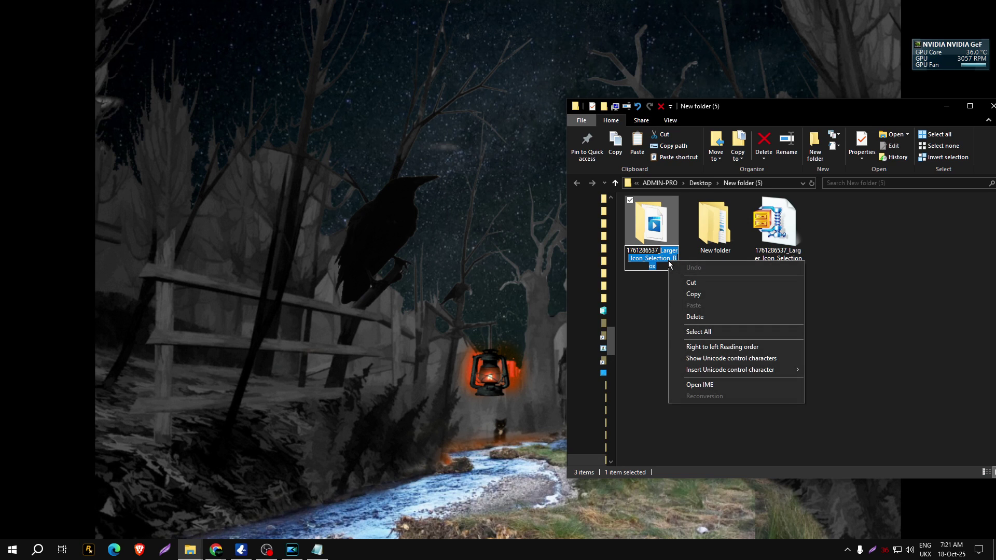
click(695, 294)
click(678, 415)
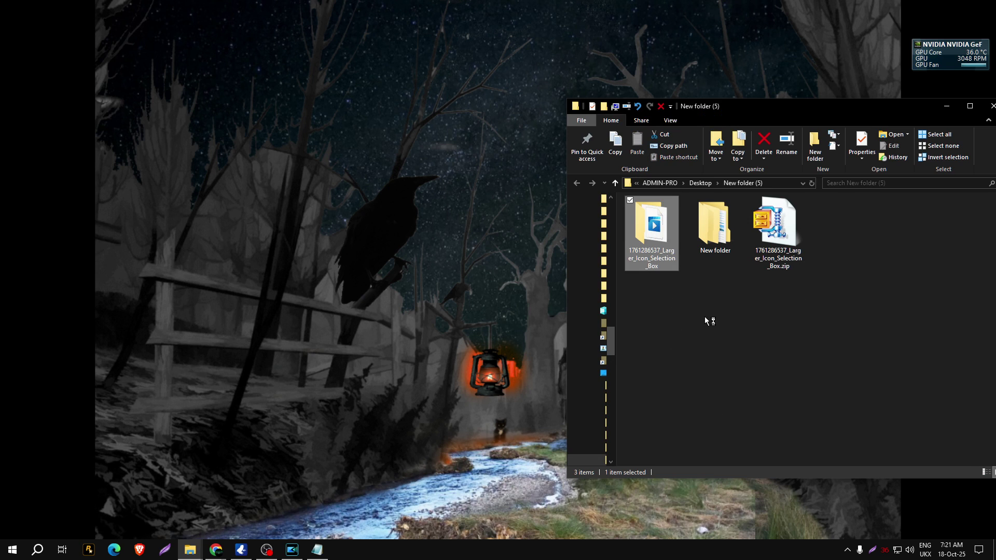
key(Return)
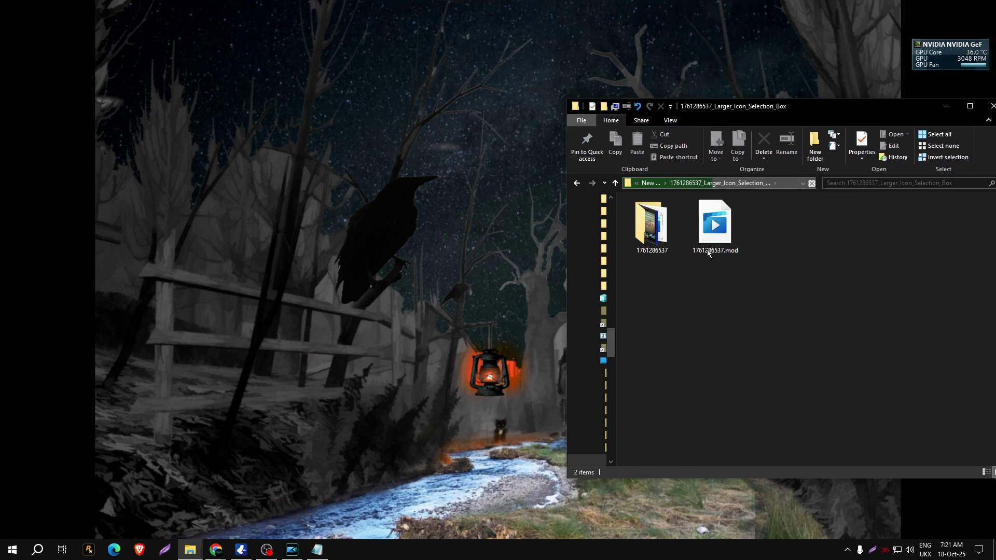
Rename 1761286537.mod to Larger_Icon_Selection_Box.mod using the copied name
click(706, 243)
right_click(706, 244)
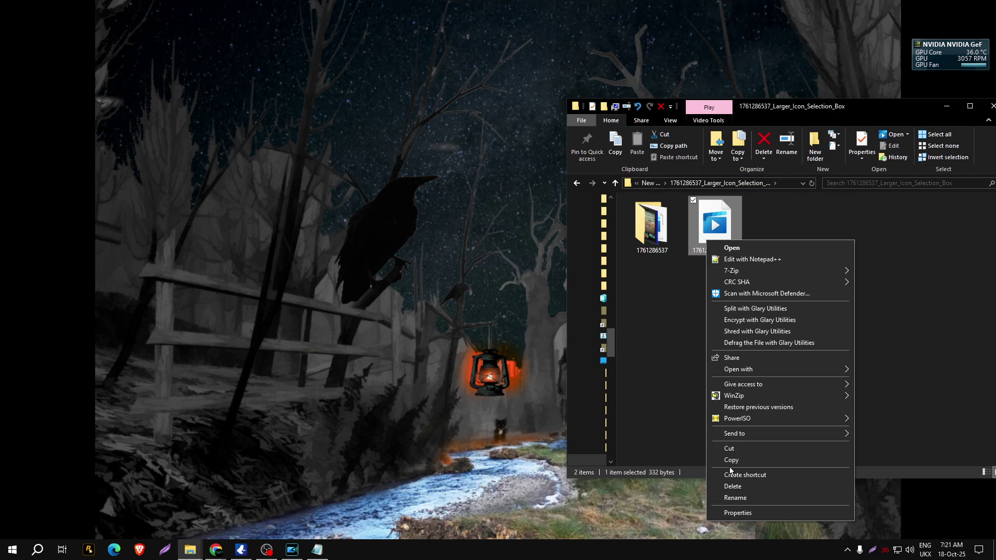
click(732, 499)
right_click(716, 251)
click(747, 302)
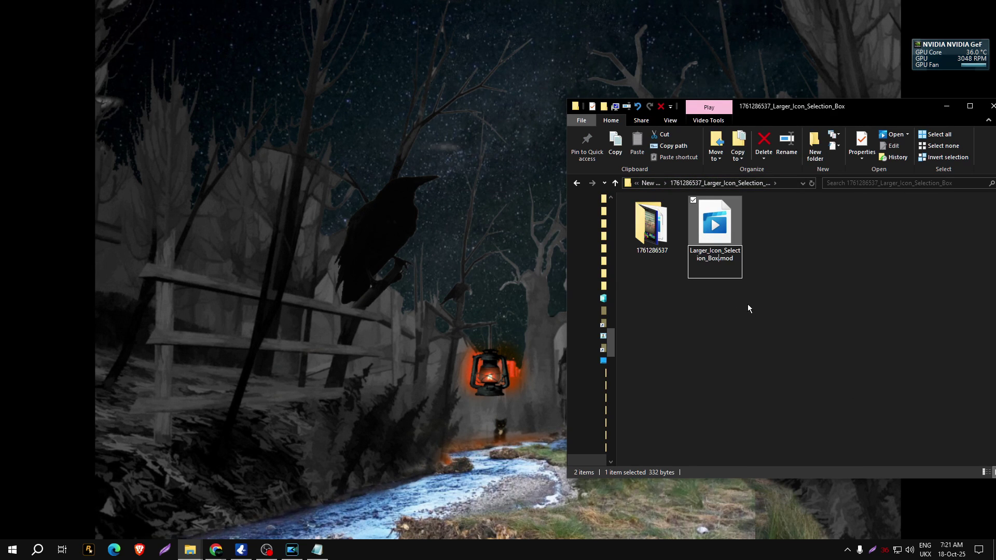
click(750, 312)
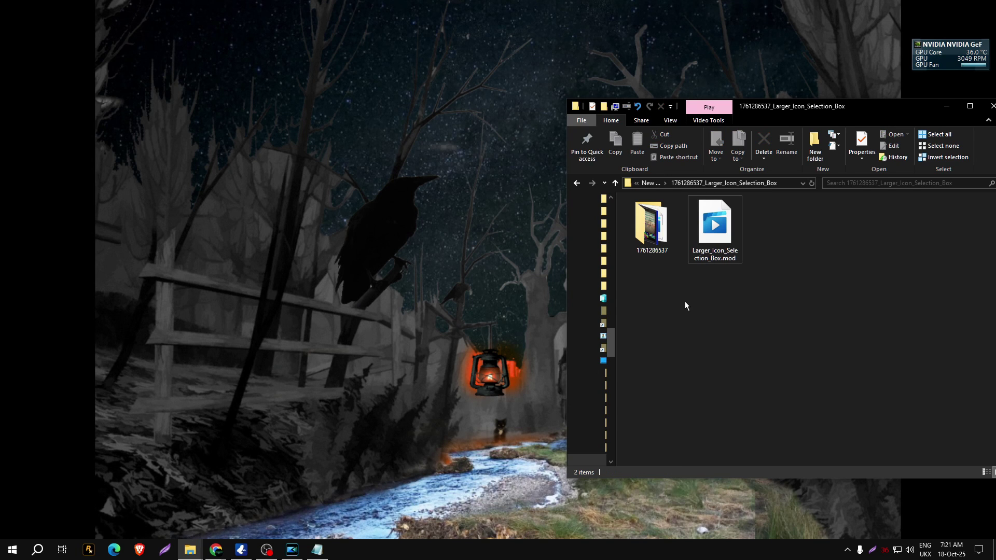
mouse_move(191, 550)
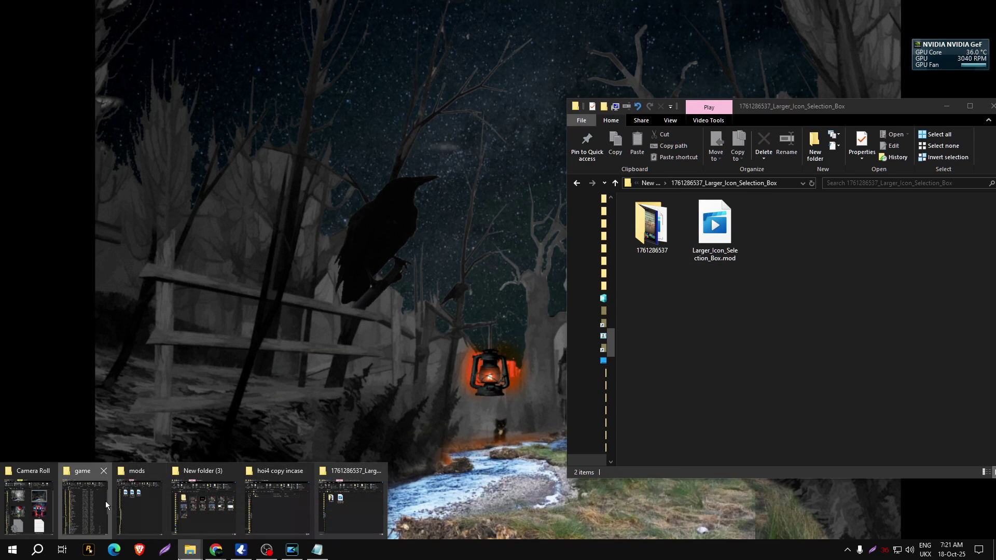
click(84, 498)
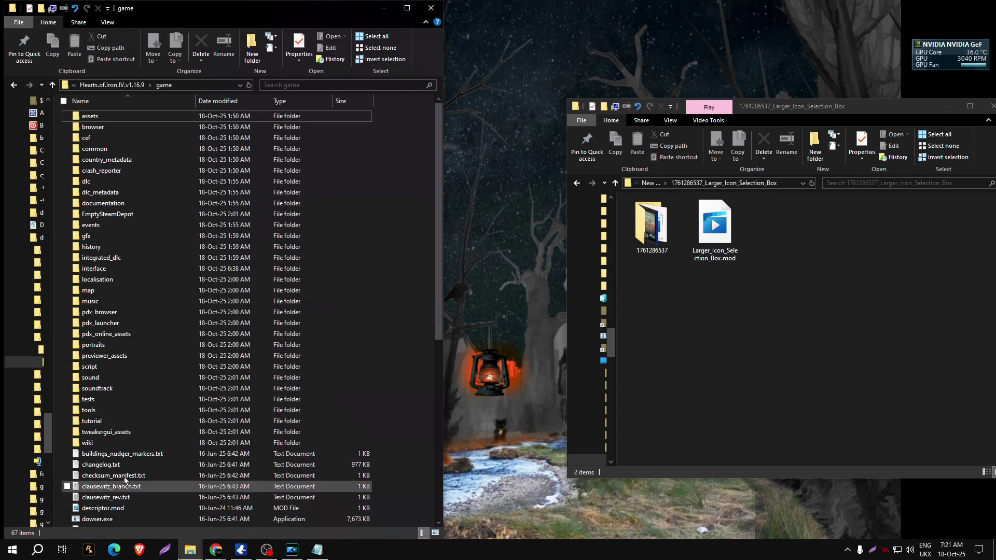
click(660, 237)
double_click(663, 238)
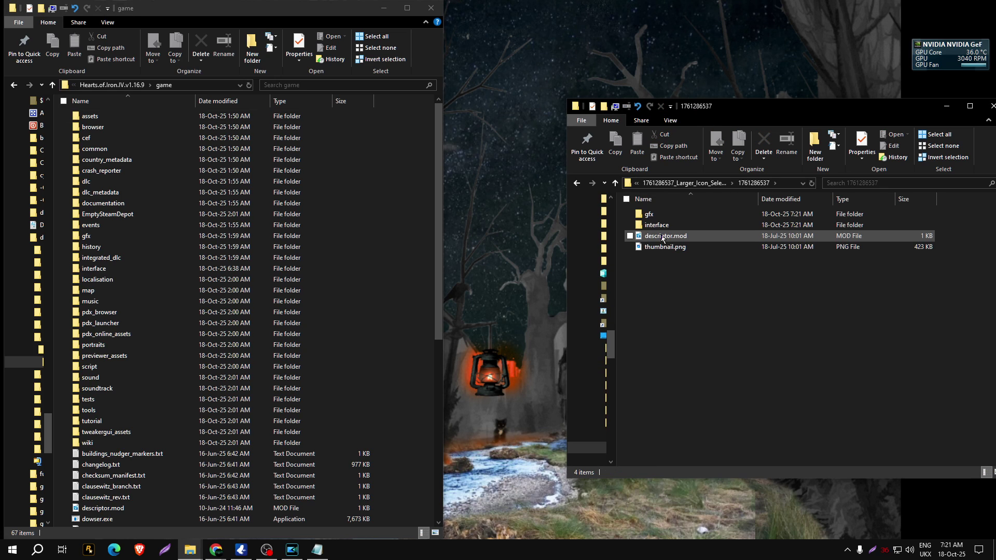
mouse_move(628, 240)
mouse_down()
mouse_move(627, 212)
mouse_move(646, 237)
mouse_move(63, 495)
mouse_up()
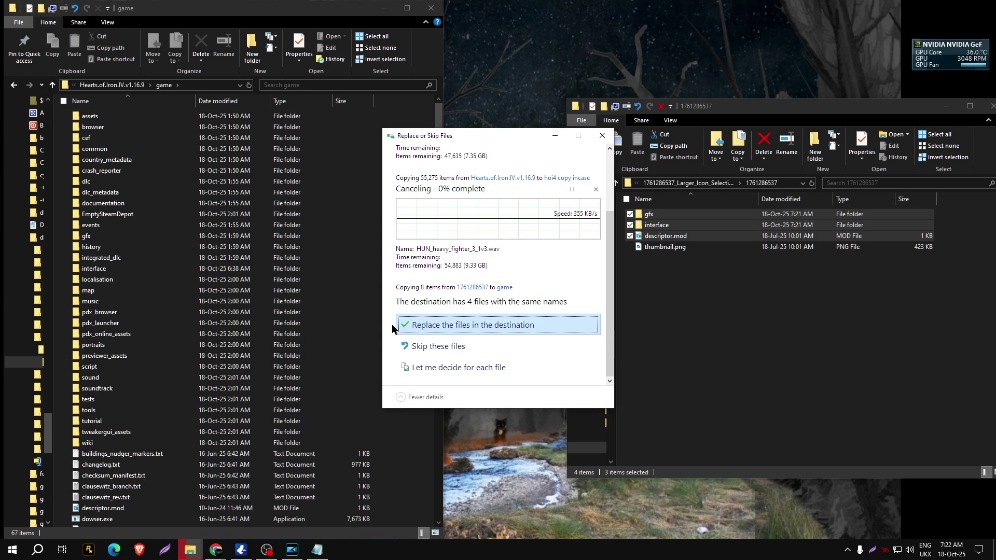
click(429, 325)
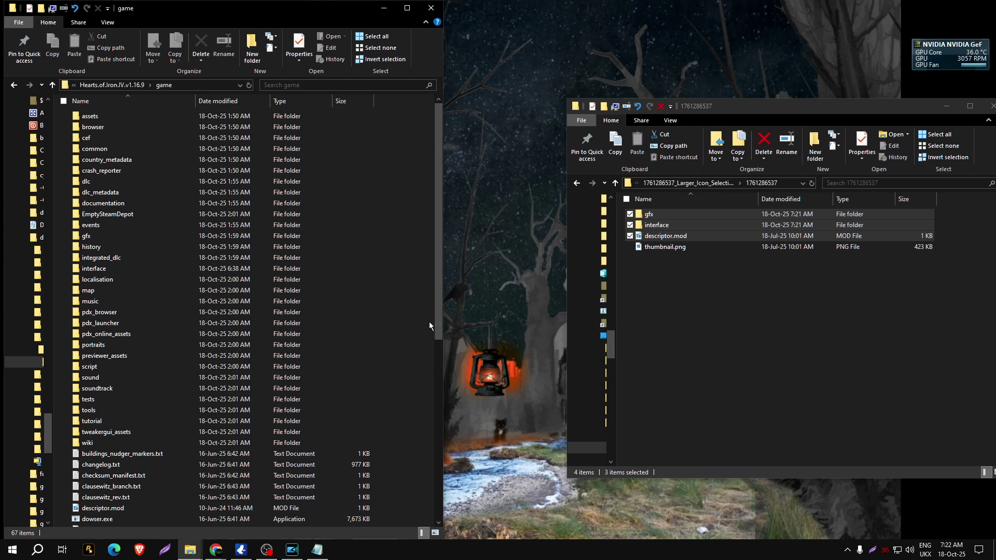
click(679, 314)
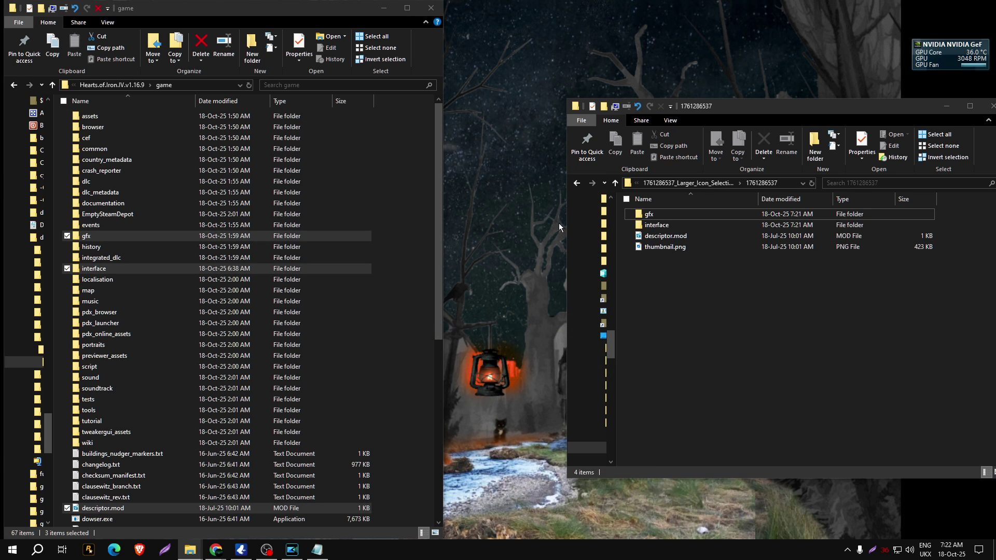
Drag Larger_Icon_Selection_Box.mod from its parent folder into the game's mods folder
click(229, 514)
mouse_move(190, 550)
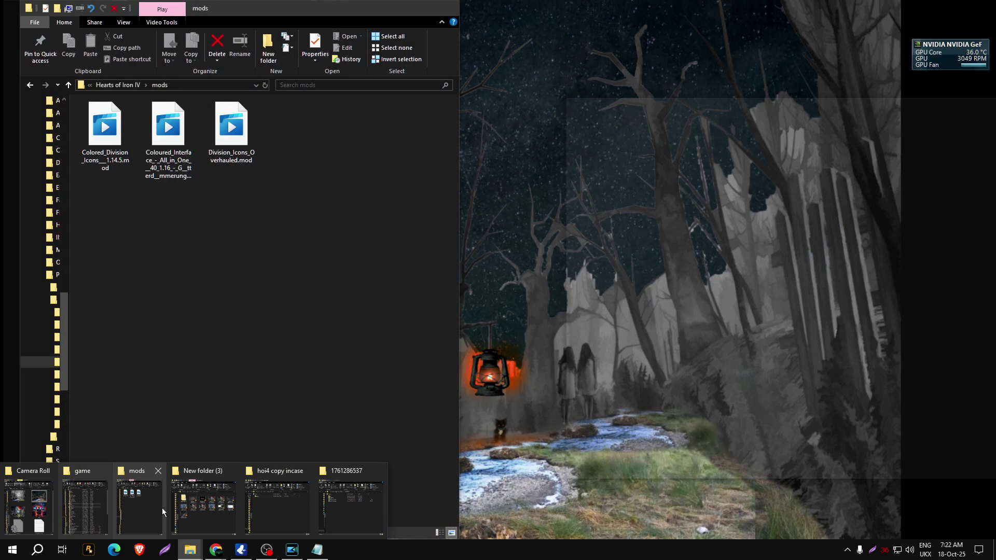
click(710, 333)
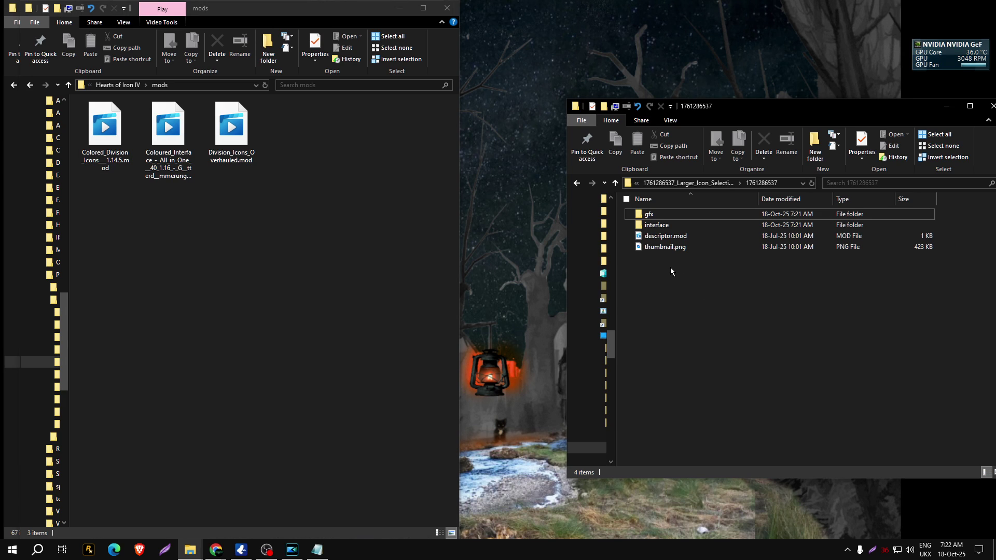
click(575, 186)
click(718, 238)
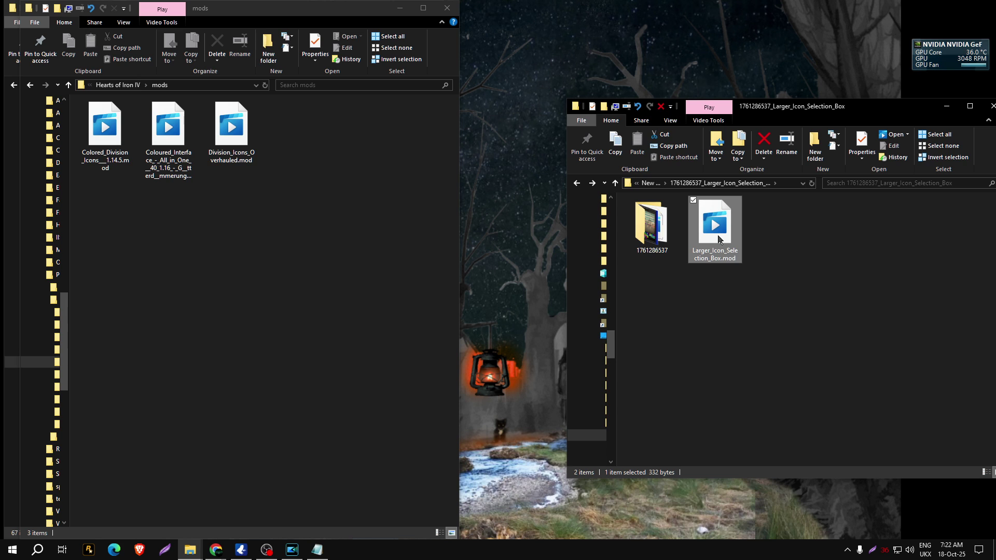
drag(336, 249, 334, 247)
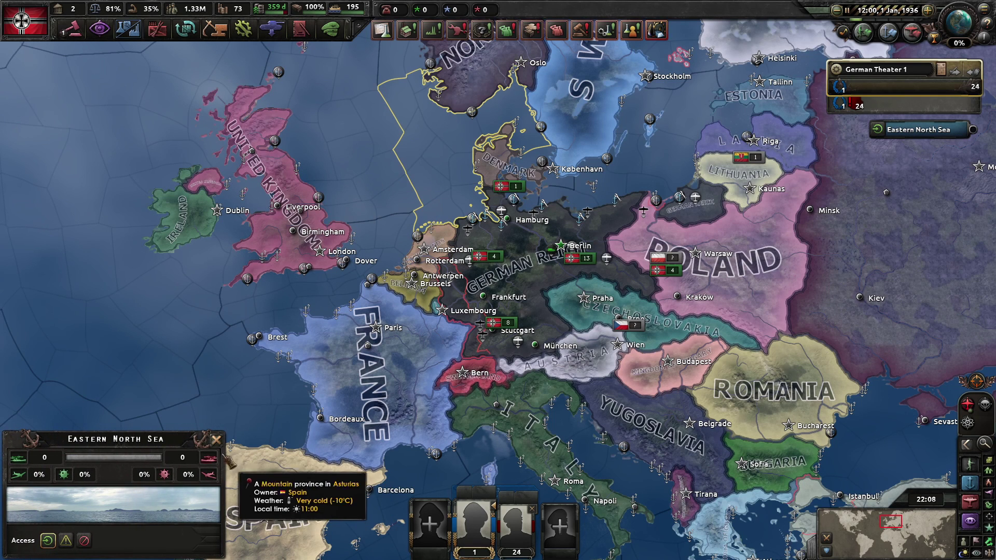
click(269, 30)
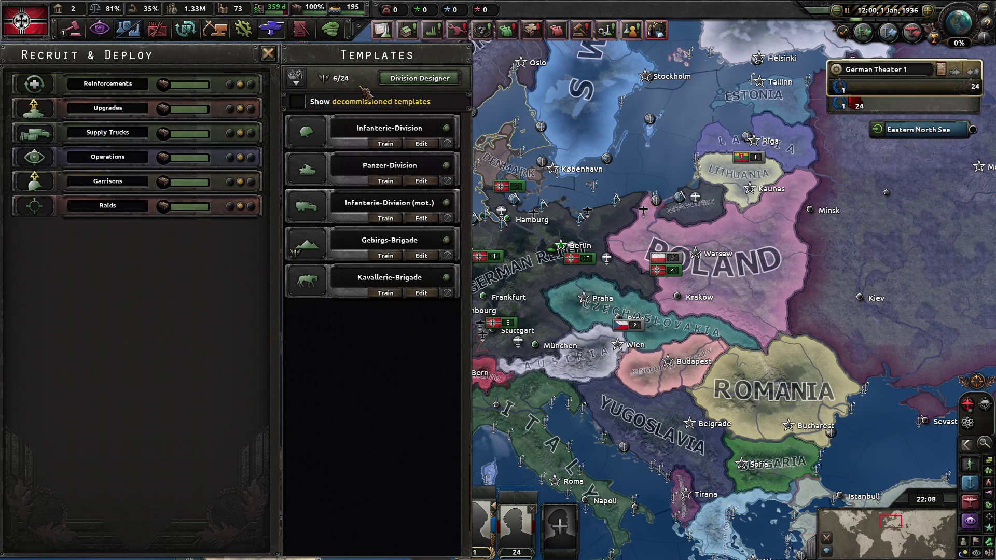
click(420, 78)
click(263, 175)
mouse_move(493, 168)
mouse_down()
mouse_move(493, 372)
mouse_move(490, 260)
mouse_up()
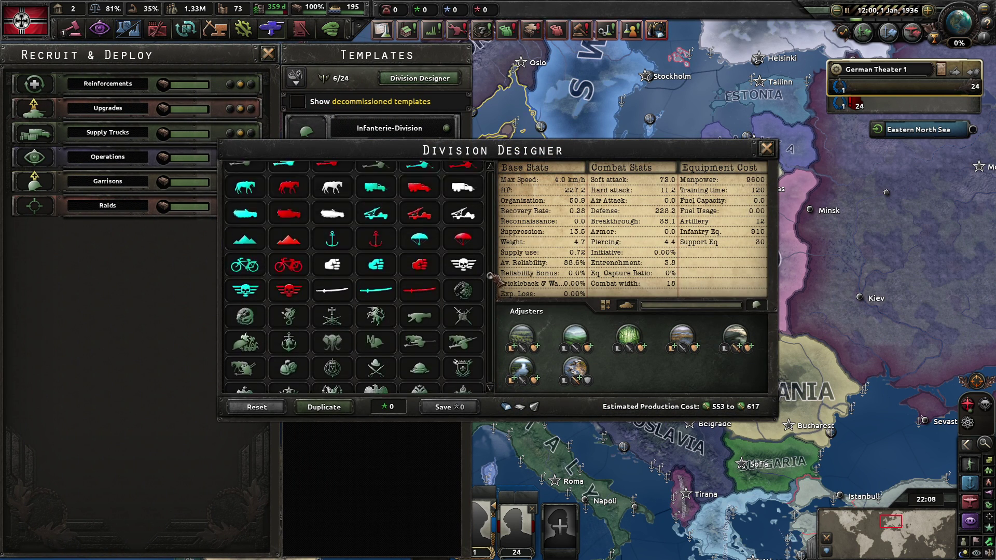
scroll(328, 312, up, 3)
scroll(328, 312, up, 3)
scroll(328, 312, up, 3)
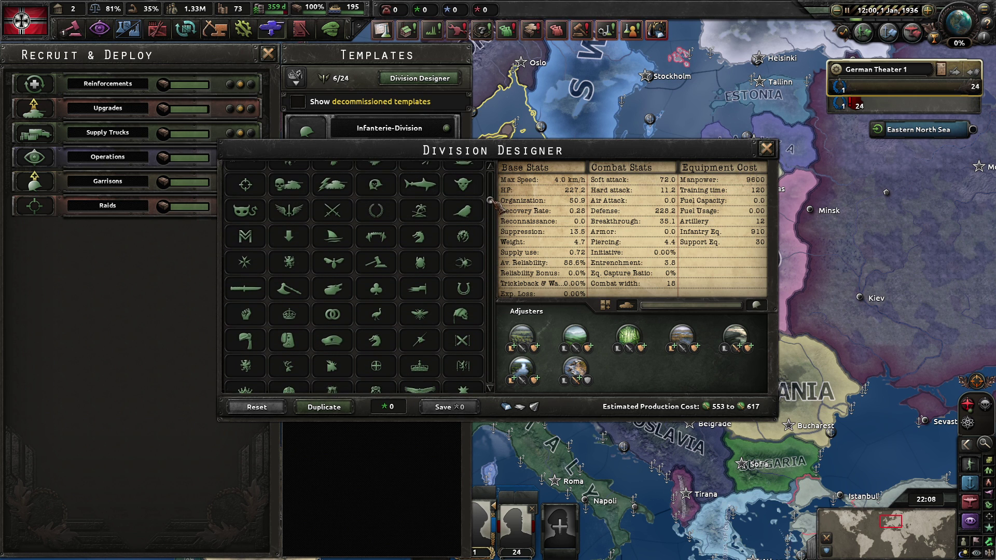
click(766, 148)
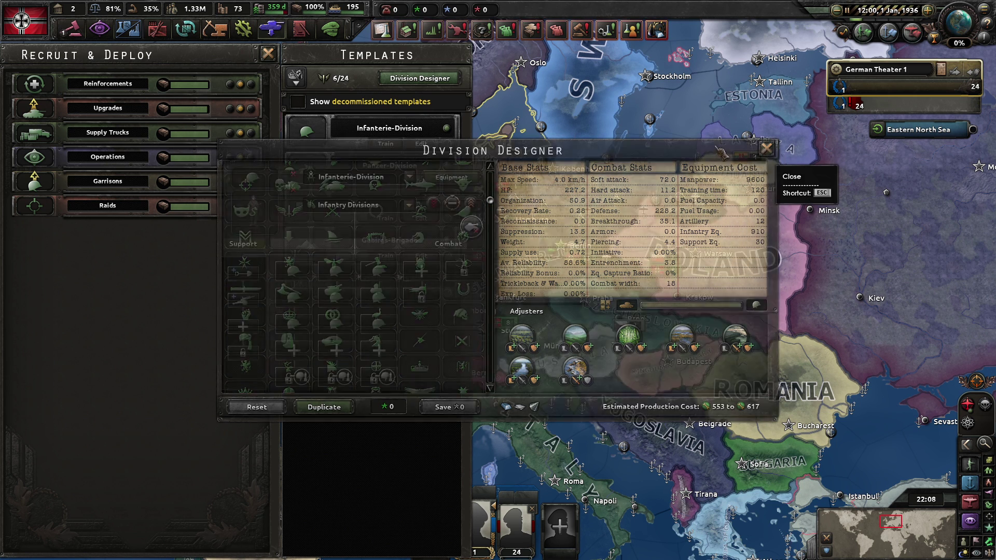
key(Escape)
click(474, 522)
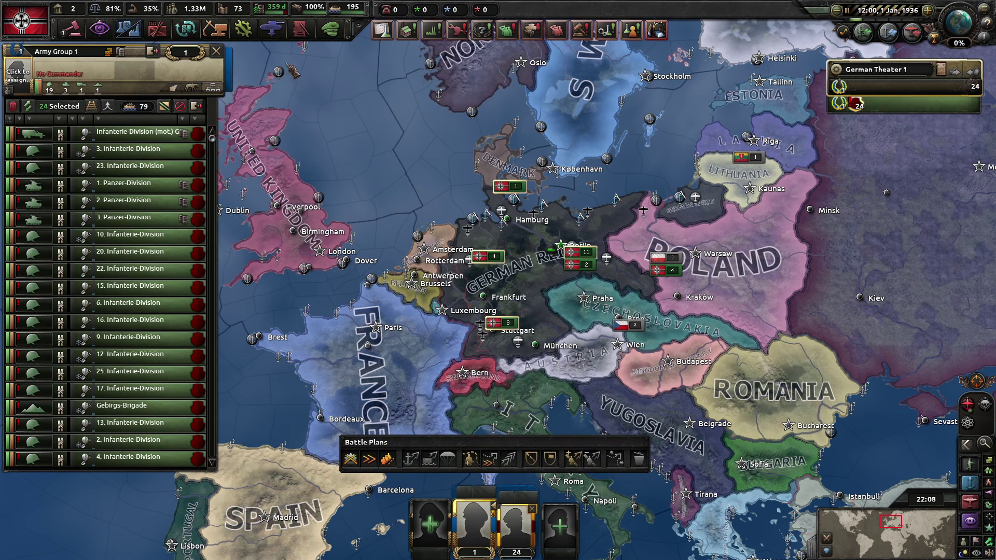
click(296, 405)
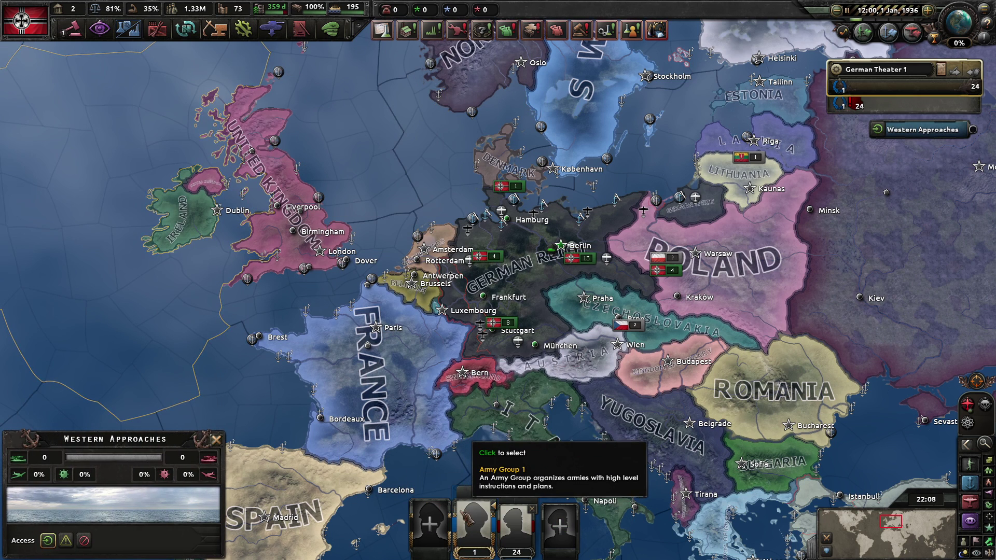
key(Escape)
click(226, 83)
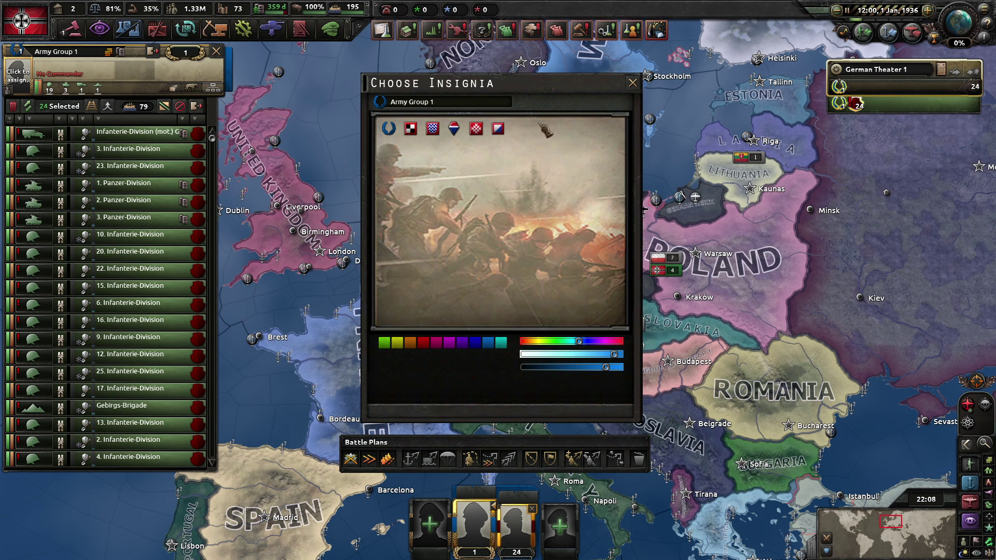
click(632, 83)
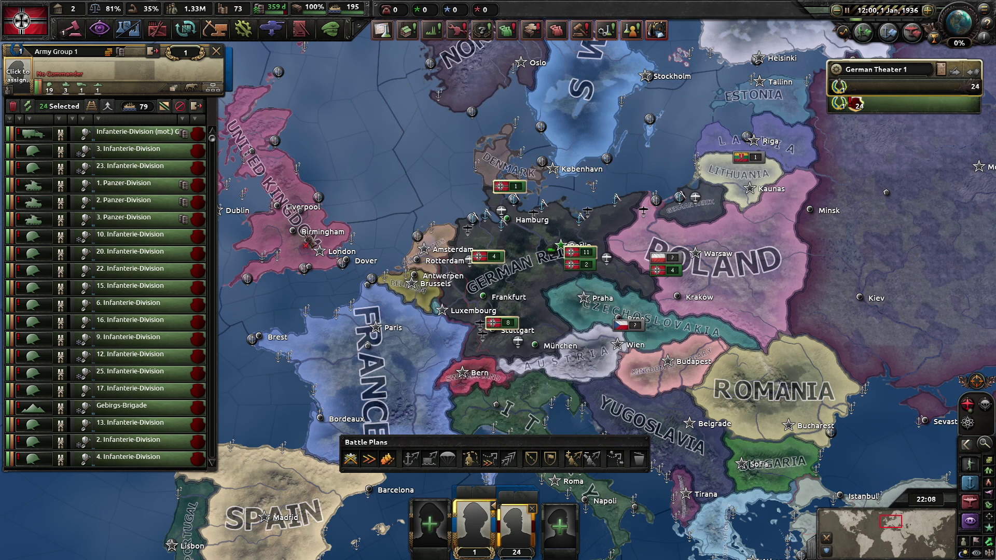
click(507, 531)
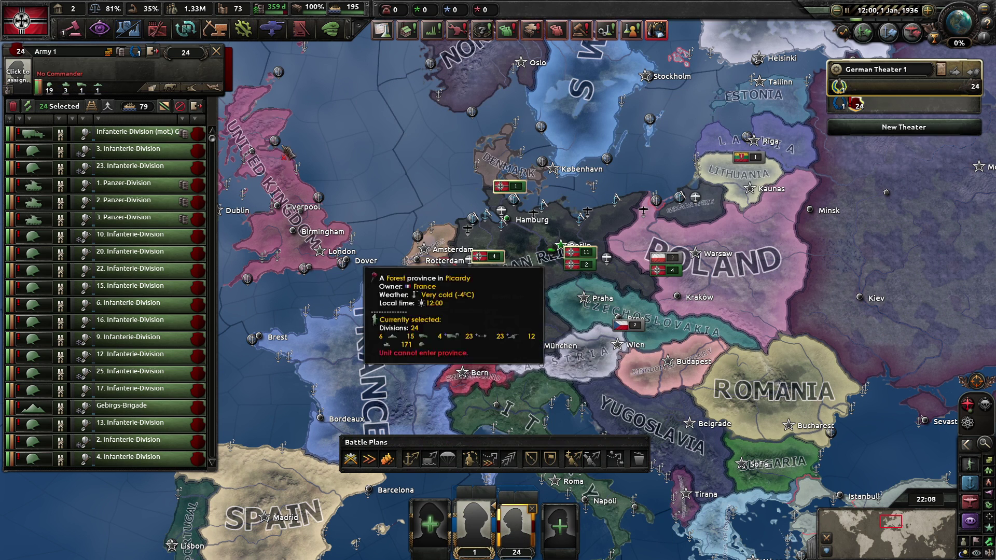
click(226, 83)
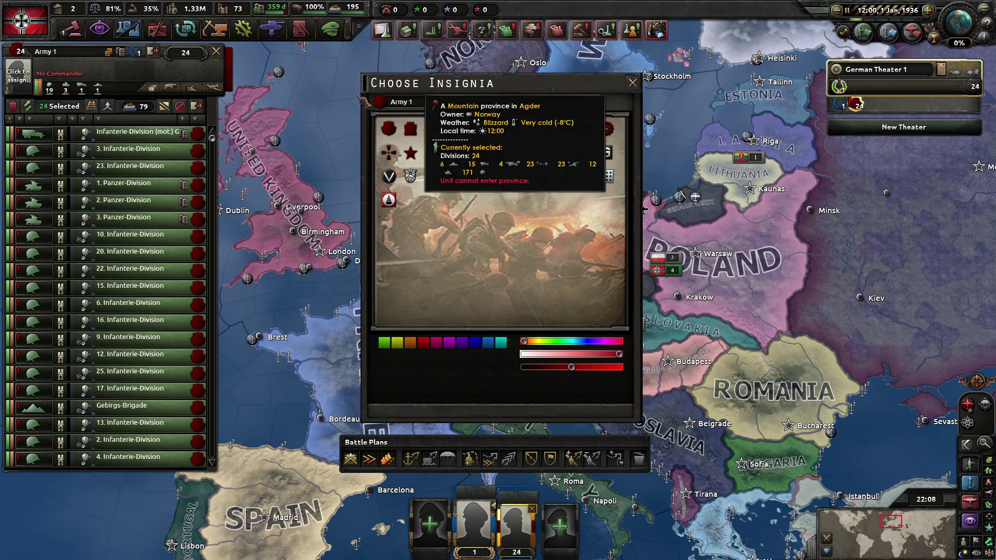
click(631, 82)
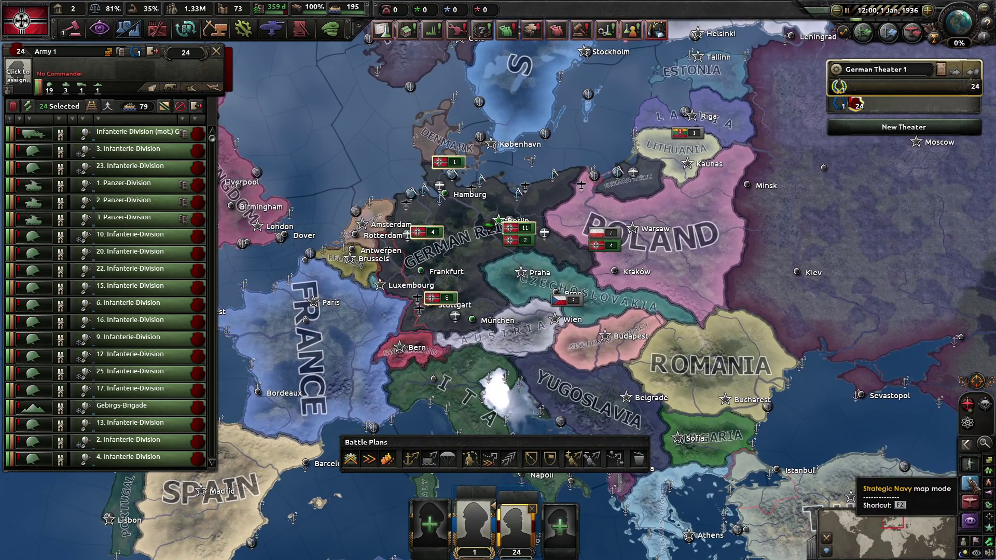
click(969, 501)
click(493, 529)
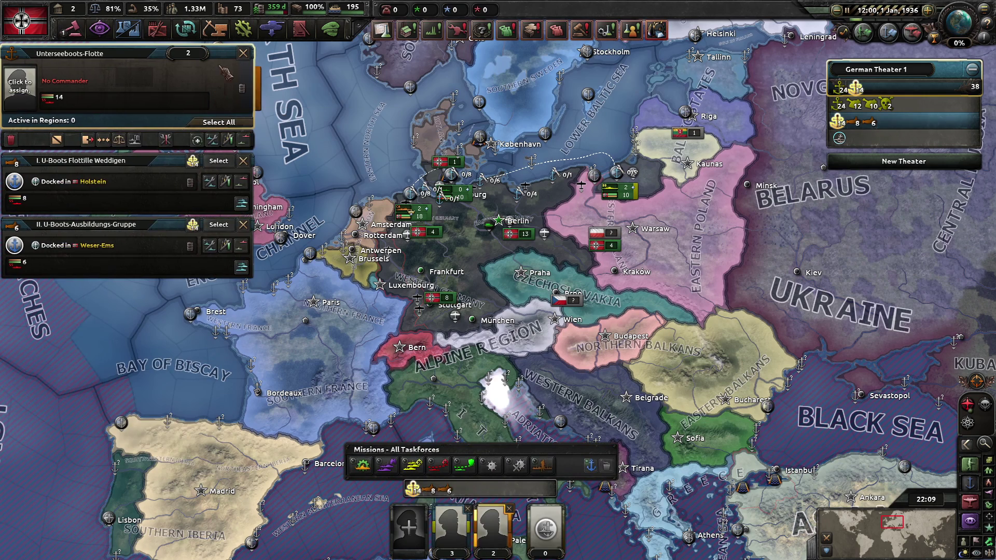
click(265, 82)
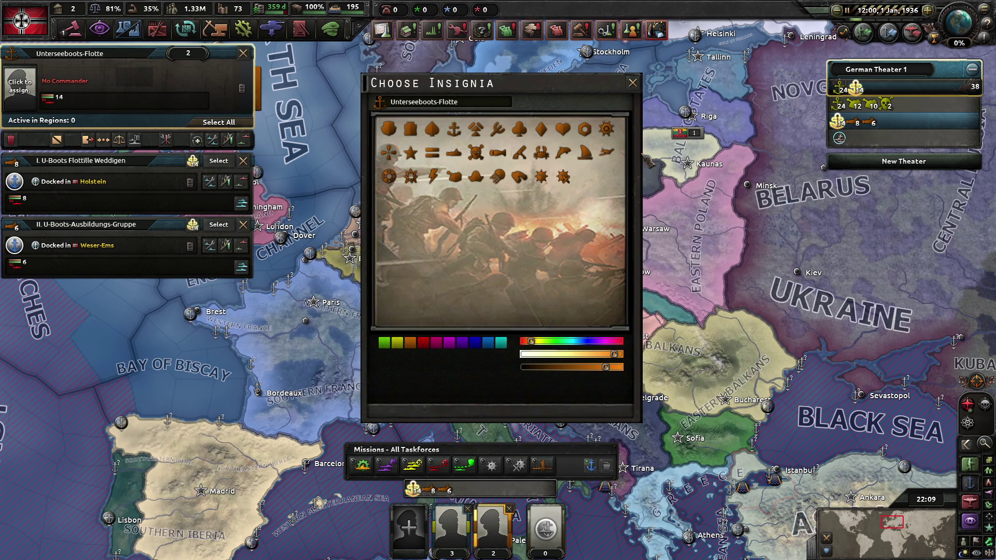
key(Escape)
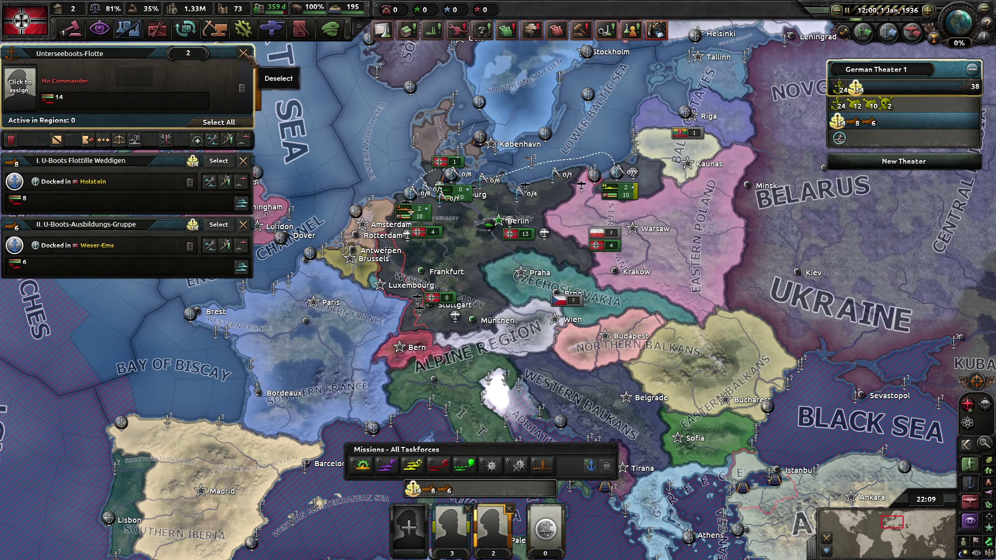
click(244, 54)
key(w)
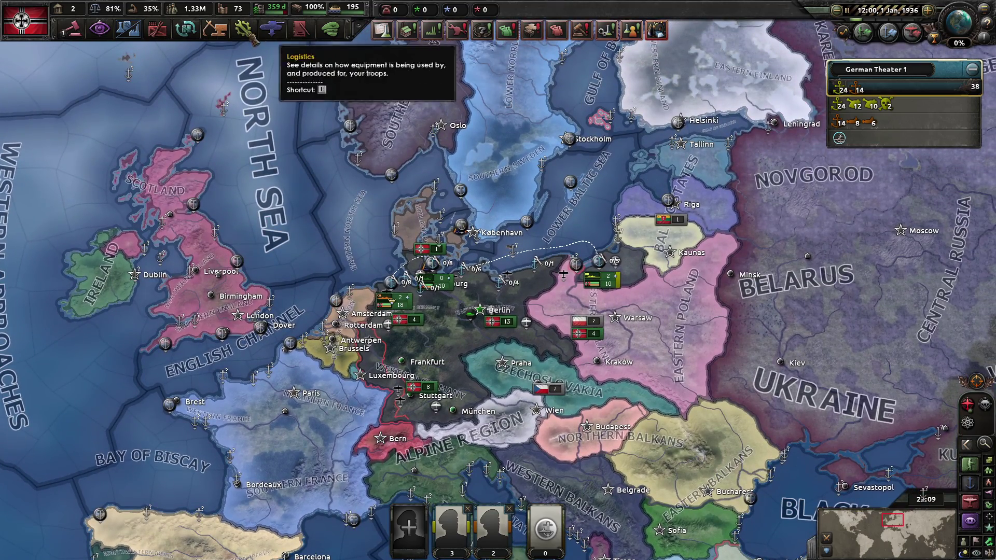
click(968, 482)
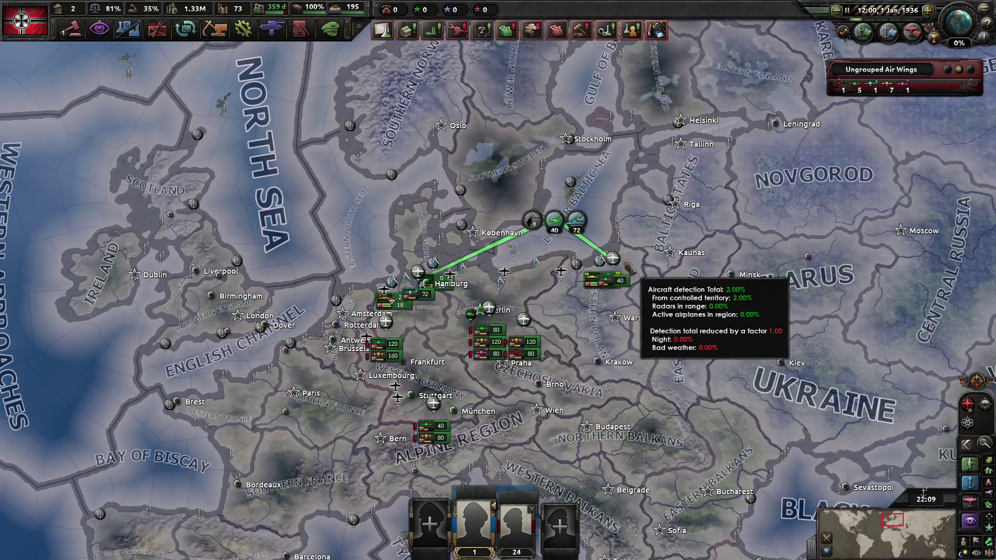
scroll(566, 246, up, 2)
scroll(566, 246, up, 2)
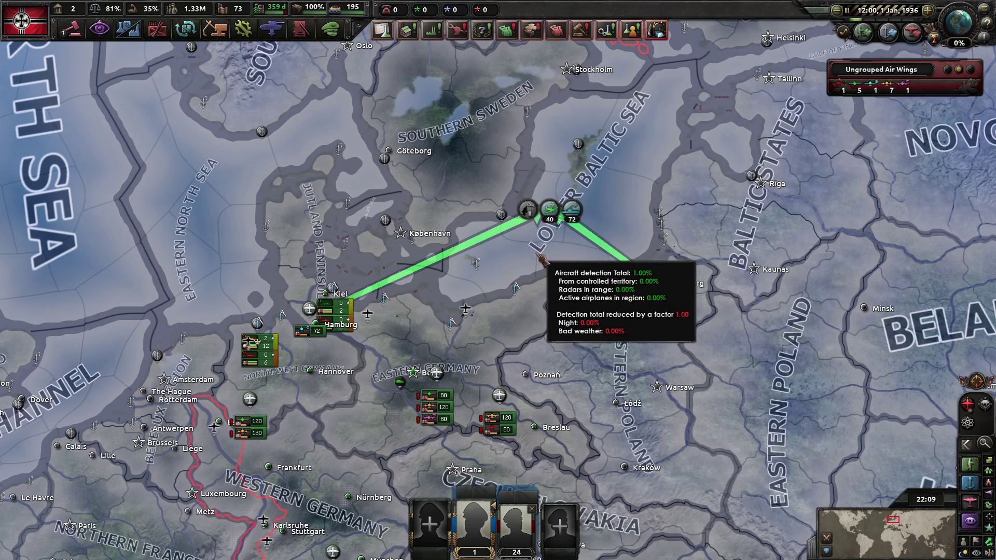
scroll(539, 253, down, 5)
key(Escape)
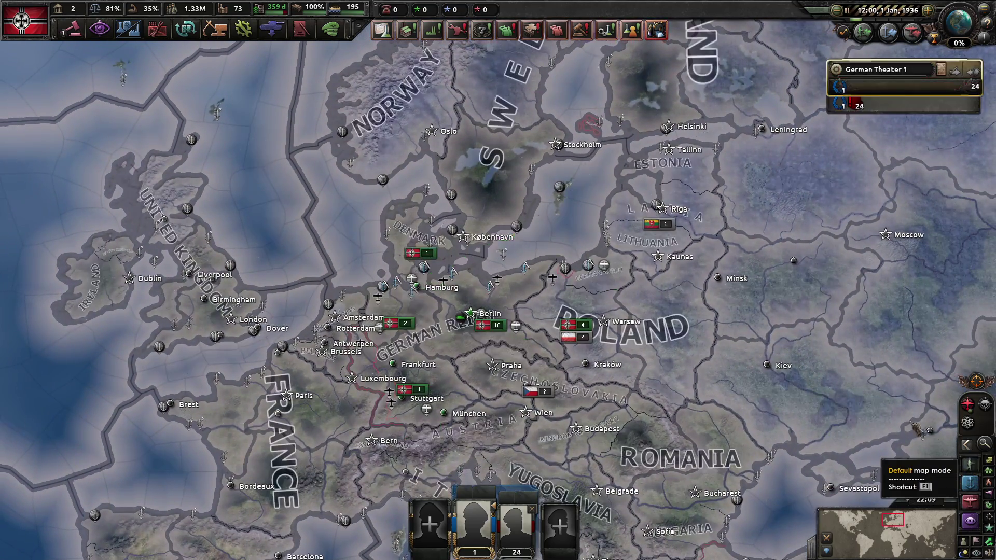
Exit to the main menu and start a 1936 German Reich game with Ironman ticked
key(Escape)
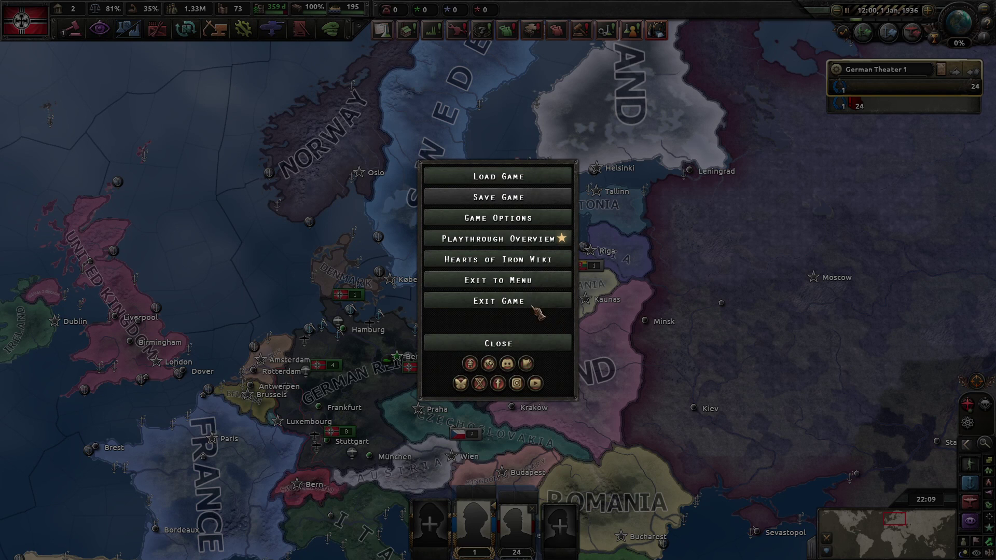
click(518, 343)
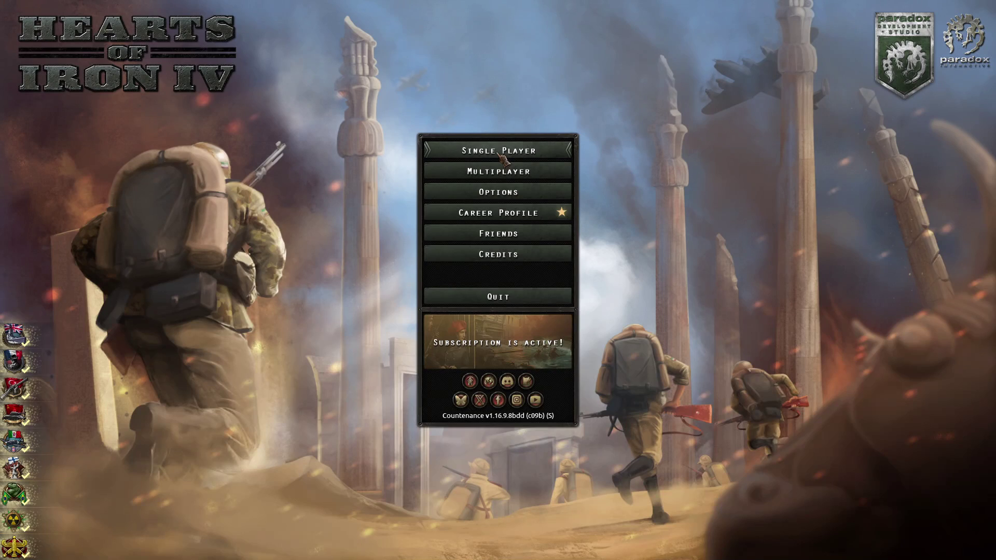
click(502, 219)
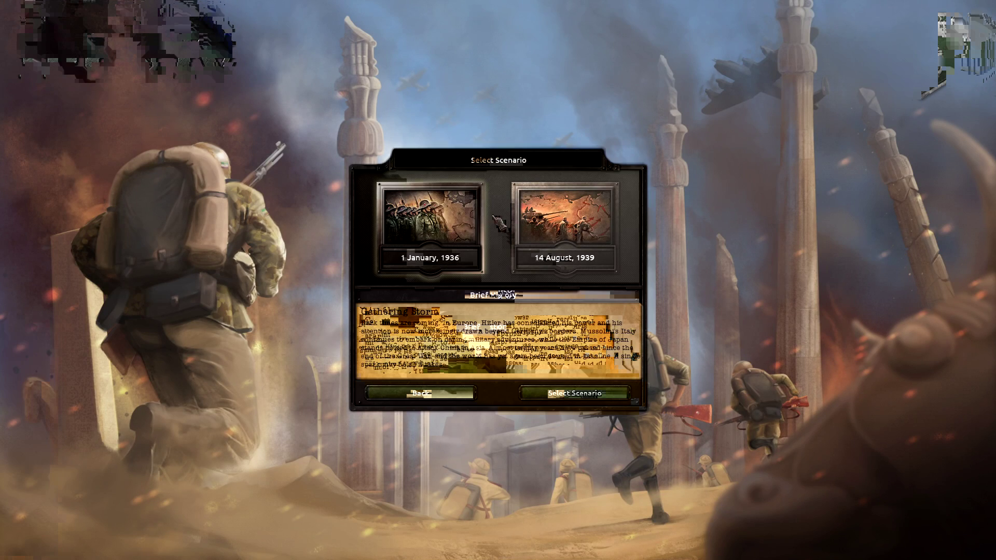
click(549, 391)
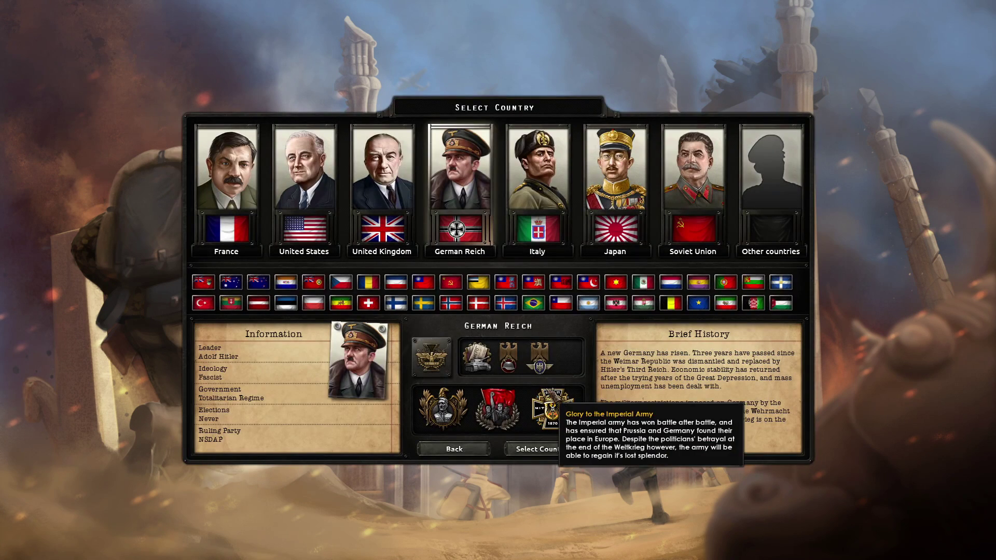
click(541, 449)
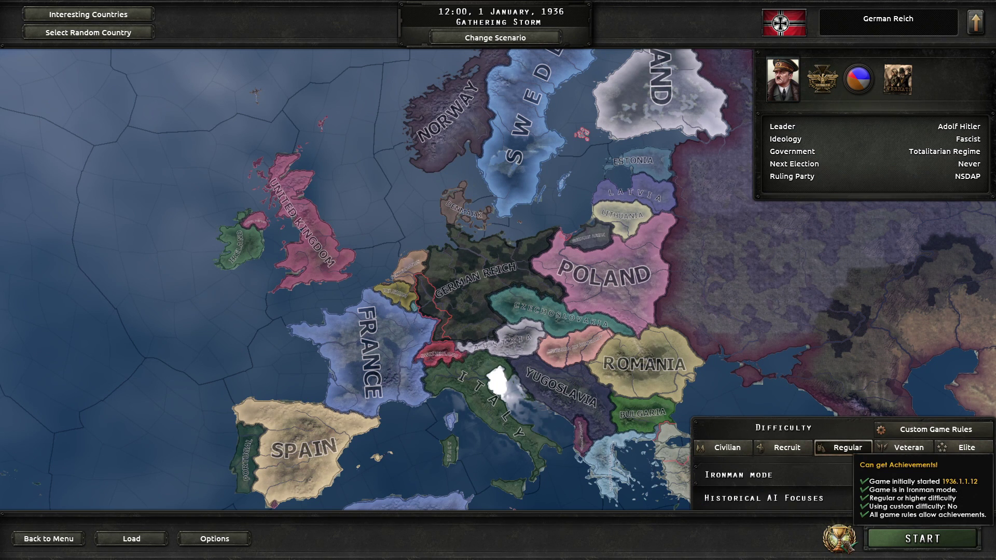
click(923, 538)
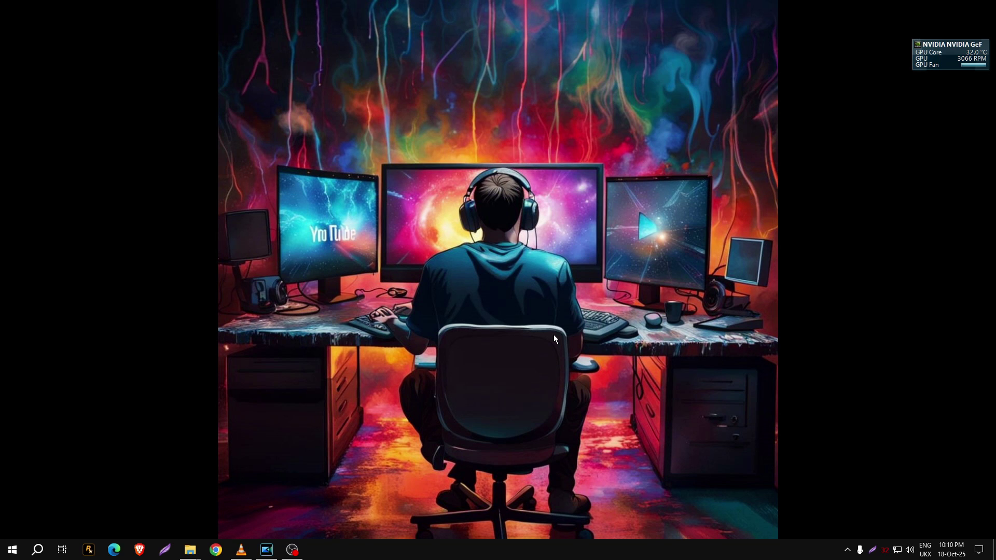